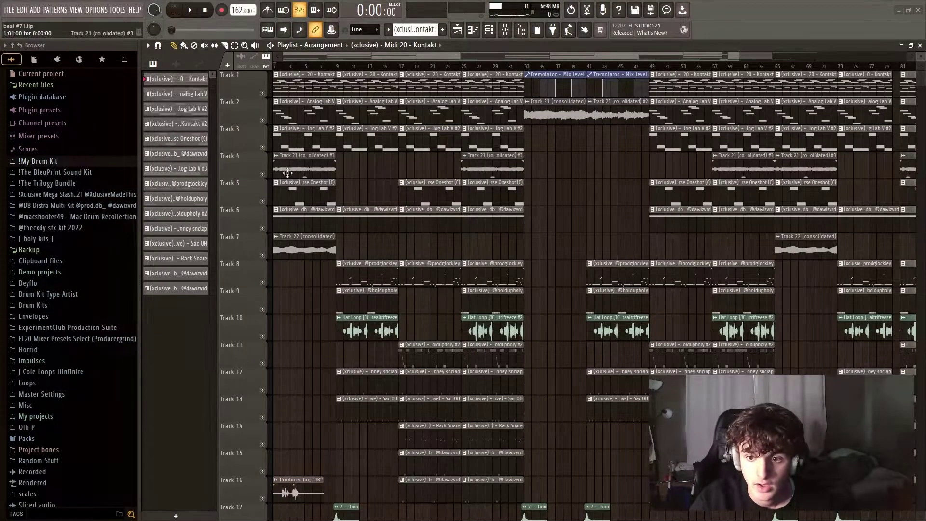
Step: Solo Track 1 and toggle the mutes on Tracks 2–7 so only the melody clips play
scroll(352, 193, down, 3)
scroll(373, 203, up, 3)
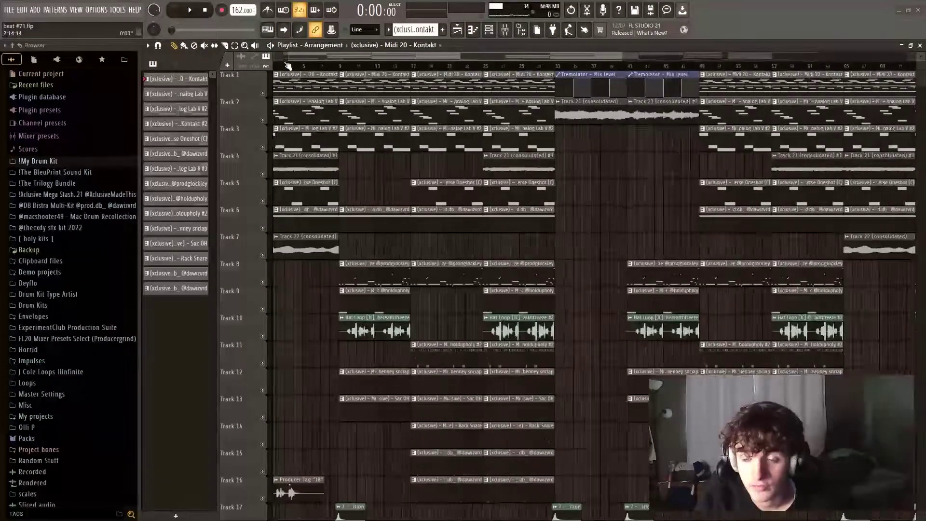
scroll(288, 65, down, 3)
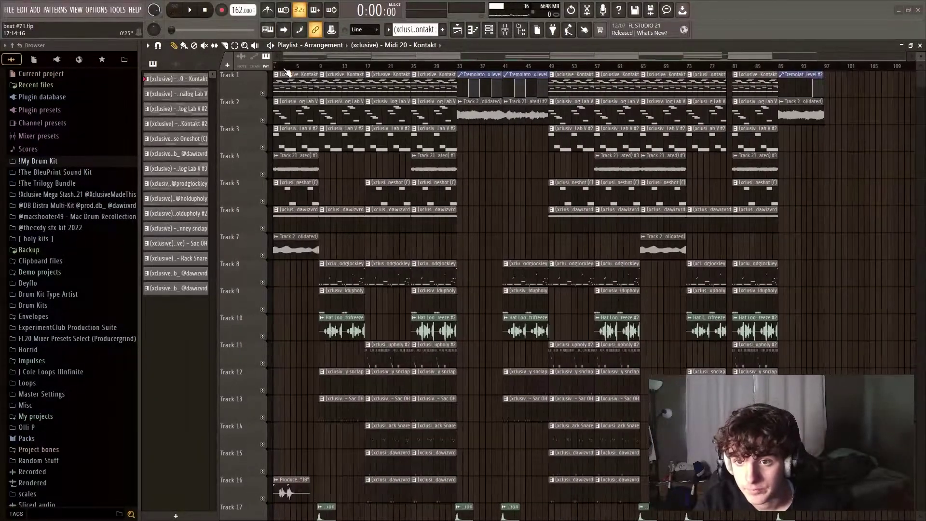
right_click(259, 92)
click(245, 88)
right_click(262, 93)
click(264, 121)
drag(263, 147, 262, 255)
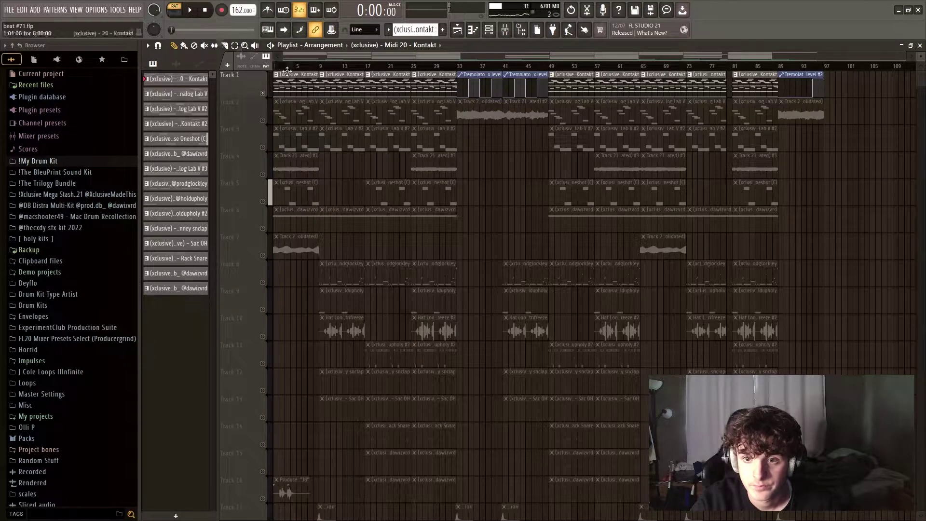
Step: Open the Kontakt #3 melody clip in the piano roll and play it through
double_click(290, 76)
scroll(288, 72, left, 2)
scroll(318, 203, down, 3)
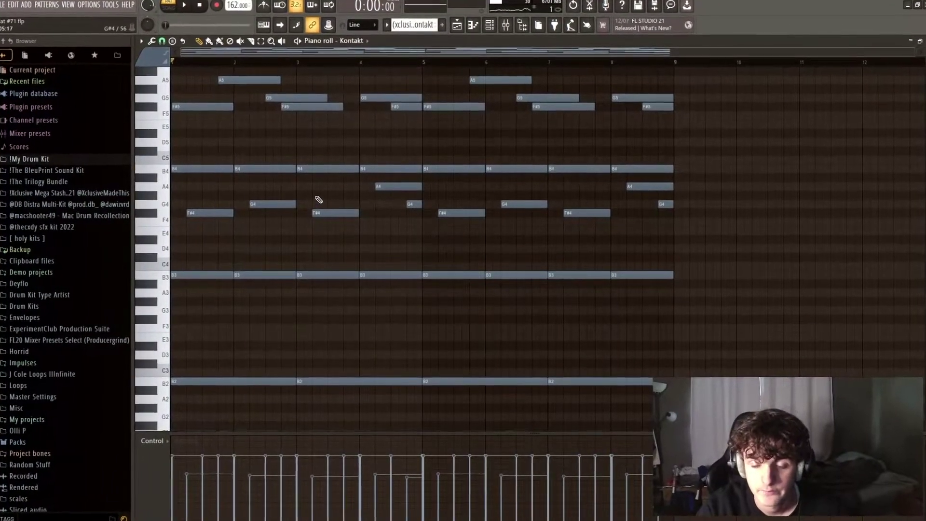
key(space)
scroll(311, 192, up, 3)
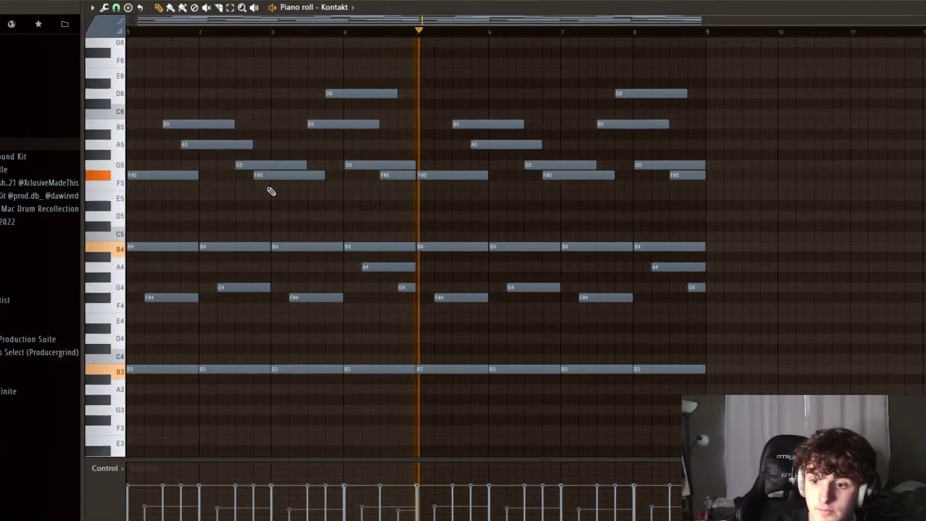
key(space)
Step: Preview the Kontakt #3 instrument's NOIRE Pure piano sound from the Channel rack, then close it
click(489, 30)
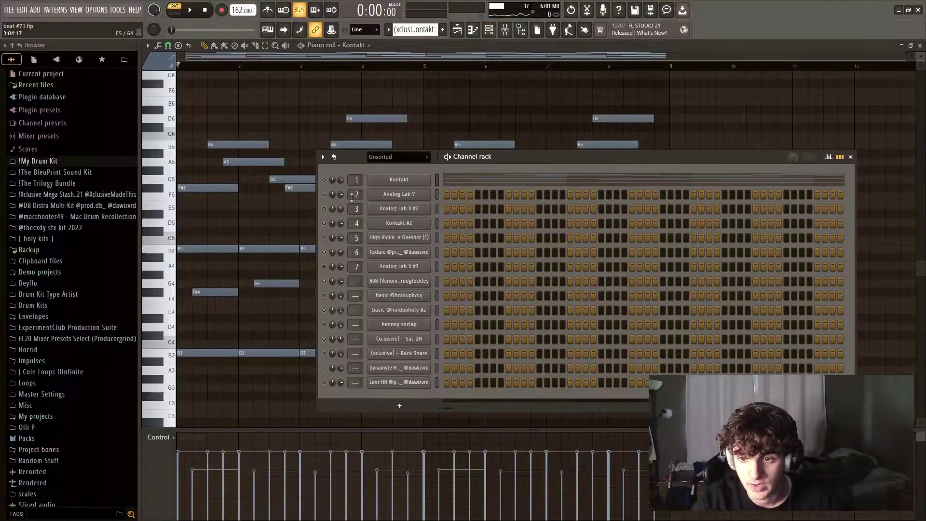
right_click(404, 183)
click(406, 185)
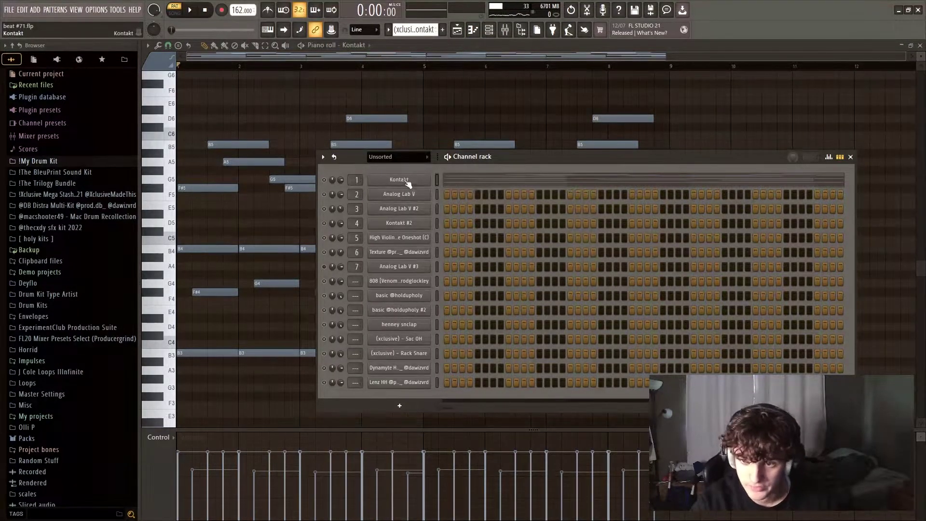
click(407, 181)
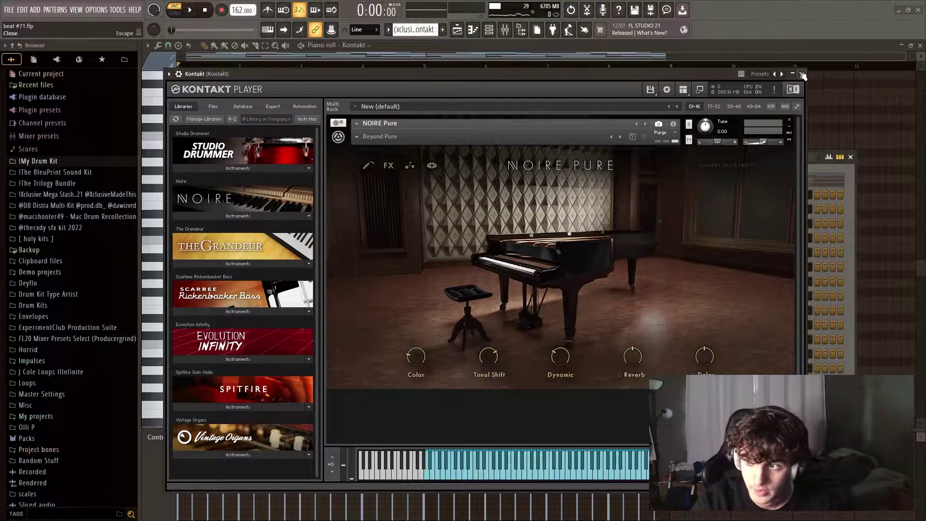
click(802, 74)
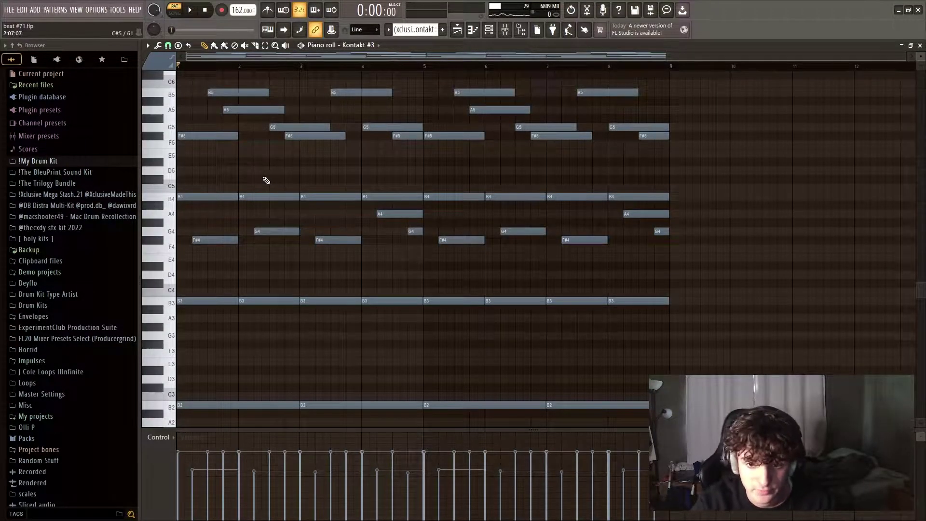
Step: Clear the old melody and write a bar-1 chord of B2 and B3 with an F#4 note
key(ctrl+x)
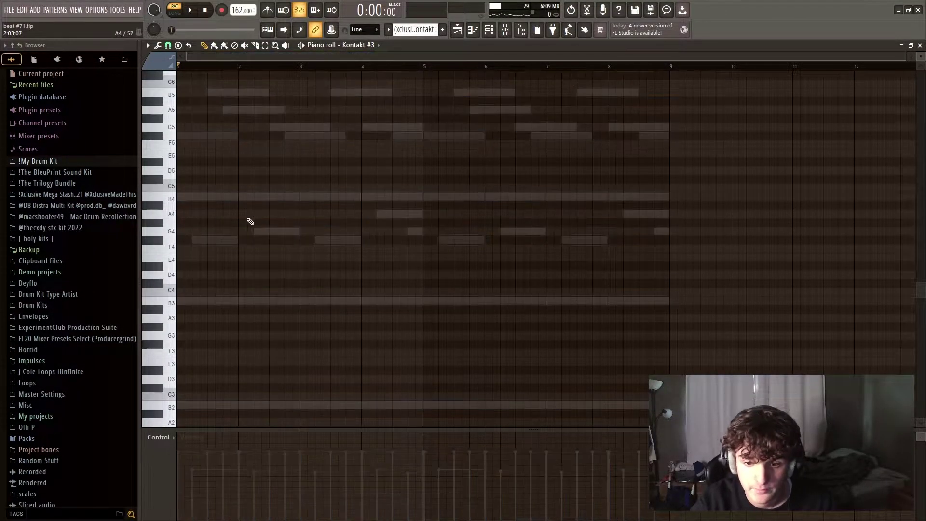
click(192, 301)
click(179, 240)
key(space)
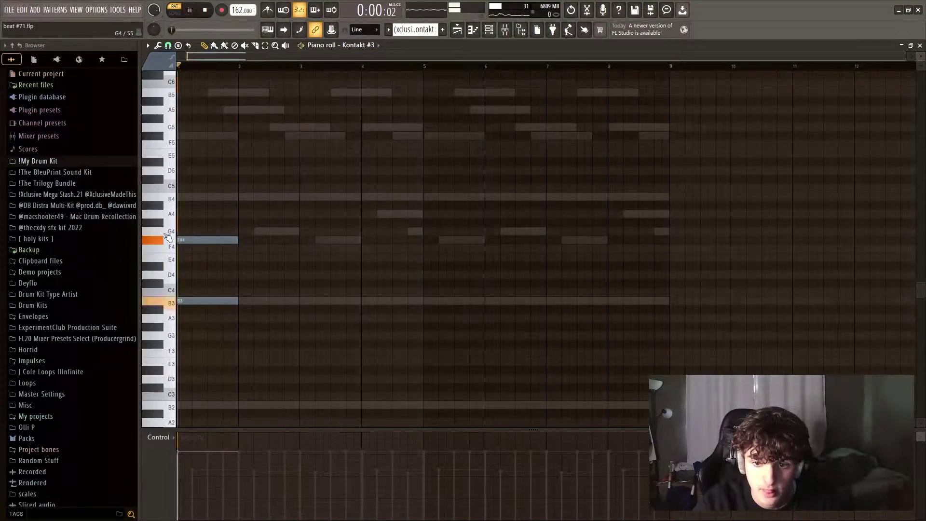
key(space)
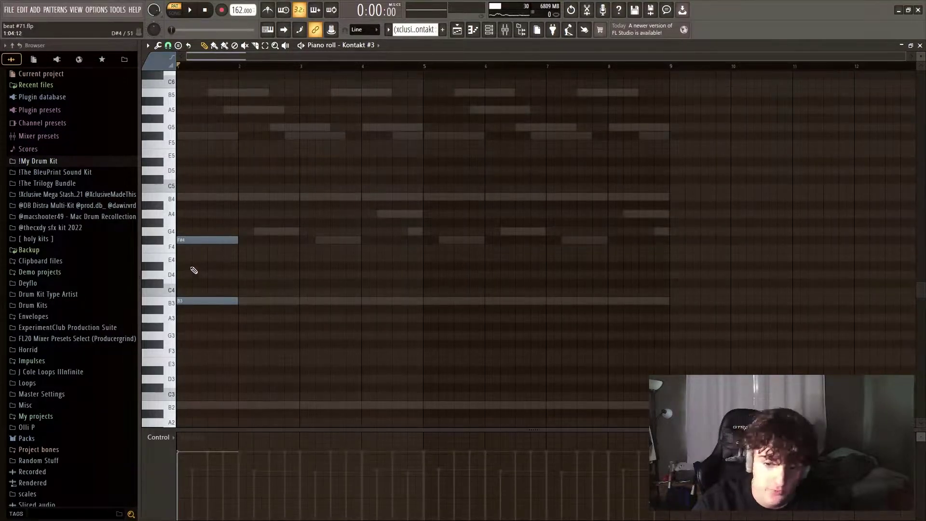
right_click(191, 276)
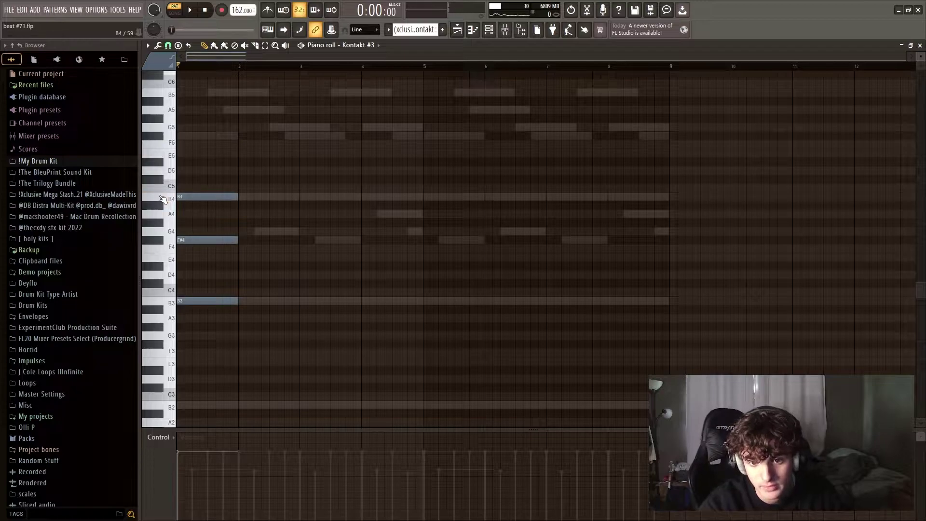
scroll(188, 270, down, 2)
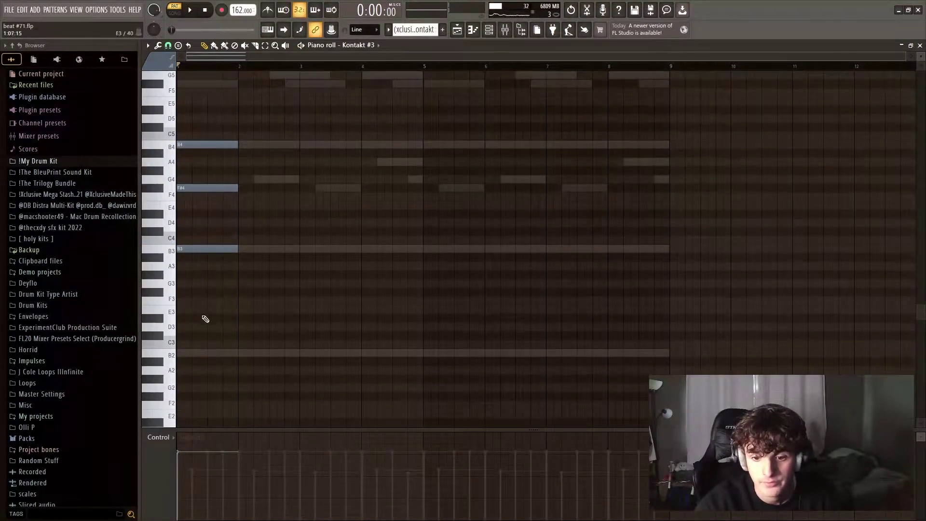
click(189, 356)
key(space)
Step: Repeat the bar-1 chord across bars 2–4 and deselect the copied notes
key(ctrl+b)
key(ctrl+b)
key(ctrl+b)
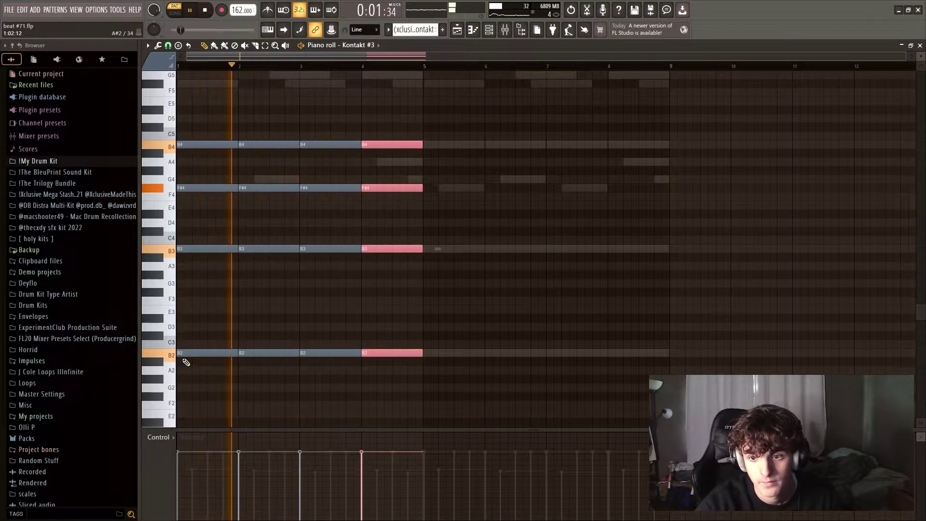
key(space)
key(ctrl+d)
Step: Slice and shift the F#4 notes in bars 3–4, raise one to G4, and replay the part
key(c)
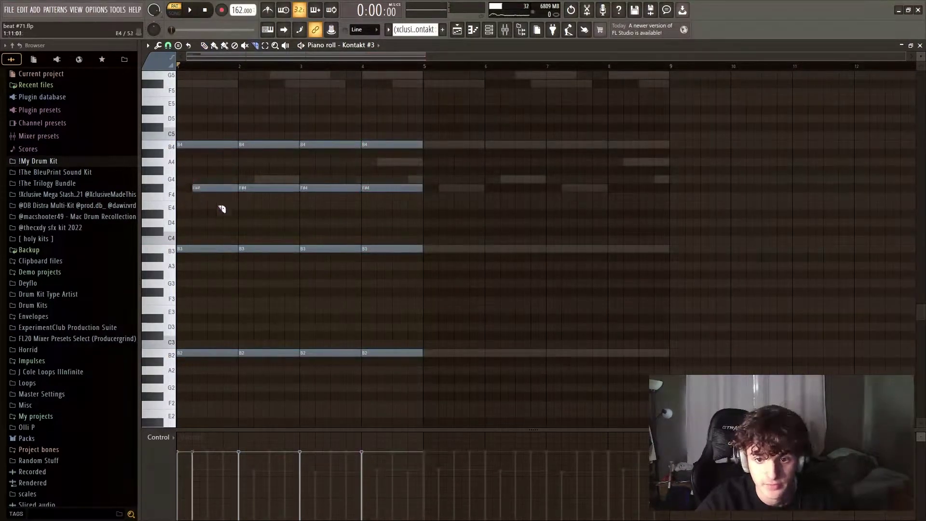
key(space)
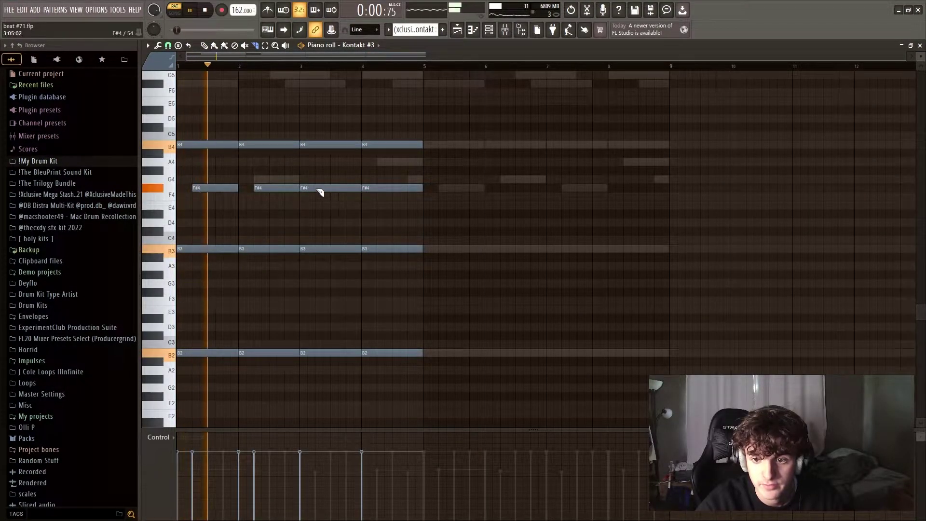
drag(316, 187, 316, 195)
drag(379, 189, 395, 190)
key(space)
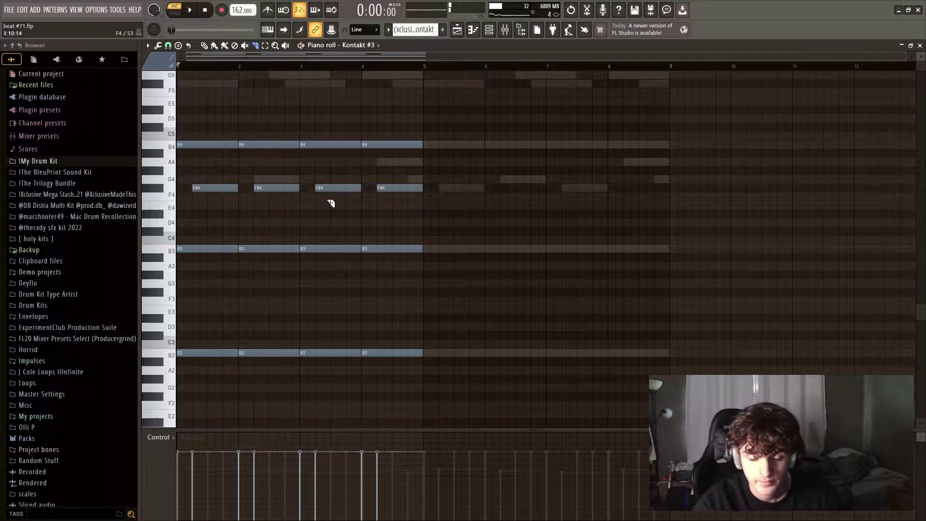
mouse_move(260, 190)
mouse_down()
mouse_move(252, 140)
mouse_move(263, 183)
mouse_up()
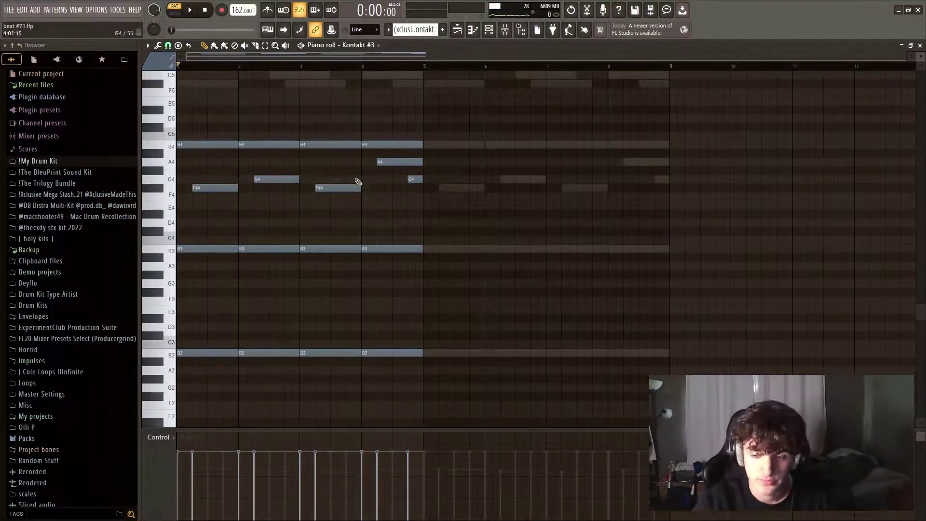
key(space)
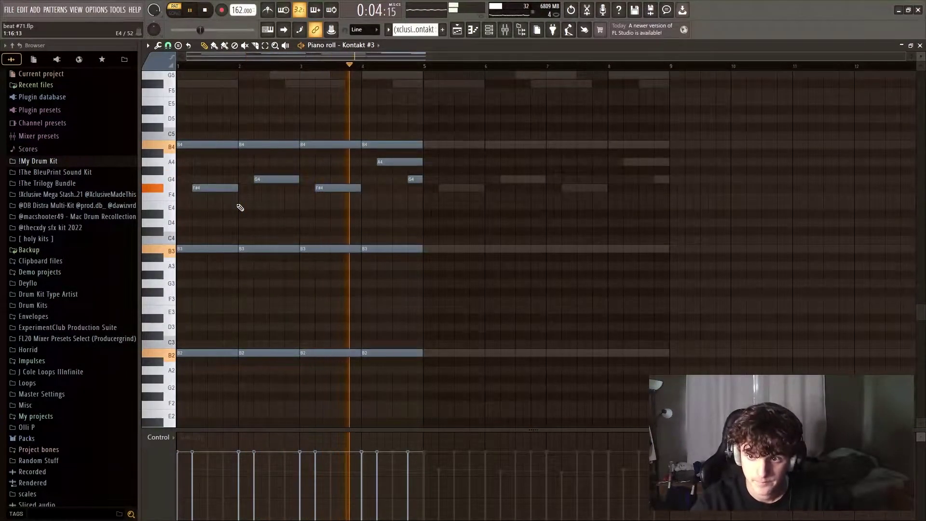
key(space)
scroll(232, 212, up, 4)
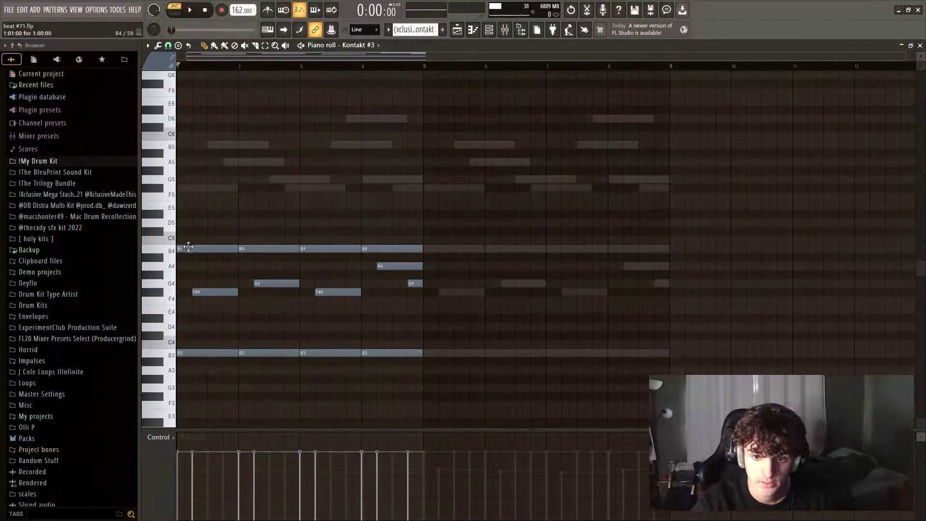
Step: Add F#5, B5 and A5 top notes in bars 1–2 and slide an F#5 one step earlier
click(179, 188)
key(space)
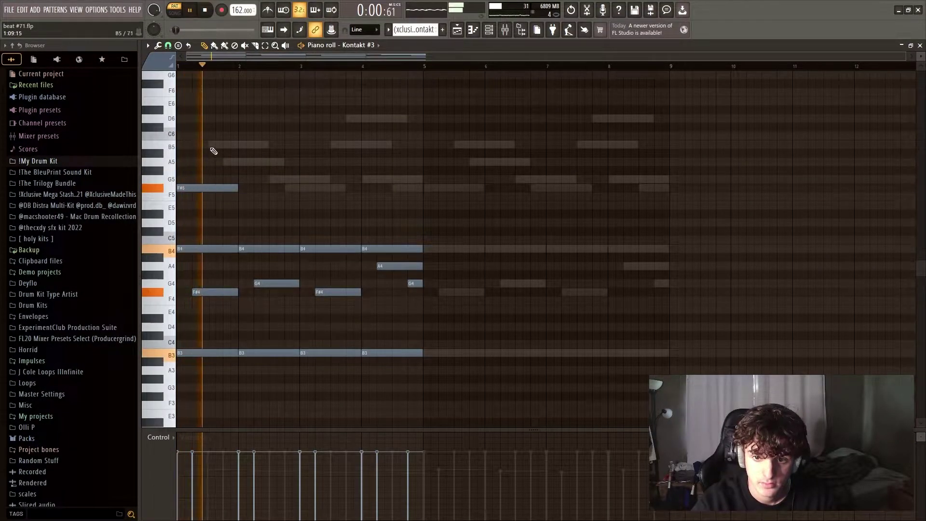
click(209, 145)
key(space)
drag(217, 163, 226, 162)
key(space)
key(space)
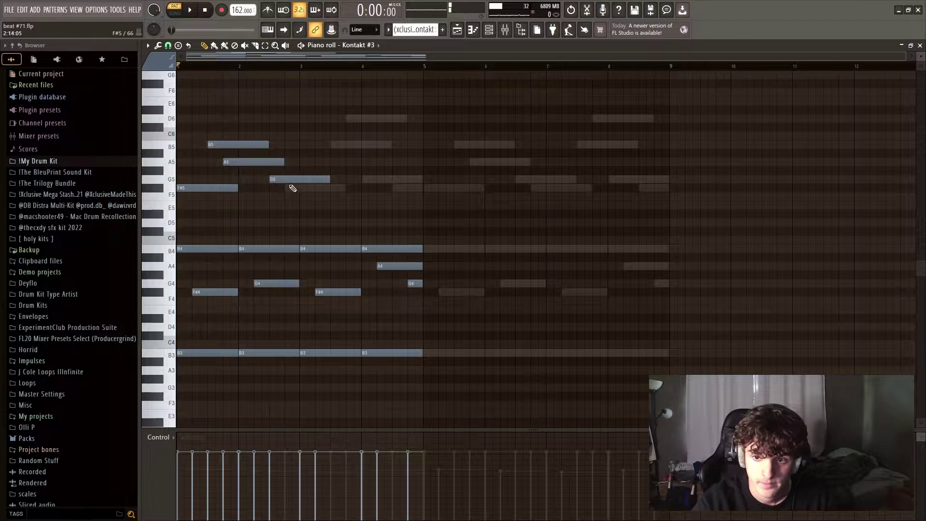
drag(289, 184, 285, 193)
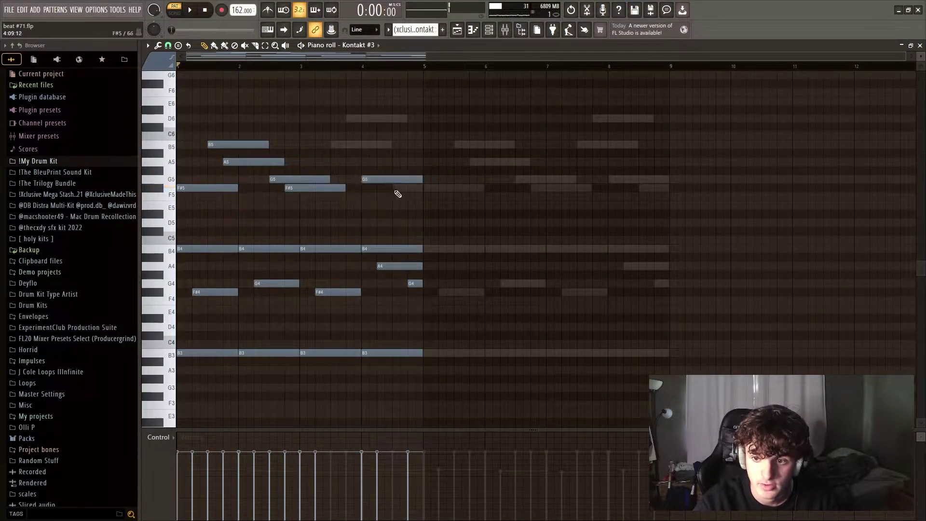
Step: Add B5 and D6 notes near bars 3.5–4 and shorten the F#5 near bar 4.5
click(337, 145)
click(351, 119)
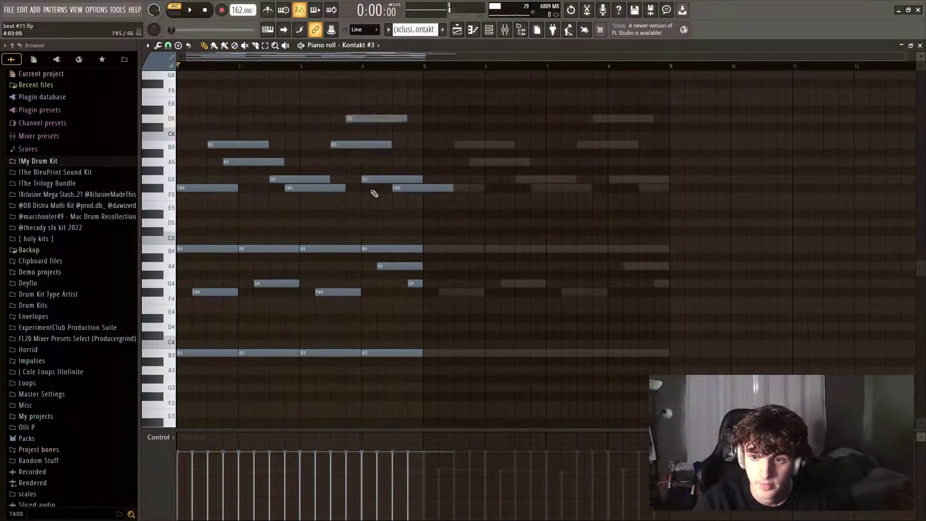
key(space)
drag(453, 188, 432, 189)
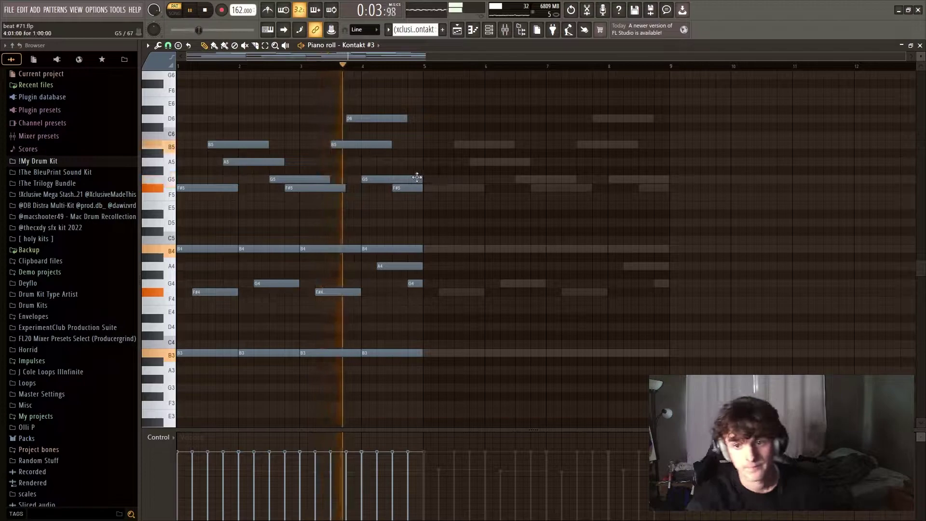
key(space)
scroll(485, 220, down, 3)
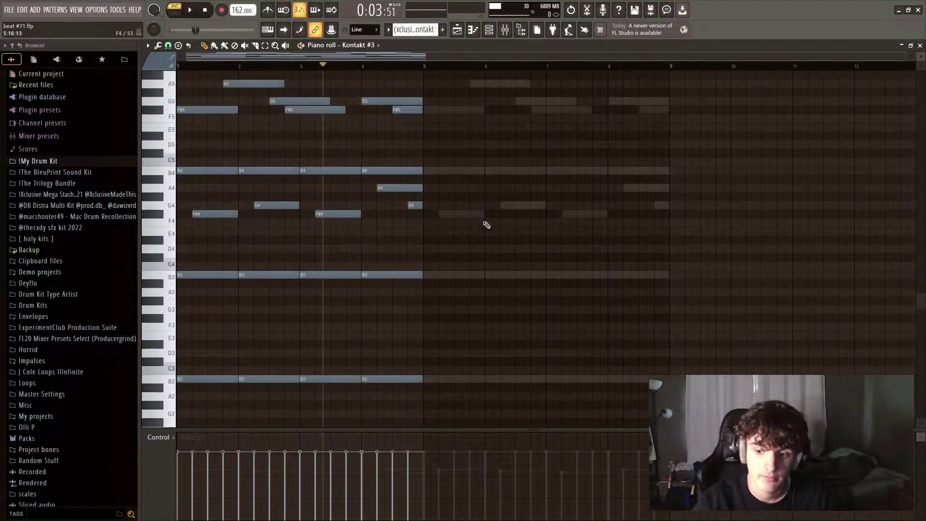
Step: Duplicate bars 1–4 into bars 5–8 and deselect the copies
key(ctrl+b)
key(ctrl+d)
scroll(502, 105, up, 6)
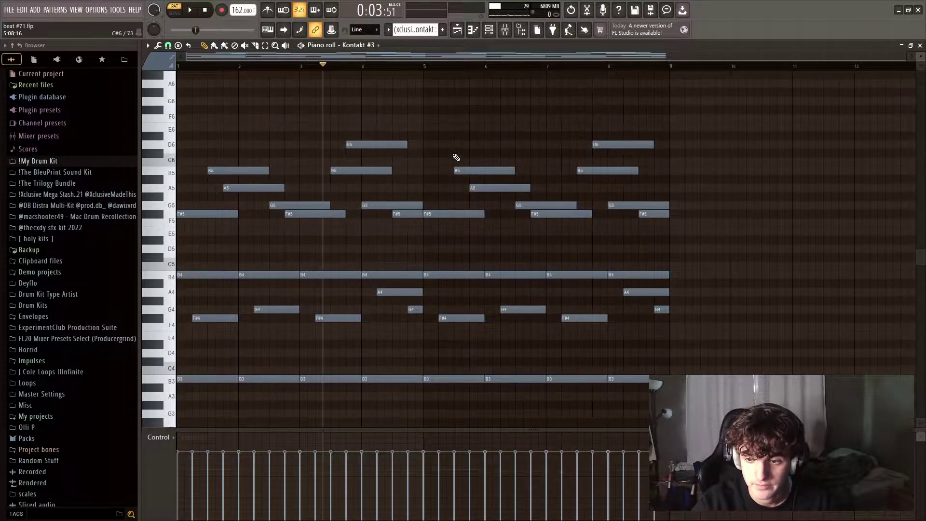
Step: Open the mixer and view the Fruity parametric EQ 2 on the Kontakt insert
click(510, 25)
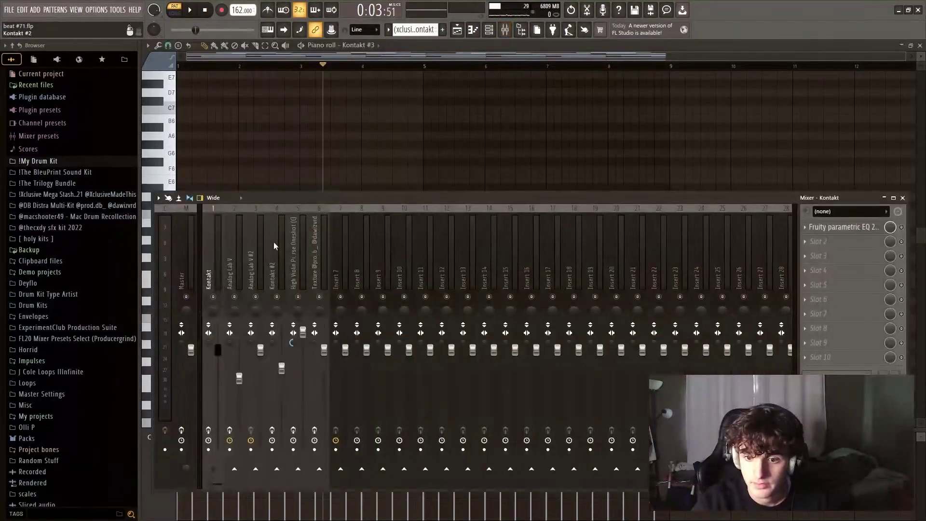
click(839, 229)
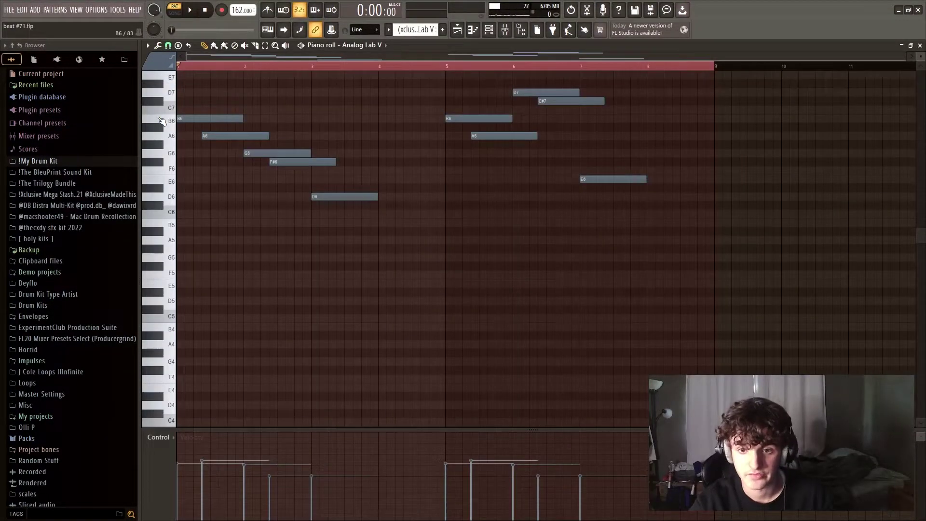
Step: Play the Analog Lab V melody, select its D7 and C#7 notes, then close the piano roll
key(space)
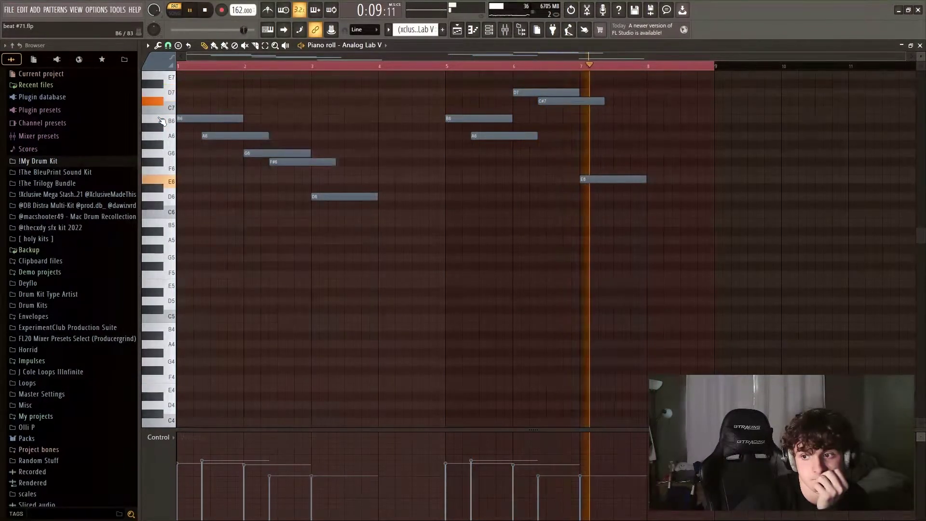
key(space)
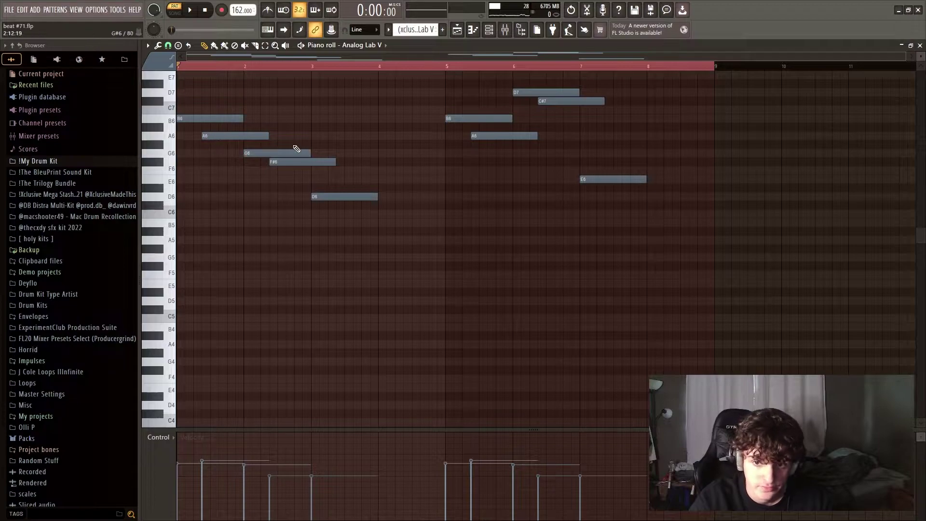
drag(574, 92, 573, 111)
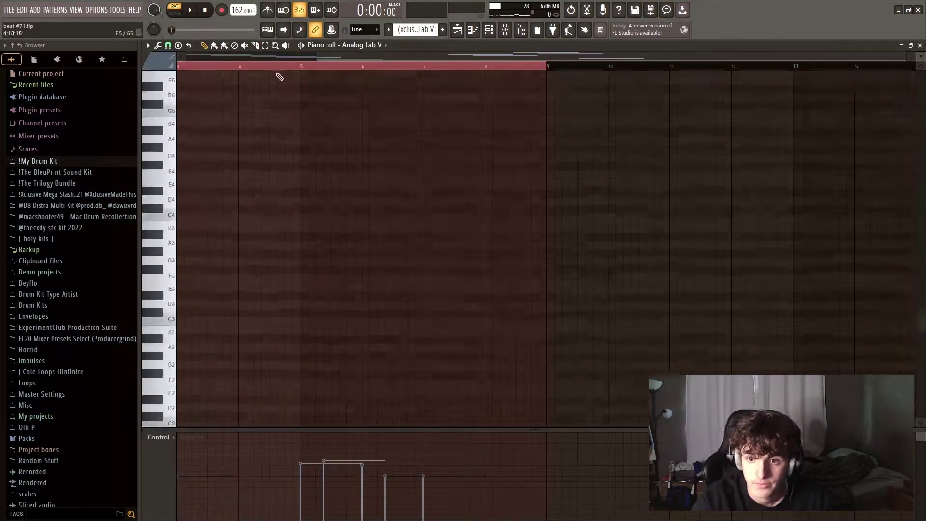
scroll(328, 253, up, 8)
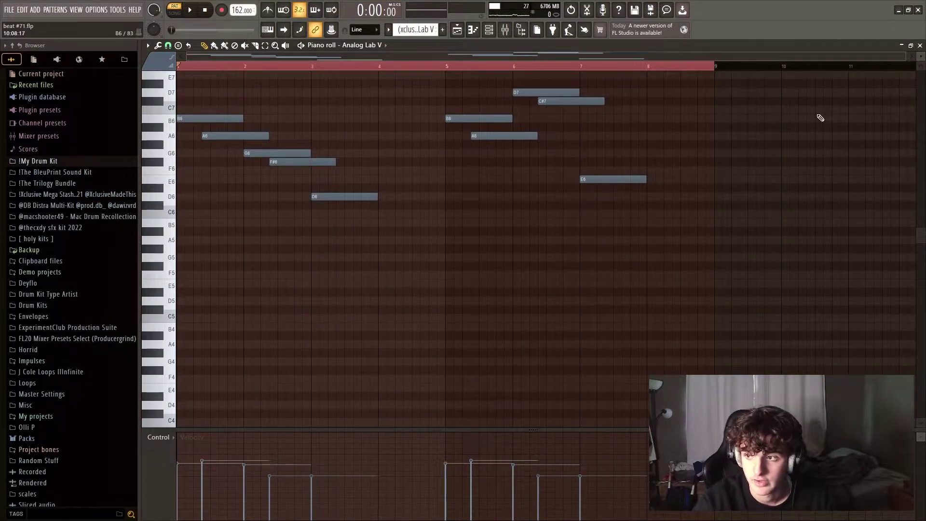
click(919, 45)
Step: Solo Track 3 and play its Analog Lab V #2 chord clip in the piano roll
click(505, 29)
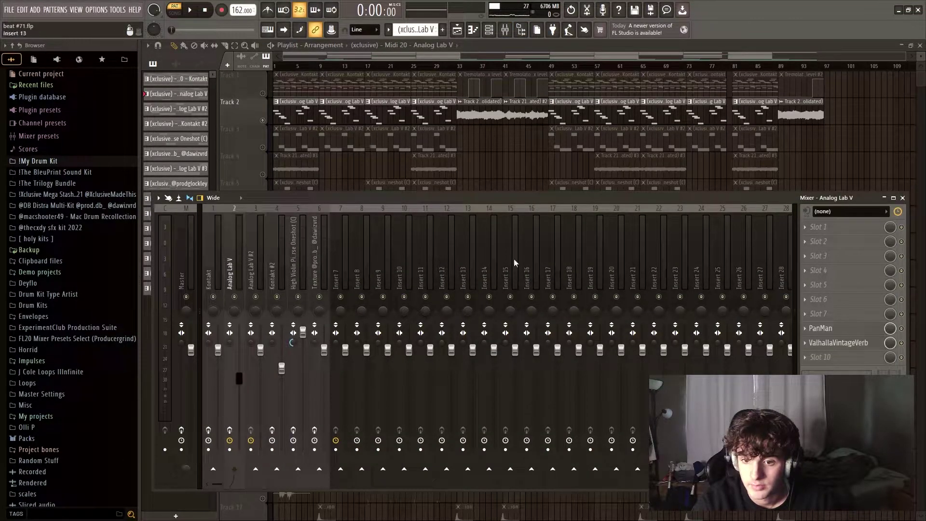
key(F9)
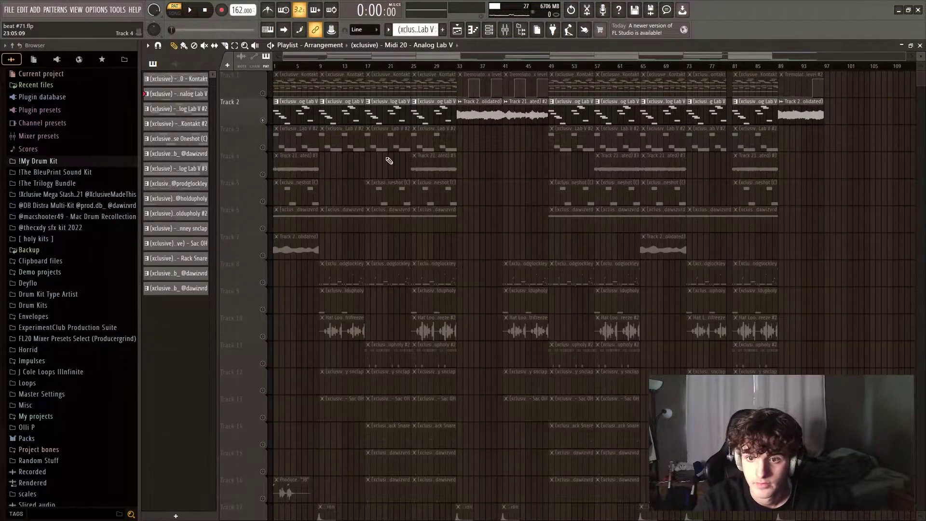
right_click(263, 147)
double_click(295, 134)
scroll(296, 111, down, 5)
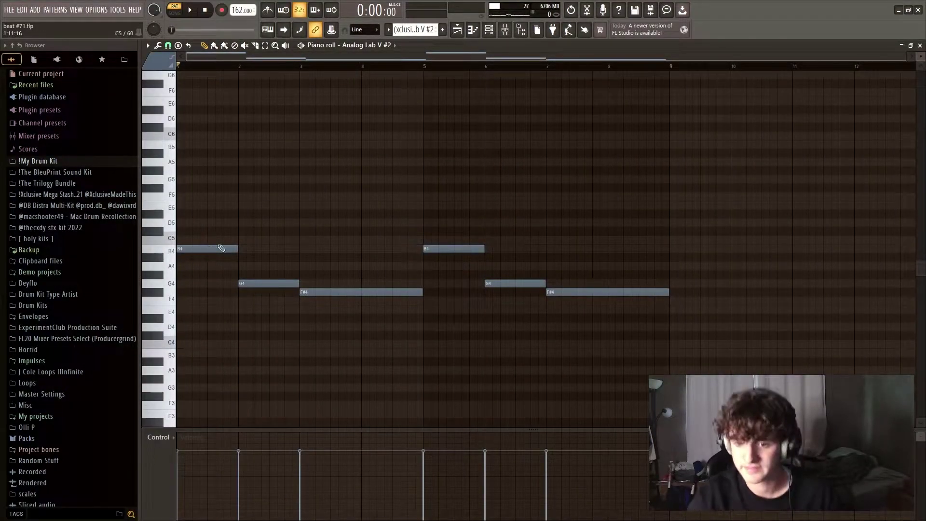
key(space)
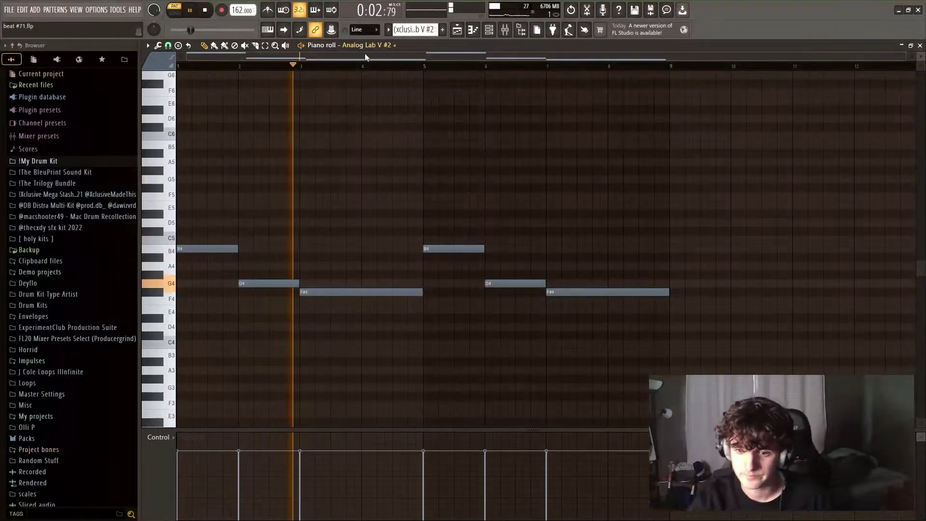
key(space)
click(494, 34)
click(394, 211)
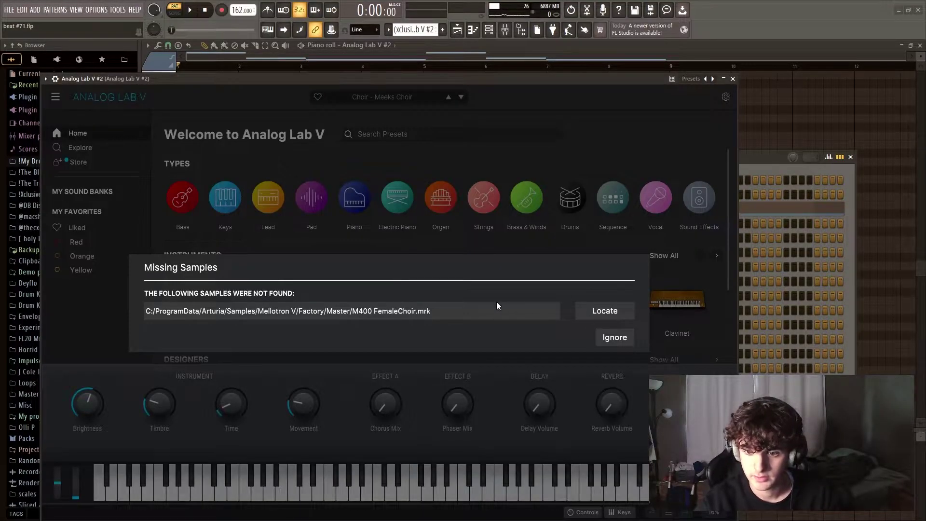
click(607, 338)
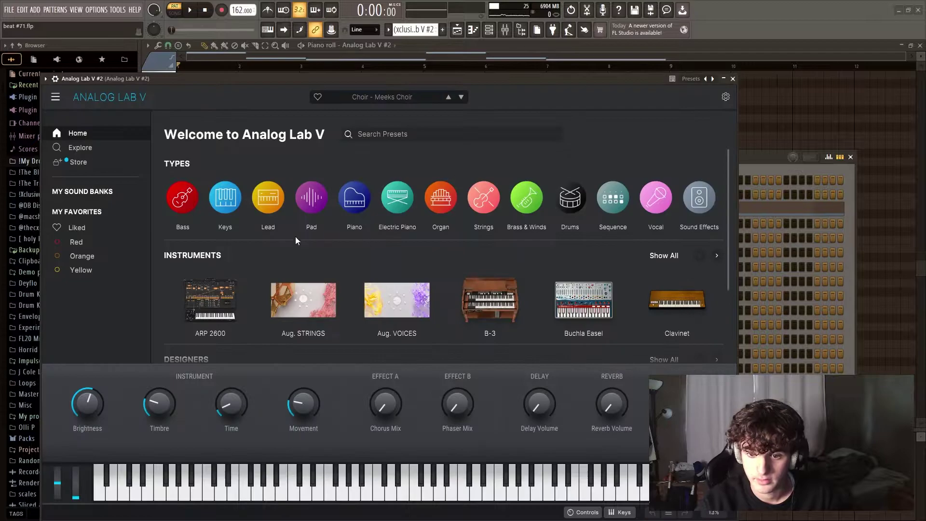
click(102, 192)
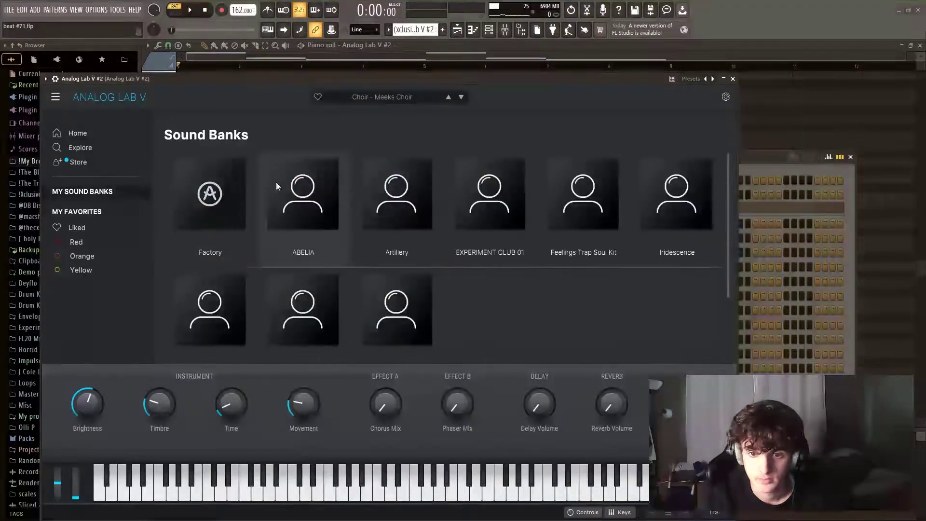
click(732, 79)
click(405, 194)
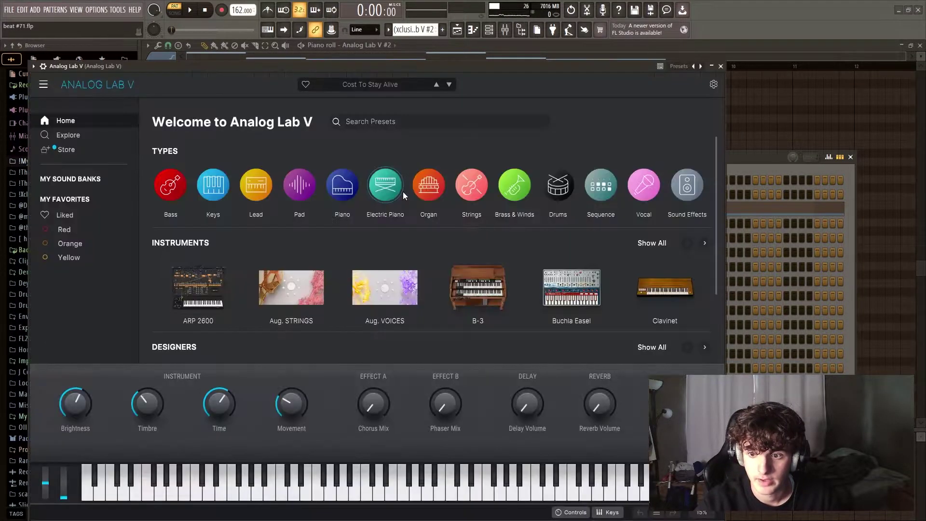
click(87, 179)
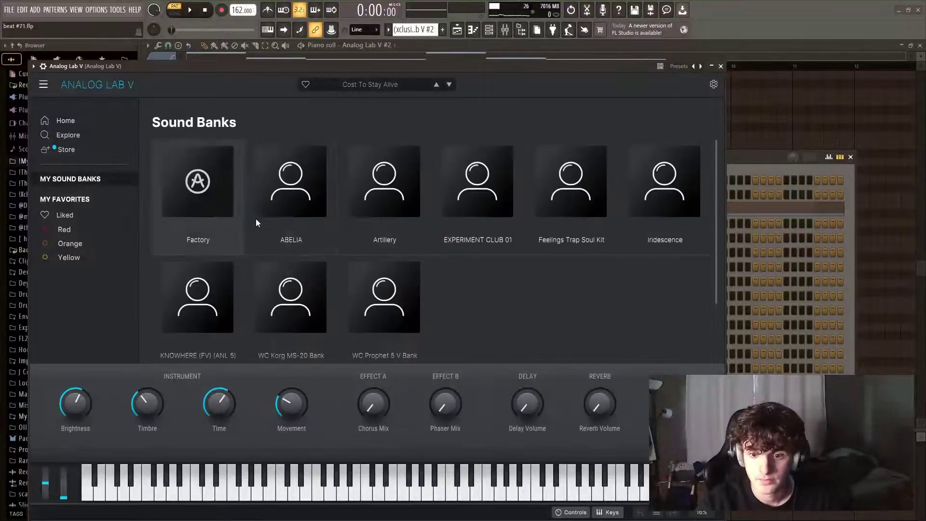
click(384, 216)
scroll(271, 278, down, 3)
scroll(222, 257, down, 4)
click(720, 66)
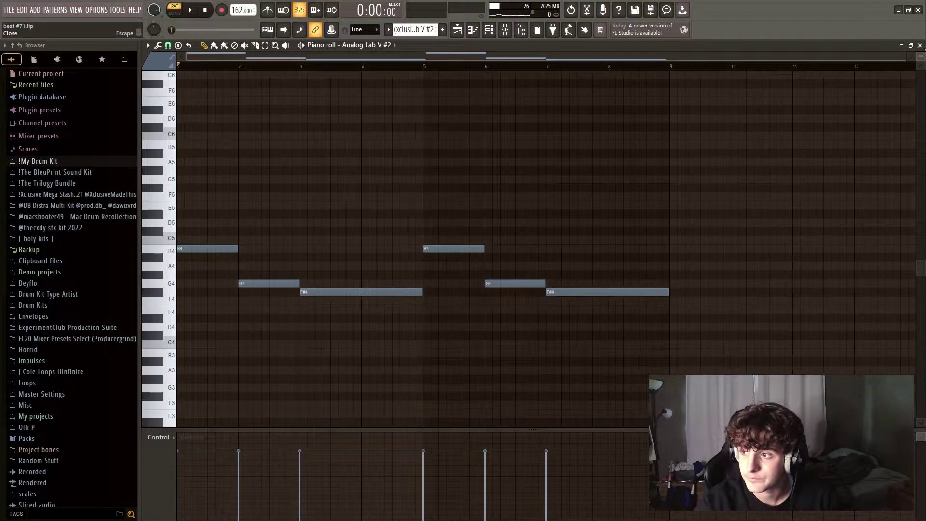
Step: Back in the playlist, open and close the Kontakt #2 violin instrument
click(919, 46)
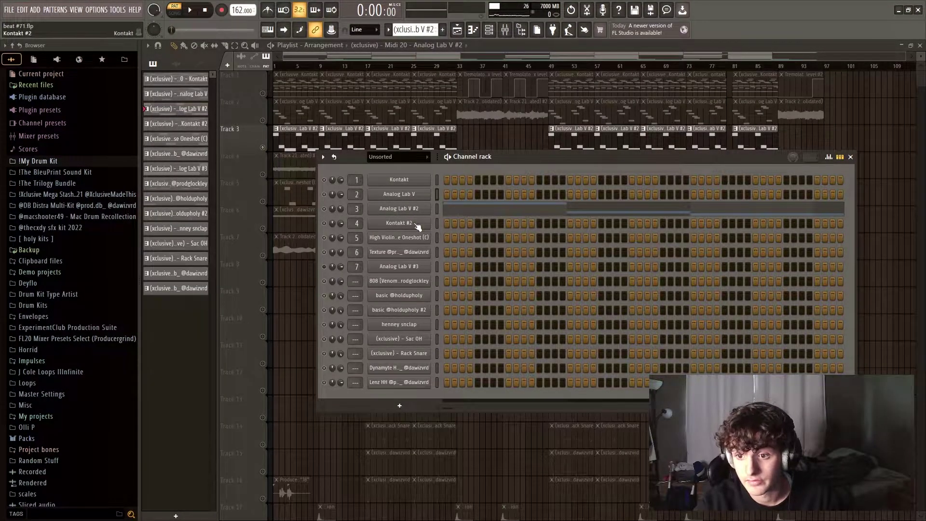
click(400, 224)
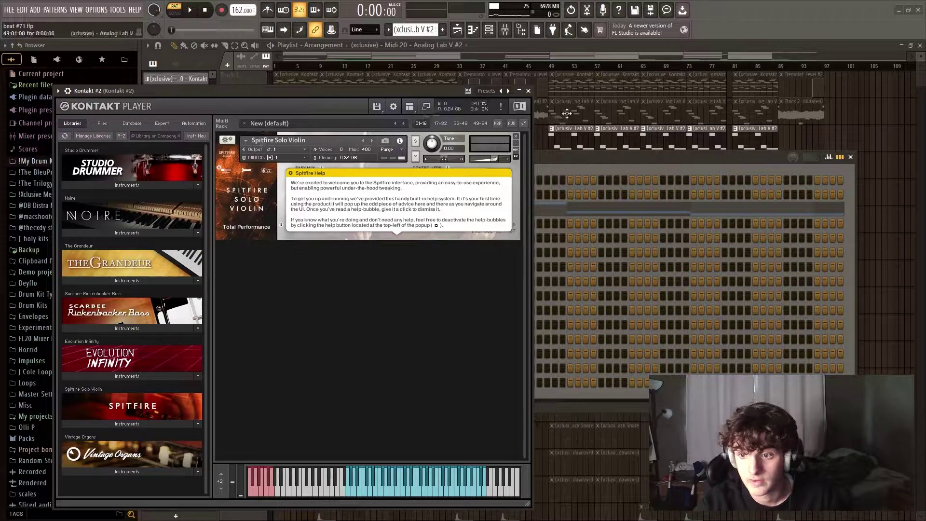
click(528, 90)
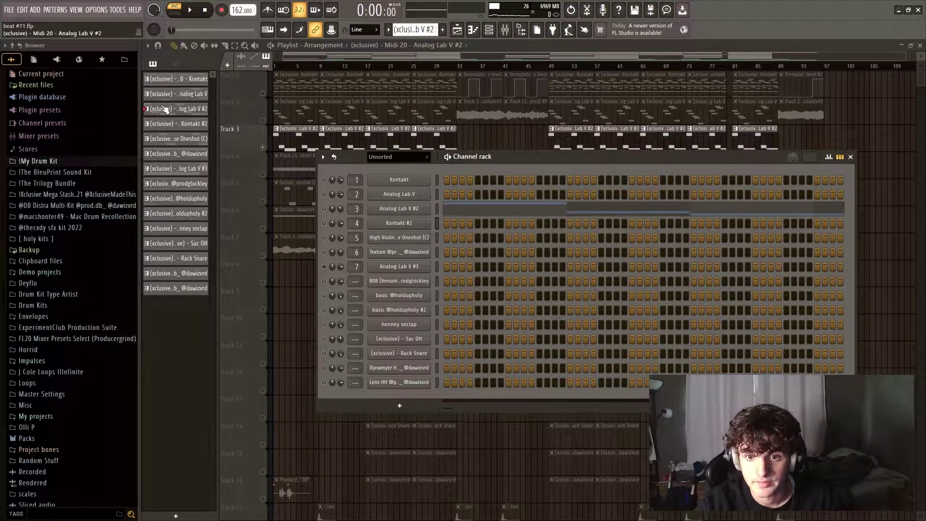
Step: Open the Kontakt #2 violin pattern in the piano roll and play it through
double_click(169, 126)
scroll(290, 62, down, 2)
scroll(291, 62, up, 2)
scroll(307, 166, up, 1)
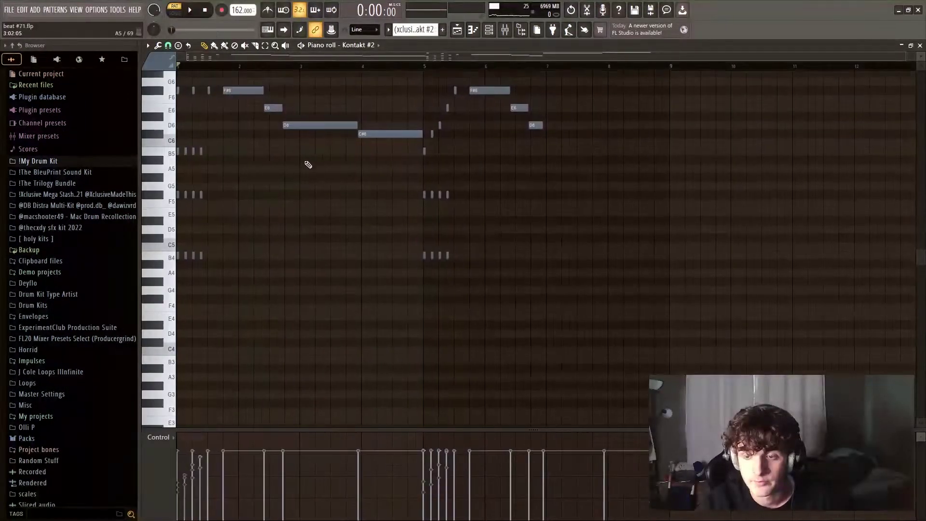
scroll(308, 169, up, 5)
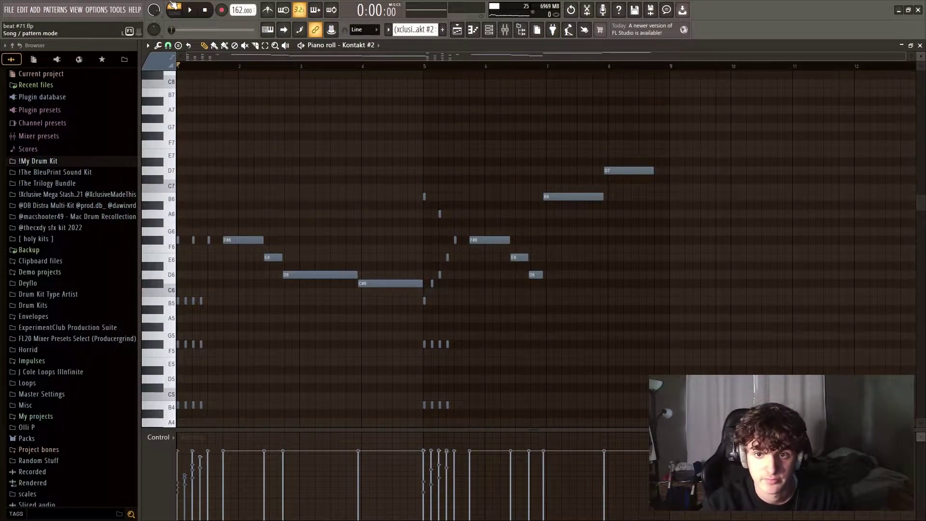
scroll(309, 178, down, 4)
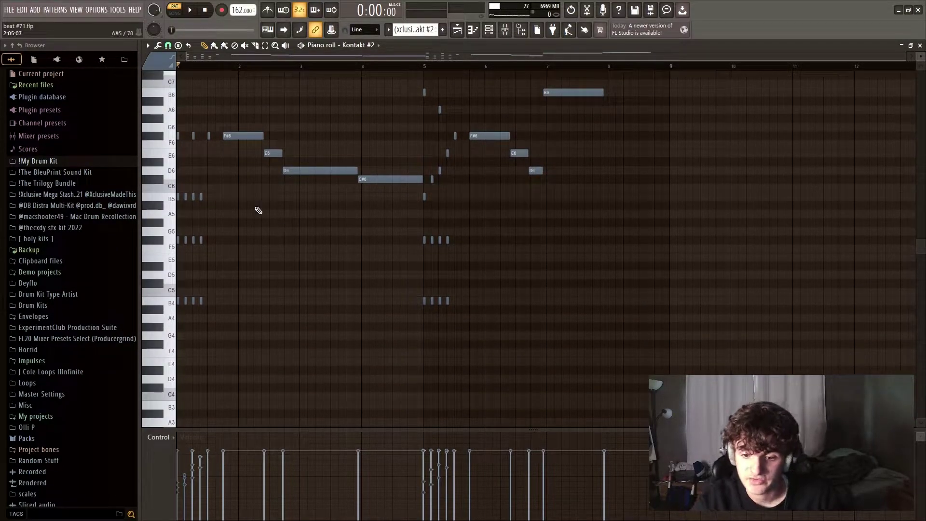
key(space)
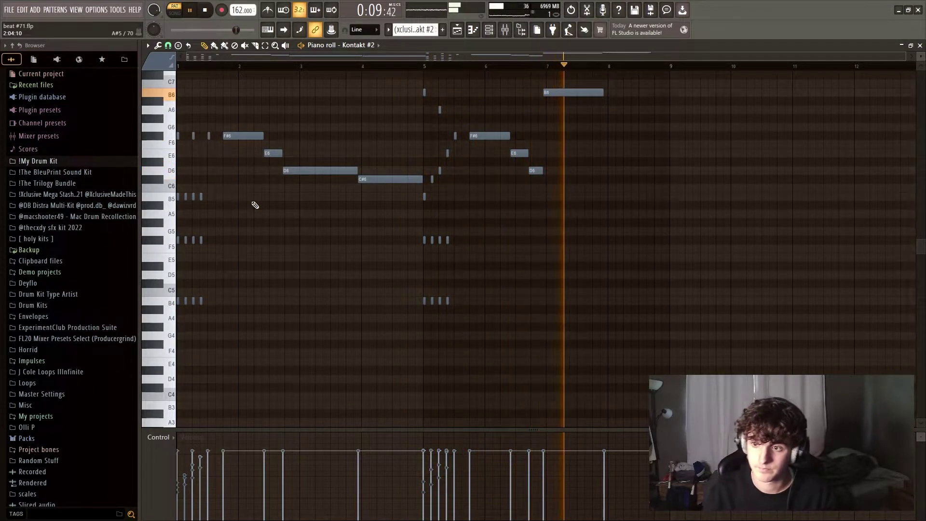
scroll(367, 207, up, 4)
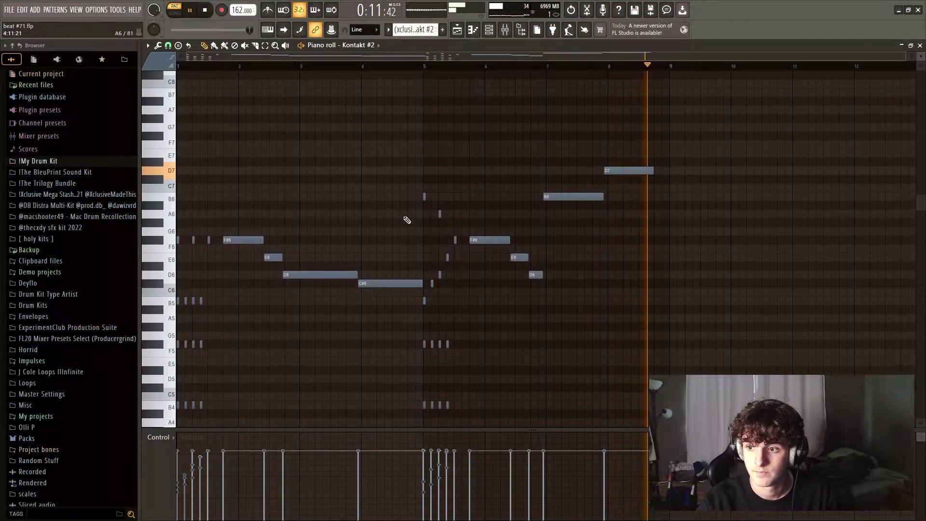
scroll(401, 224, down, 2)
scroll(235, 270, down, 2)
key(space)
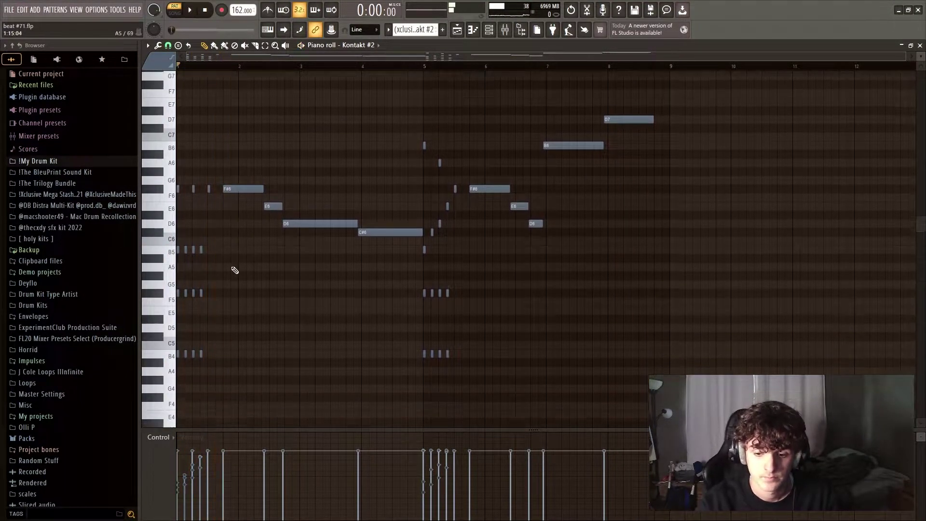
Step: Drag across the Kontakt #2 notes and scroll to review the B4–F#6 range
scroll(235, 270, down, 2)
drag(224, 283, 177, 145)
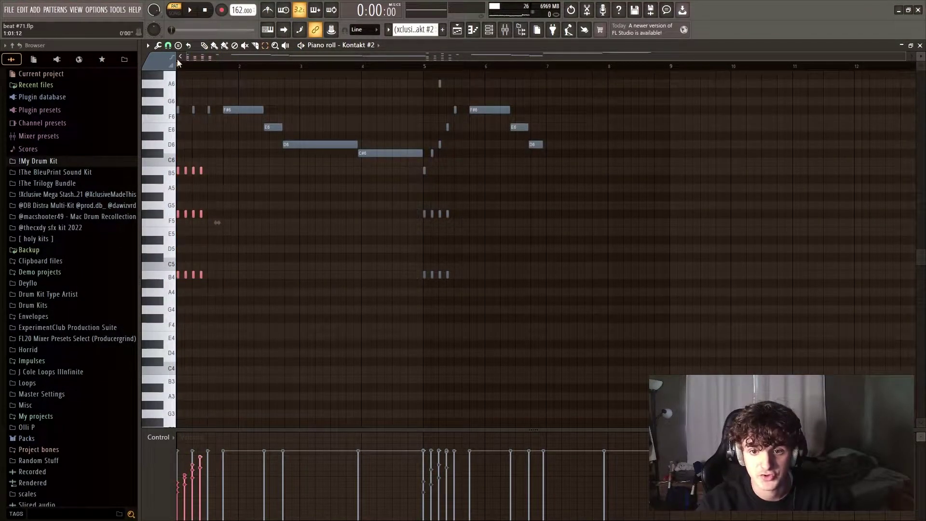
scroll(179, 80, up, 12)
scroll(183, 77, up, 3)
scroll(207, 140, down, 7)
scroll(209, 145, down, 5)
click(365, 293)
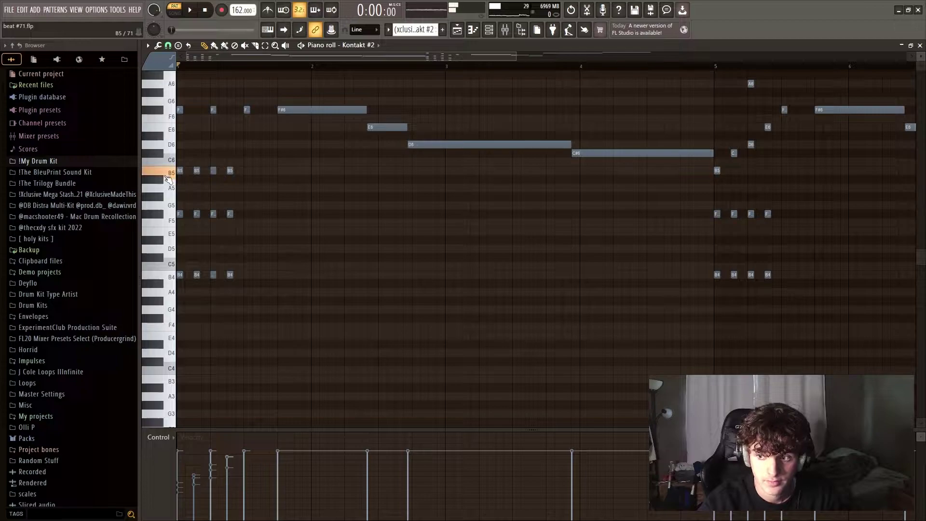
click(179, 256)
right_click(192, 256)
click(171, 248)
click(186, 249)
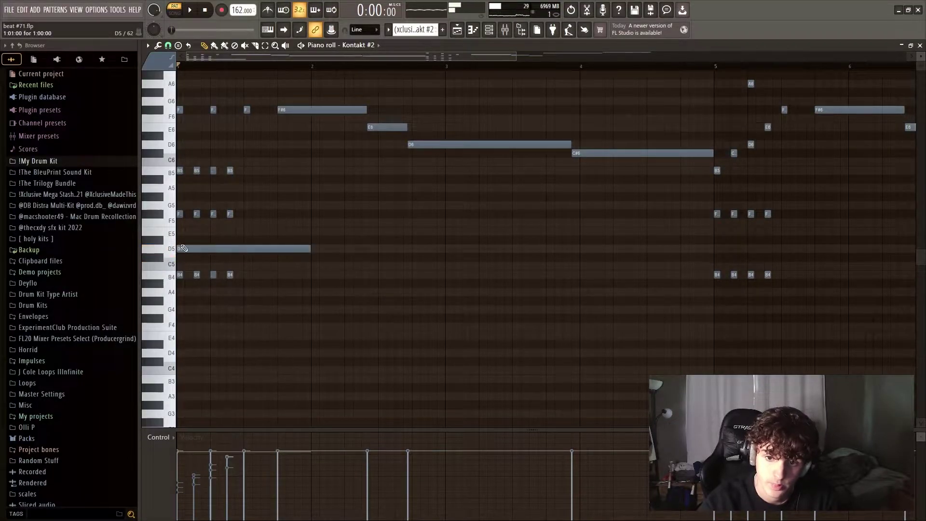
drag(187, 222, 175, 209)
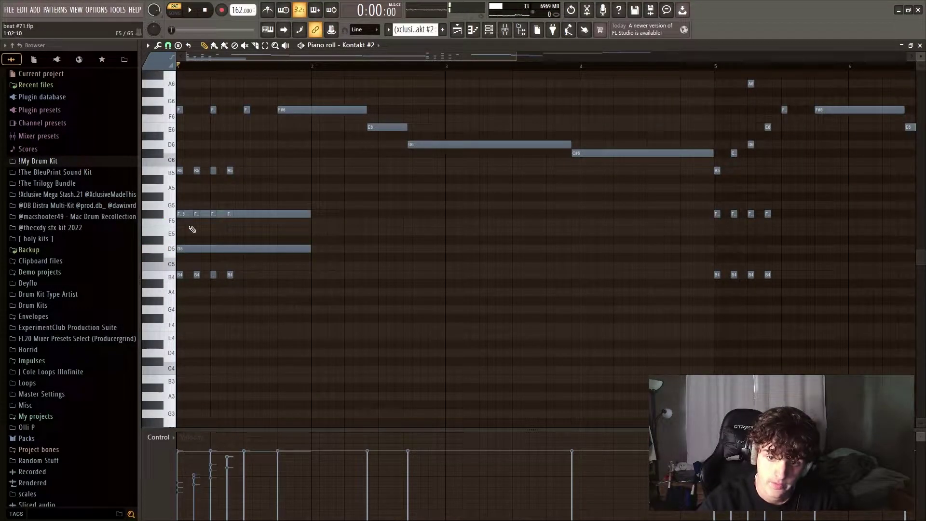
right_click(190, 248)
drag(190, 248, 180, 248)
right_click(188, 246)
right_click(189, 214)
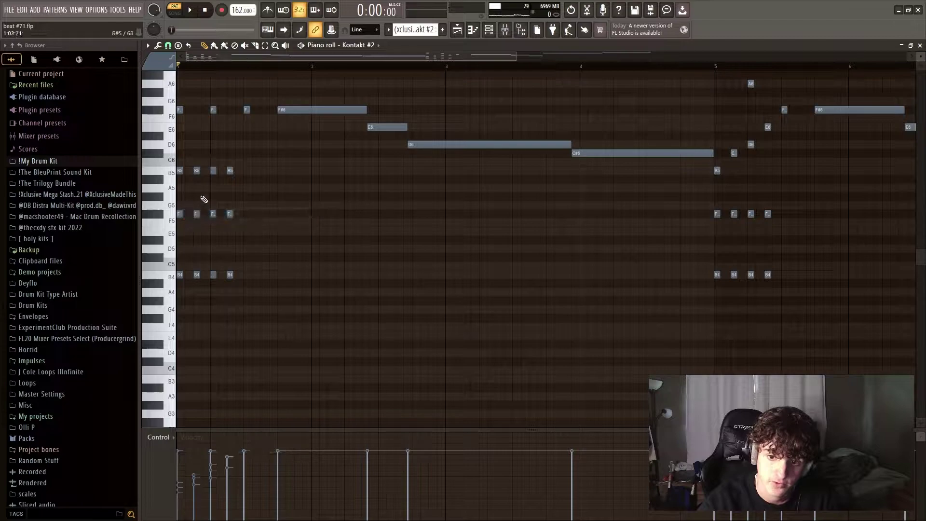
drag(260, 292, 189, 159)
drag(302, 359, 135, 170)
ctrl+click(239, 145)
ctrl+click(176, 113)
drag(274, 122, 178, 112)
ctrl+click(337, 119)
drag(336, 102, 561, 183)
click(427, 214)
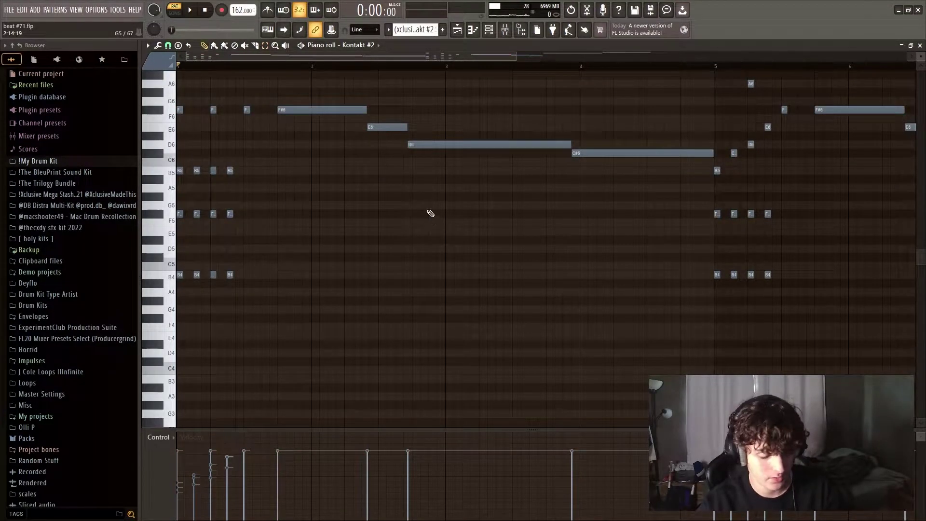
click(279, 67)
key(space)
key(space)
drag(381, 130, 381, 130)
key(ctrl+z)
key(ctrl+z)
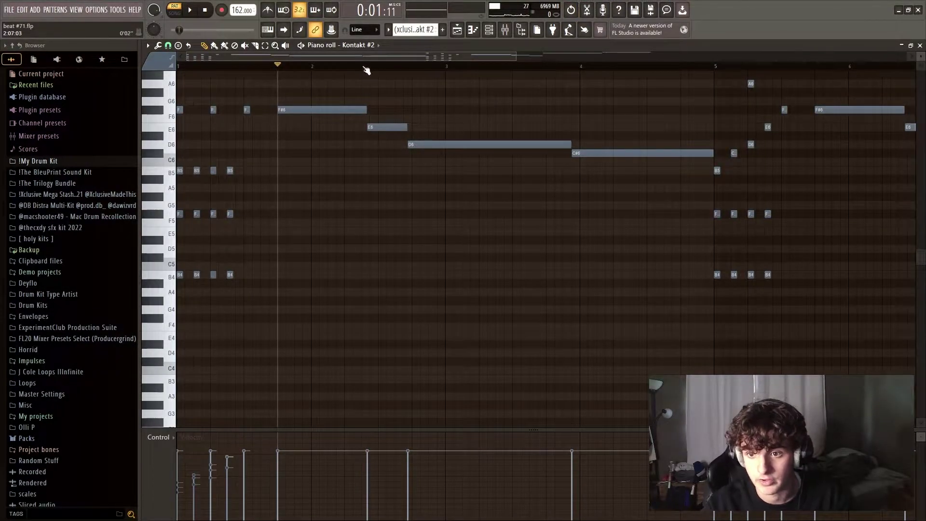
Step: Select the B4, F5 and left B5 chord notes together, then clear the selection
scroll(365, 74, down, 2)
ctrl+scroll(365, 74, down, 4)
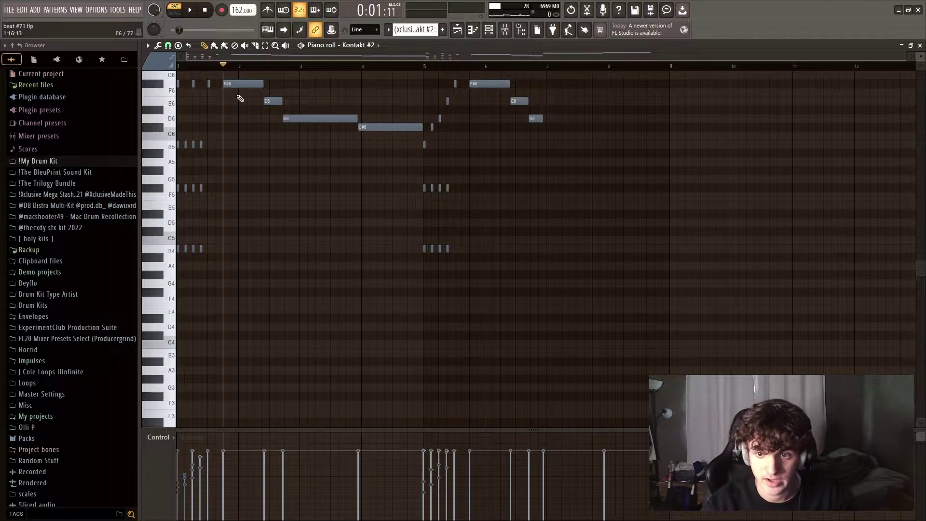
scroll(337, 117, up, 5)
ctrl+scroll(427, 74, up, 4)
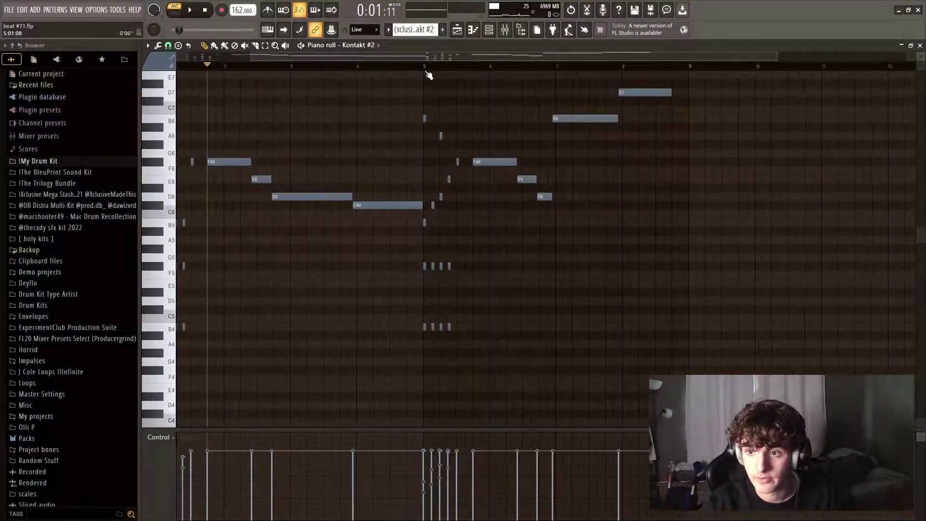
ctrl+scroll(427, 74, down, 4)
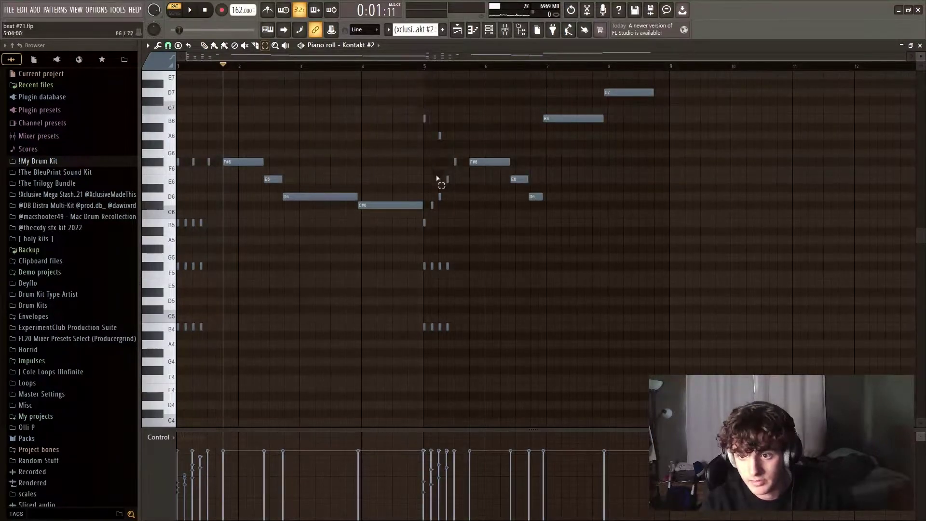
mouse_move(427, 225)
mouse_down()
mouse_move(448, 186)
mouse_move(459, 187)
mouse_move(427, 221)
mouse_up()
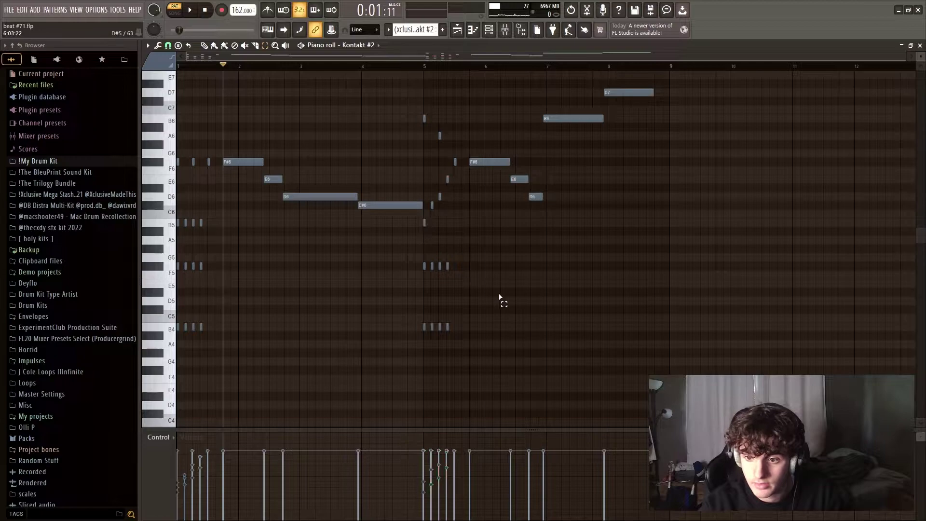
drag(499, 289, 180, 345)
drag(489, 278, 177, 244)
drag(217, 218, 178, 230)
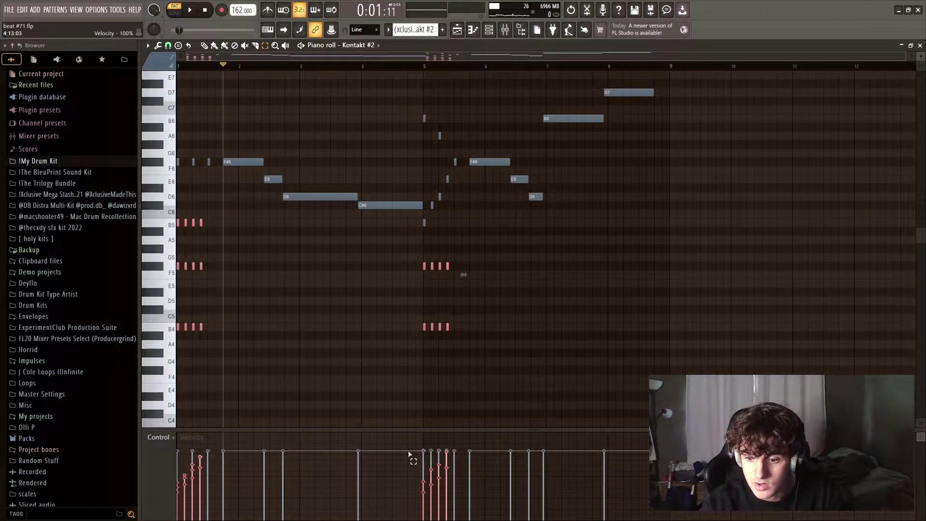
click(599, 302)
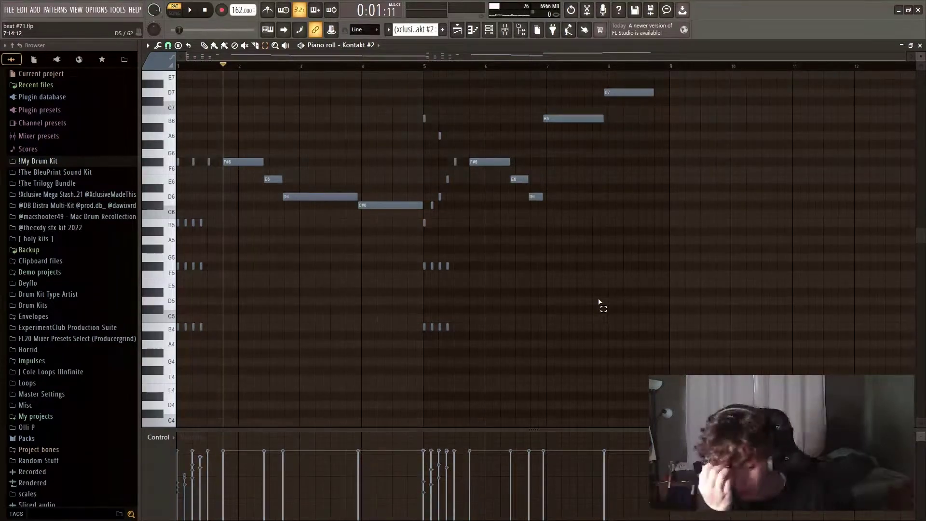
Step: Select the D6 and C#6 melody notes, deselect them, and close the piano roll
scroll(602, 302, up, 4)
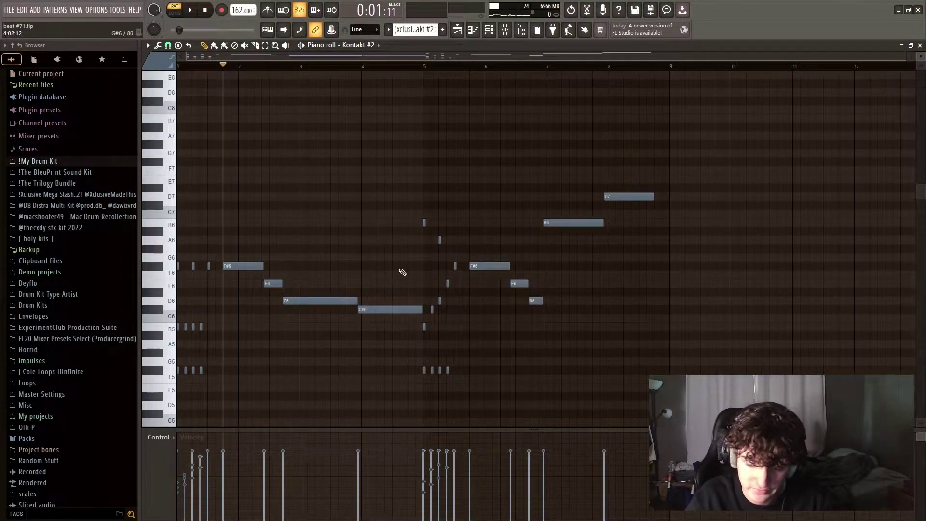
drag(353, 295, 420, 340)
ctrl+click(417, 283)
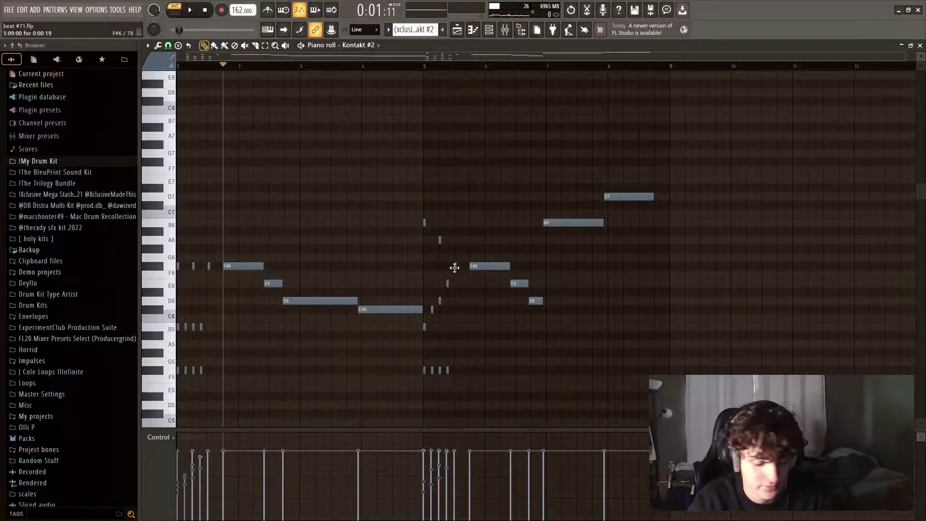
click(919, 44)
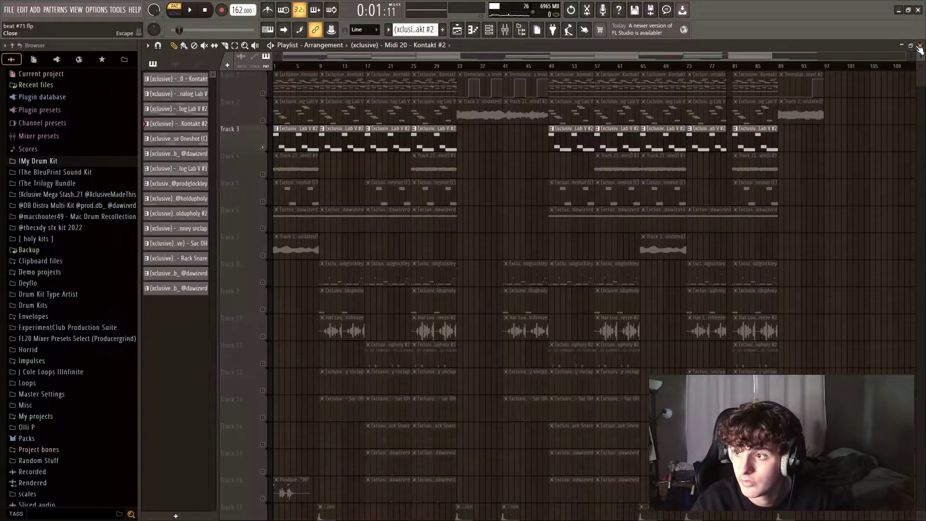
Step: Solo Track 4 in the playlist
right_click(261, 178)
click(250, 178)
right_click(262, 174)
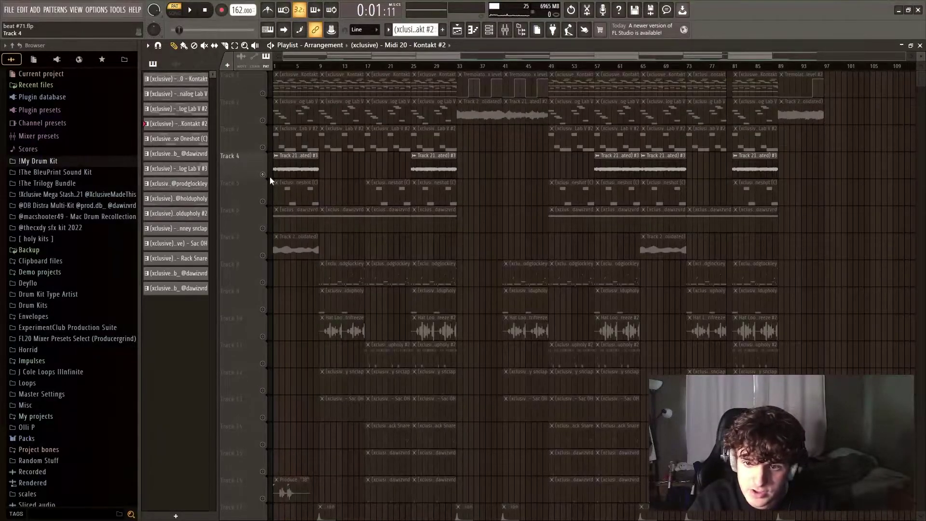
Step: Review the Kontakt #2 insert's EffectRack presets and ValhallaVintageVerb settings, then close the mixer
click(506, 30)
click(824, 327)
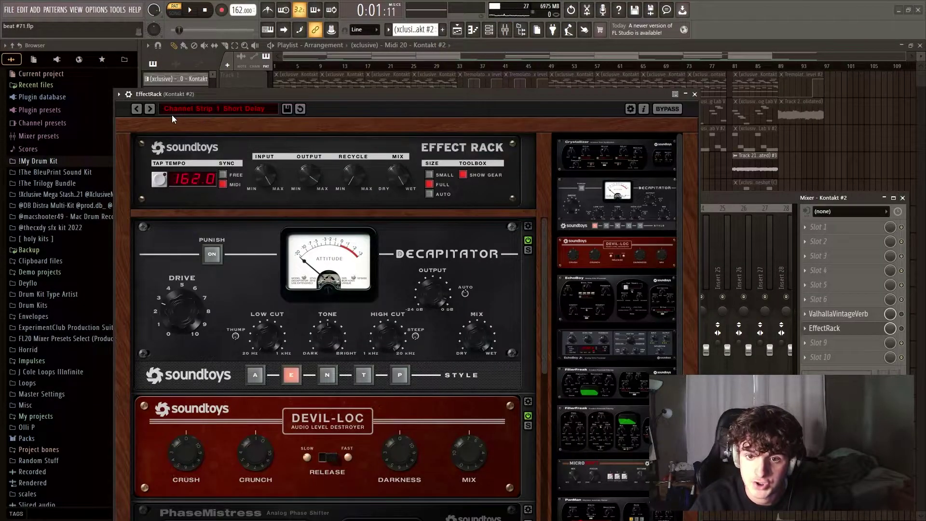
click(196, 112)
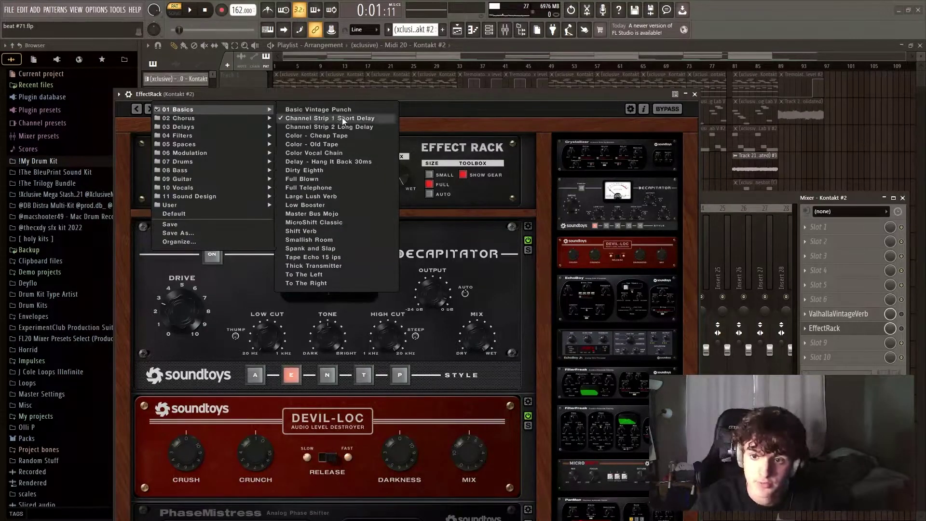
click(847, 328)
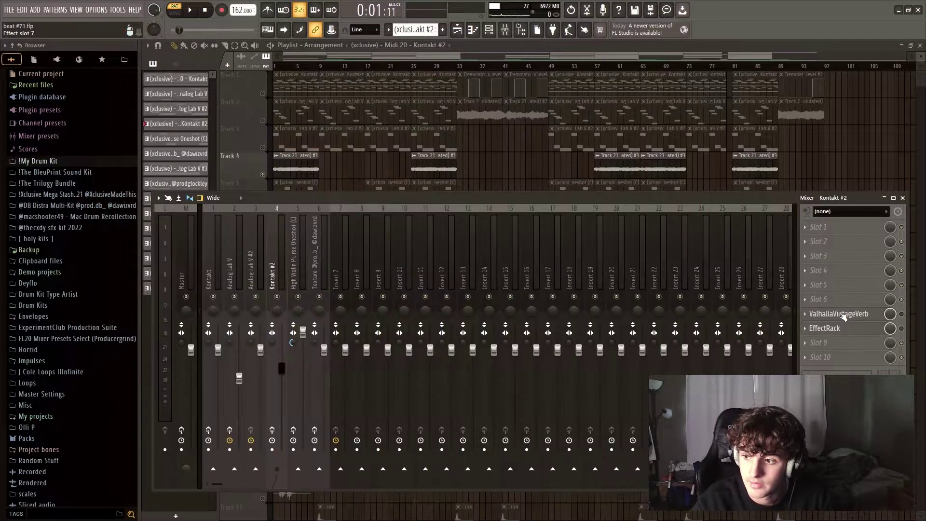
click(837, 314)
click(837, 314)
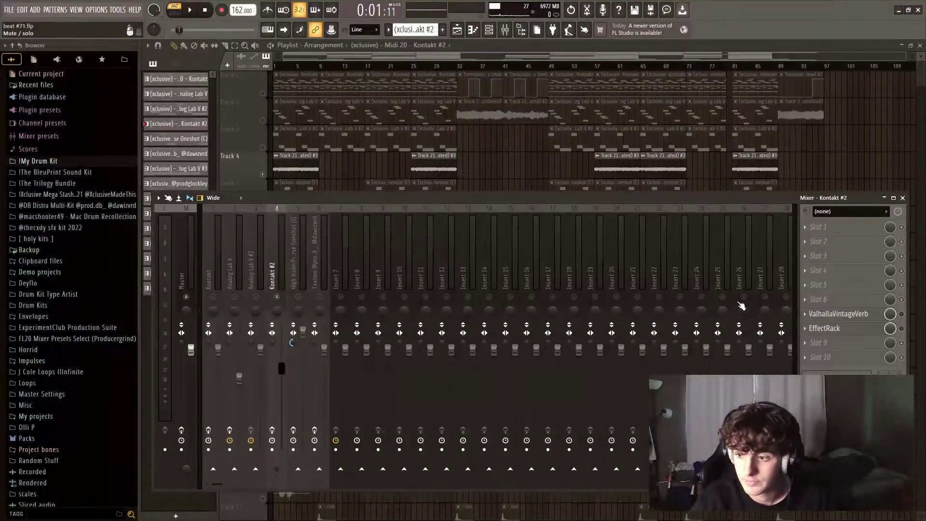
click(839, 315)
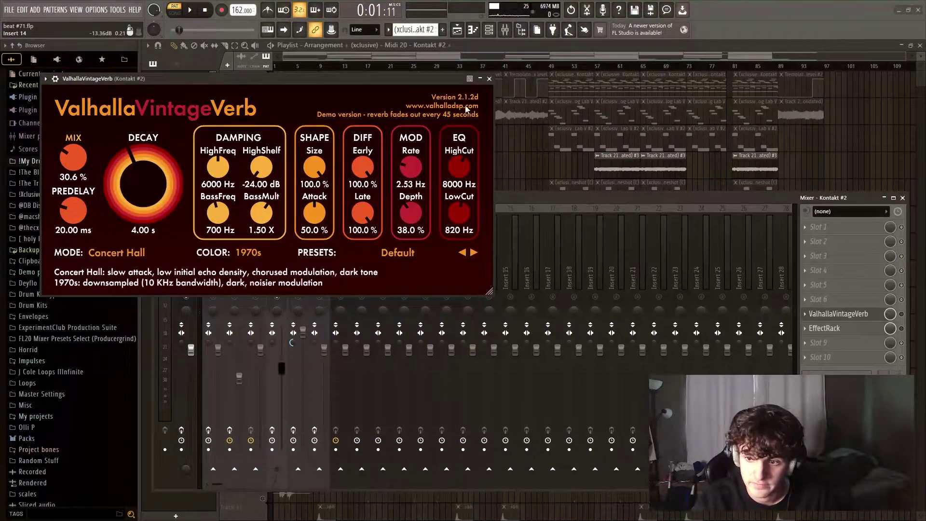
click(488, 79)
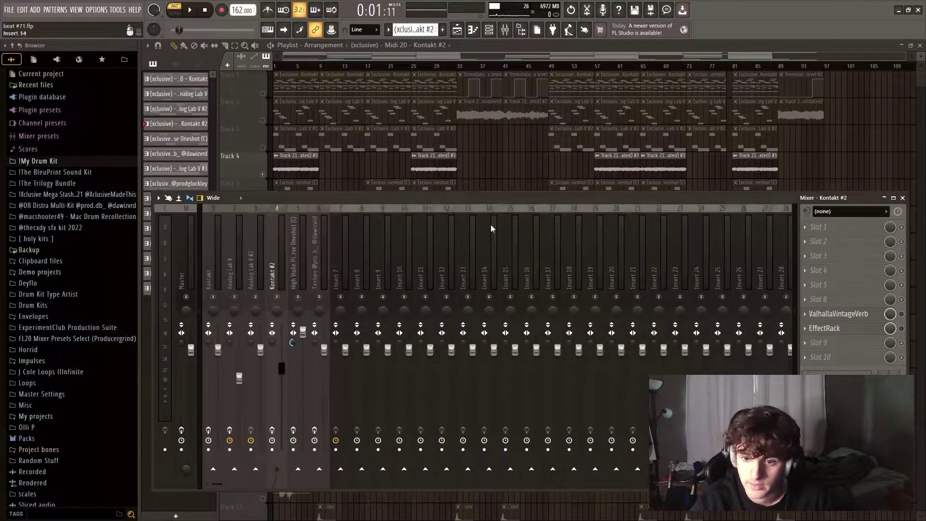
click(902, 198)
Step: Select the Track 5 violin oneshot clip, stop playback, and inspect its sampler settings
click(276, 200)
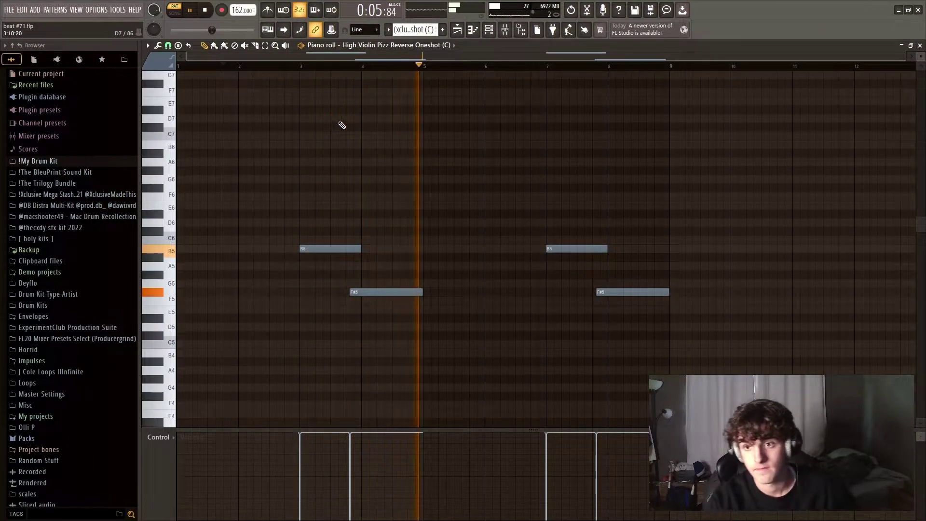
key(space)
key(F6)
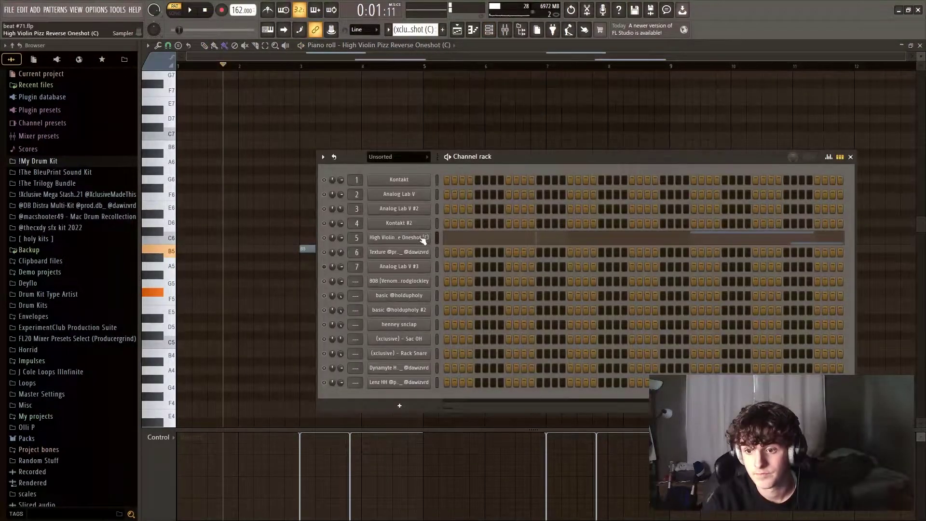
click(422, 238)
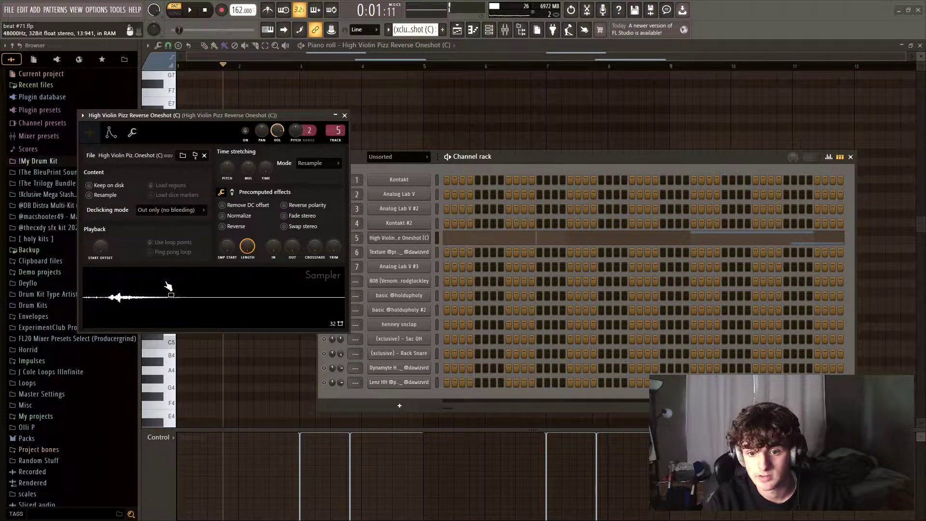
click(346, 117)
key(F6)
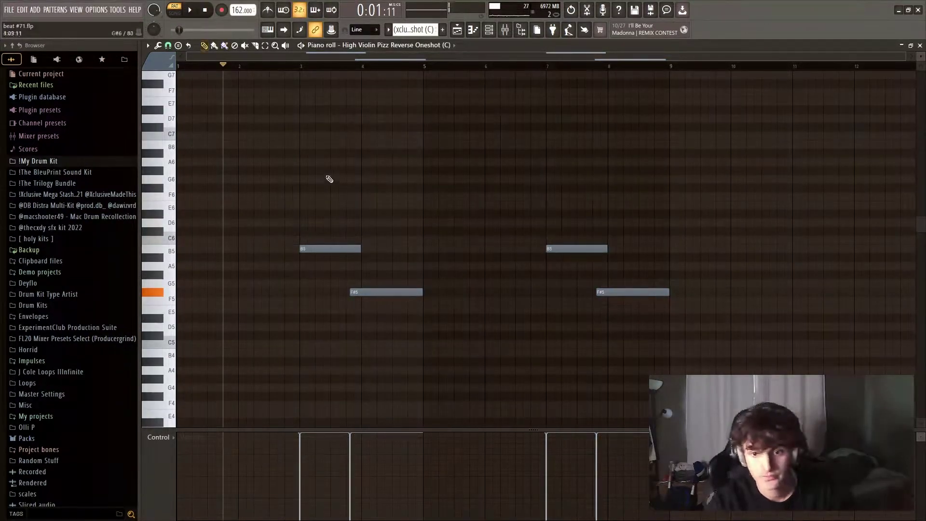
Step: Inspect the Portal effect on the violin's mixer channel, then return to the playlist
click(504, 30)
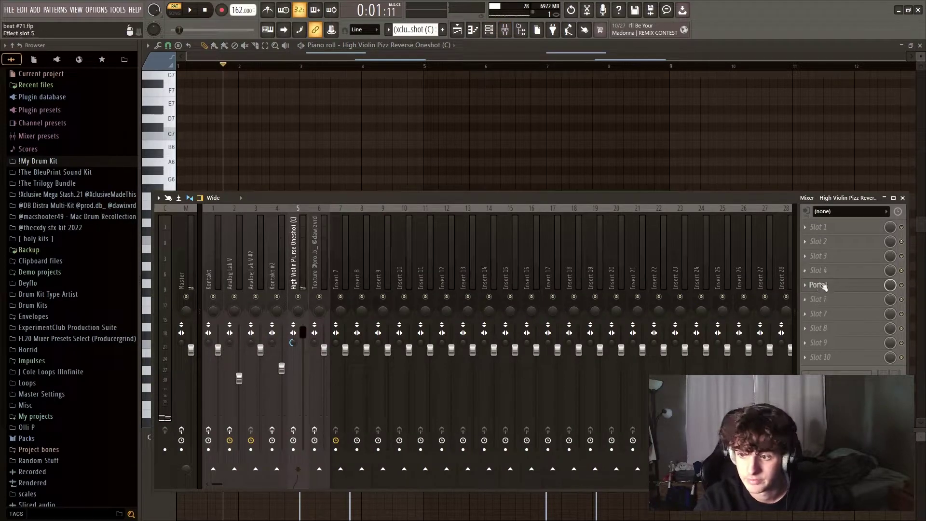
click(819, 287)
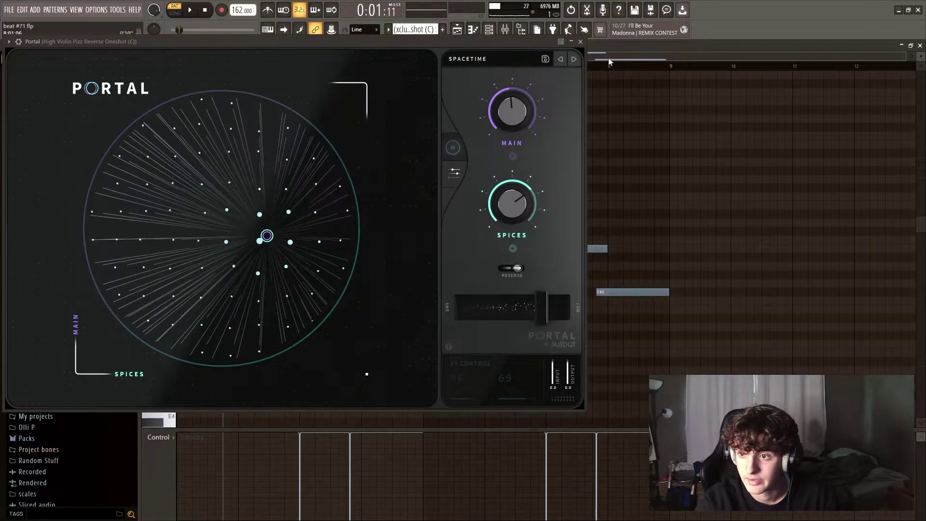
click(580, 42)
click(919, 46)
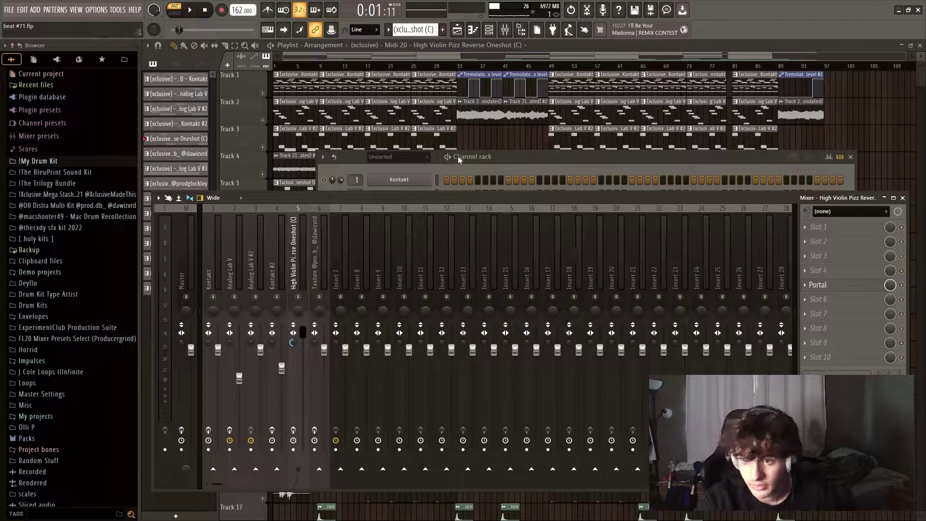
click(266, 185)
Step: Open the Texture pattern's notes and play it back from bar 1
right_click(266, 228)
right_click(256, 226)
click(247, 222)
double_click(273, 224)
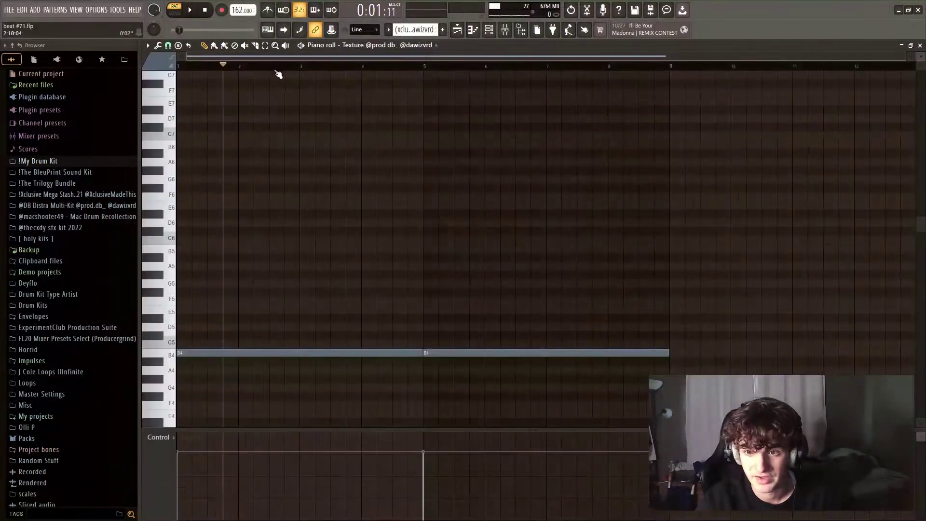
scroll(293, 122, down, 4)
drag(226, 65, 178, 64)
click(191, 17)
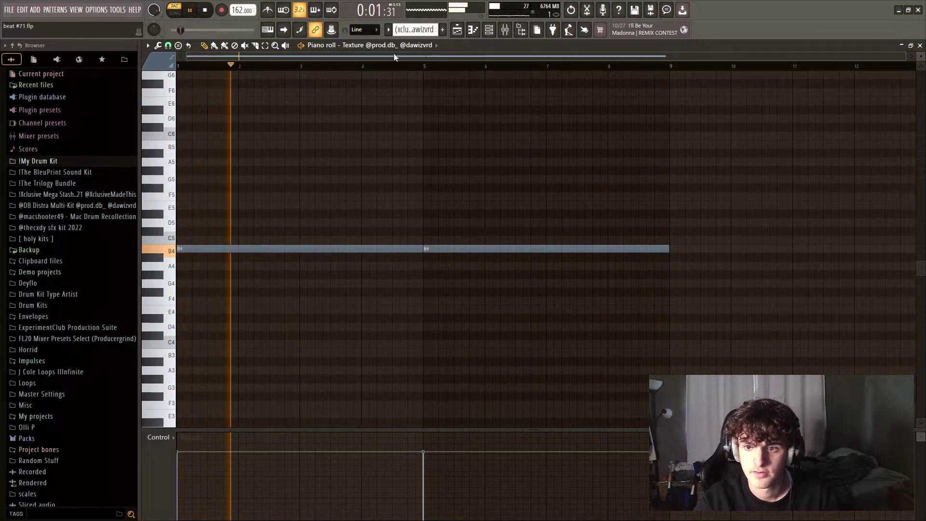
Step: Check the Texture mixer insert, stop playback and close the Texture notes
click(489, 31)
click(489, 32)
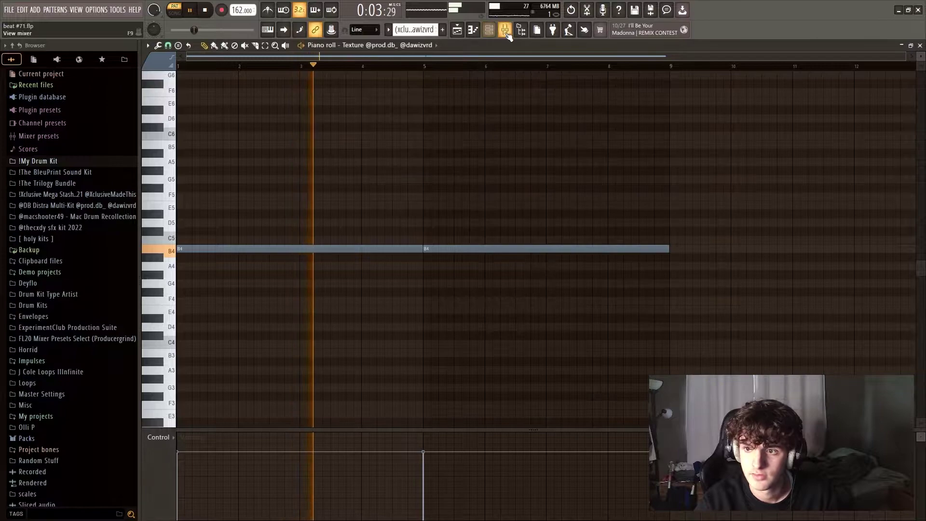
click(505, 33)
click(311, 260)
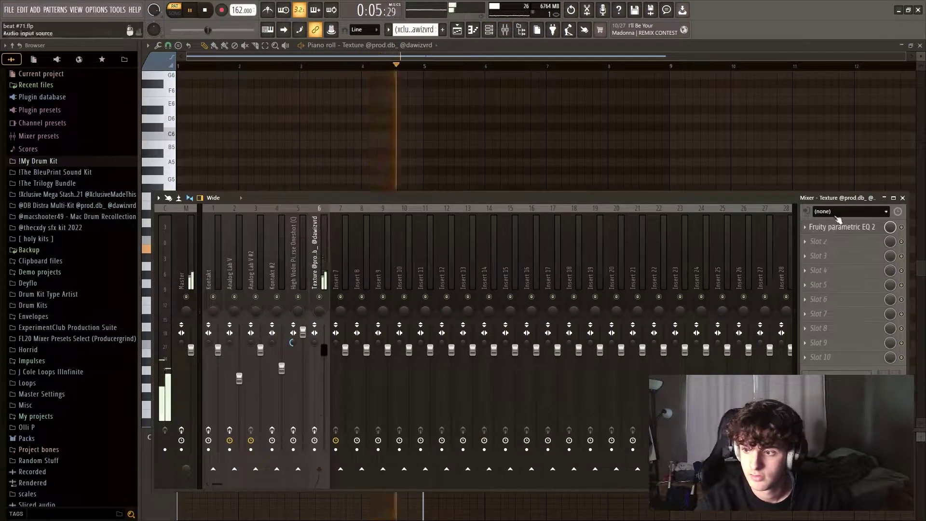
key(space)
click(872, 83)
click(920, 46)
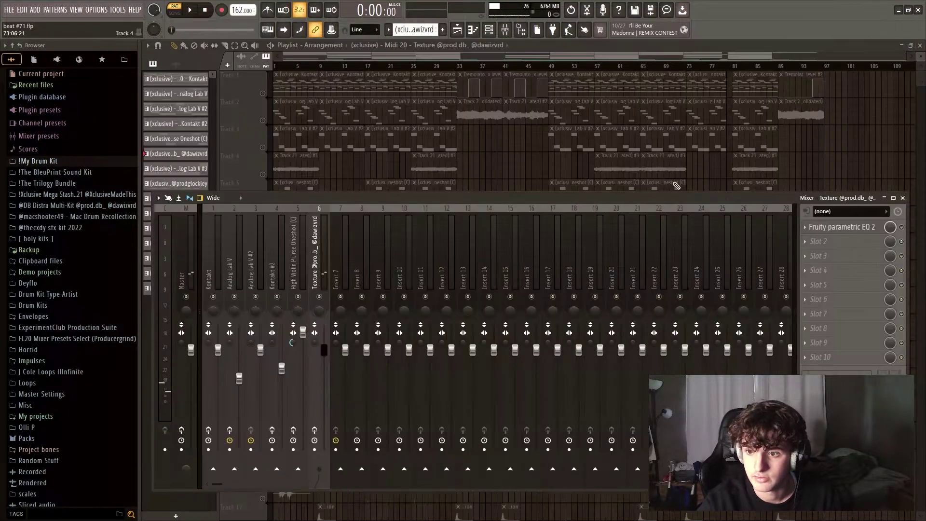
Step: Inspect the Texture sample's volume envelope in its sampler settings
click(507, 30)
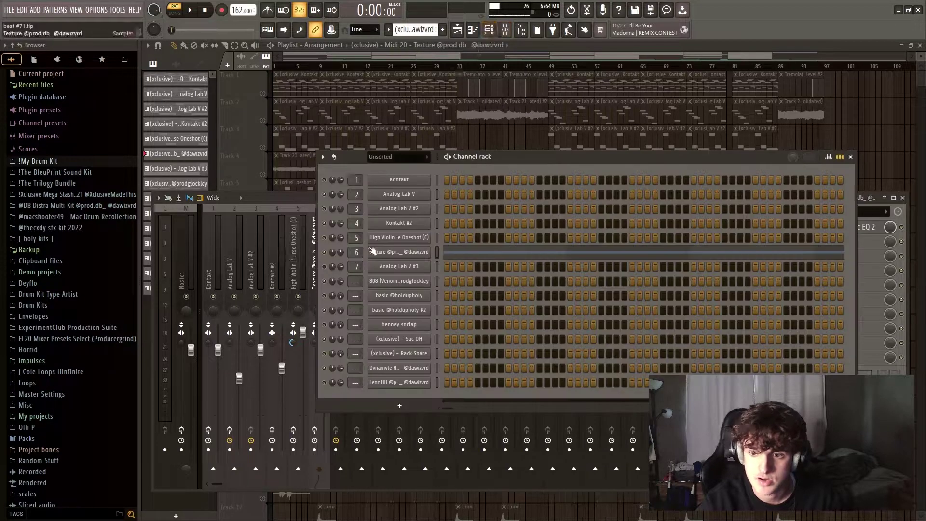
click(388, 252)
click(49, 70)
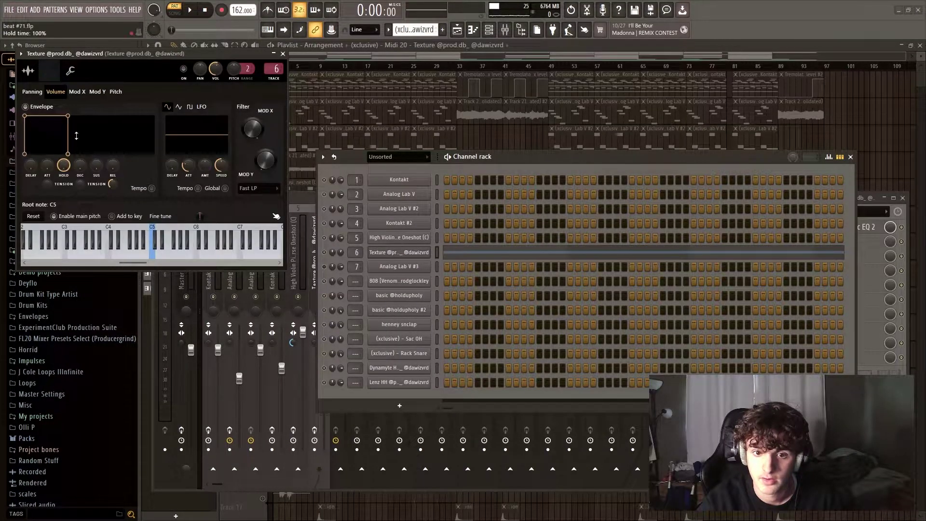
click(283, 54)
Step: Open the Track 7 consolidated audio clip's settings with the channel rack listing every channel
click(850, 157)
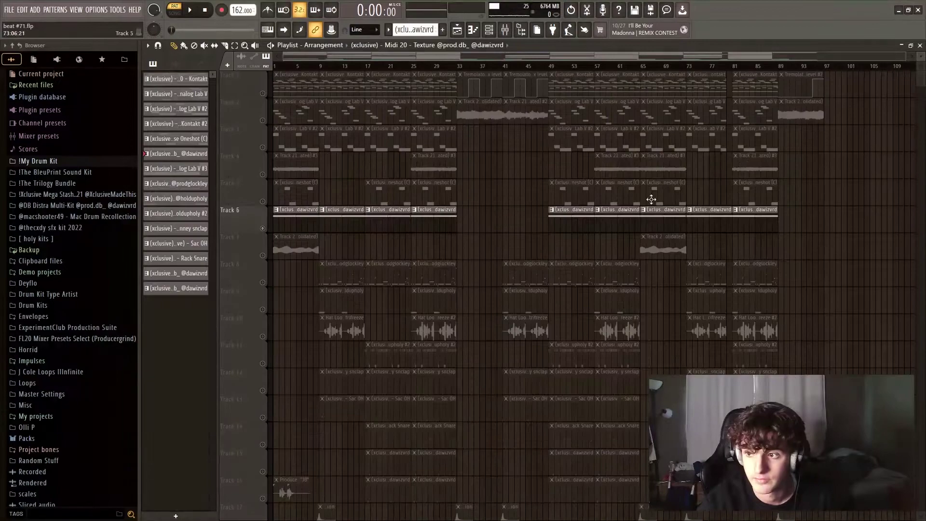
double_click(272, 250)
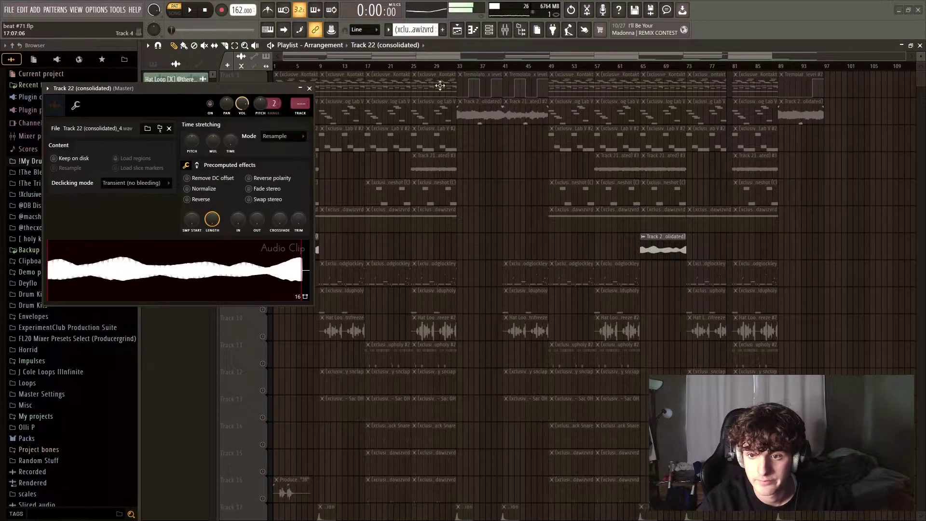
click(492, 33)
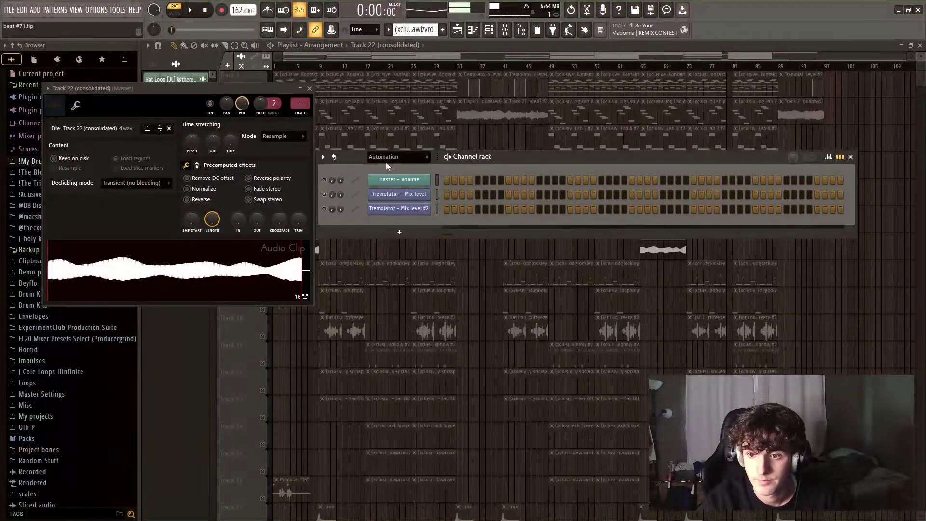
scroll(386, 161, down, 1)
Step: Open and review the Analog Lab V #3 bass notes in the piano roll
right_click(400, 267)
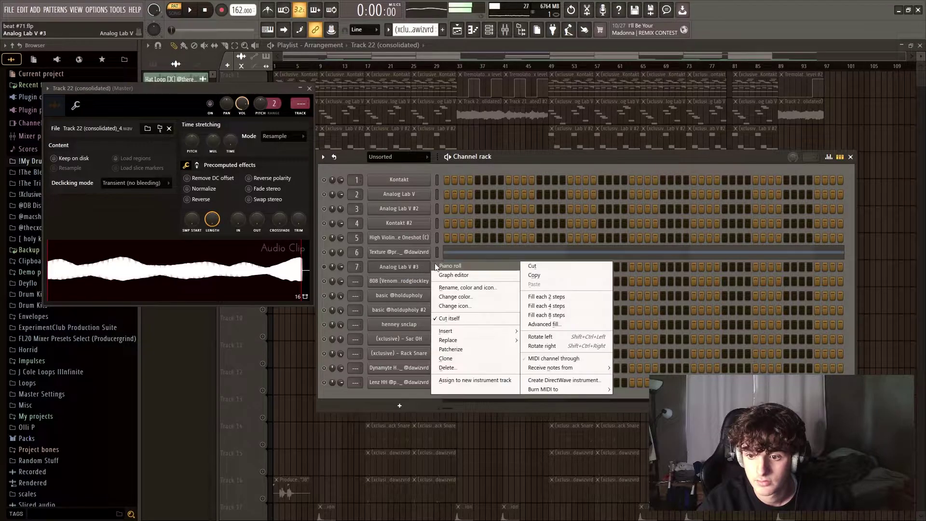
click(435, 262)
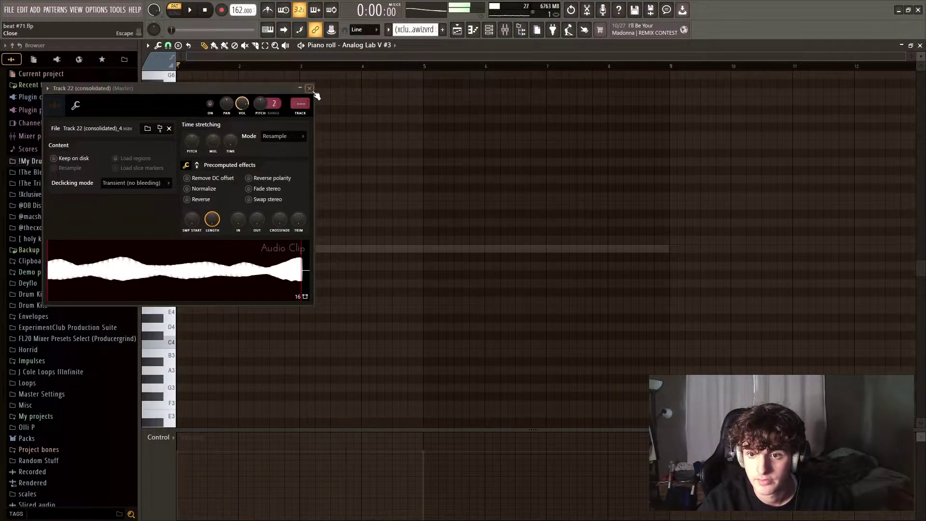
click(309, 88)
scroll(251, 269, down, 4)
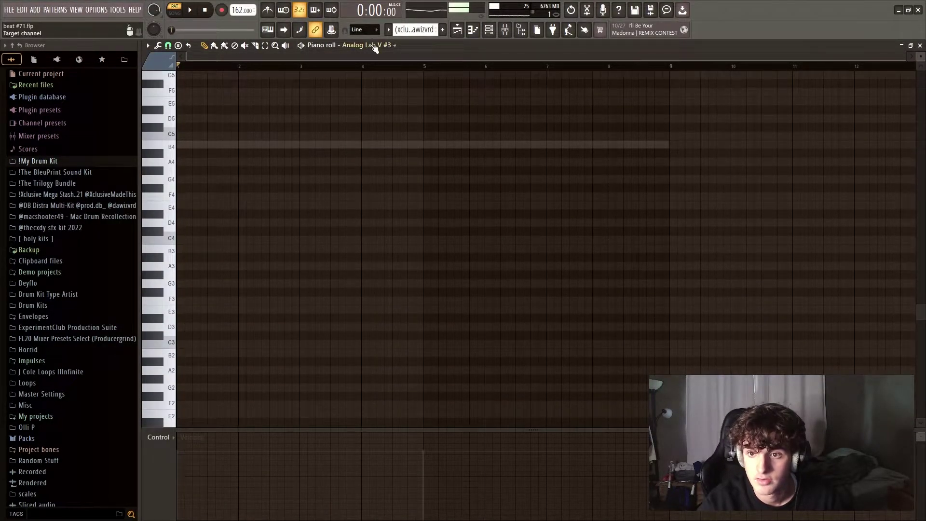
click(374, 45)
click(382, 47)
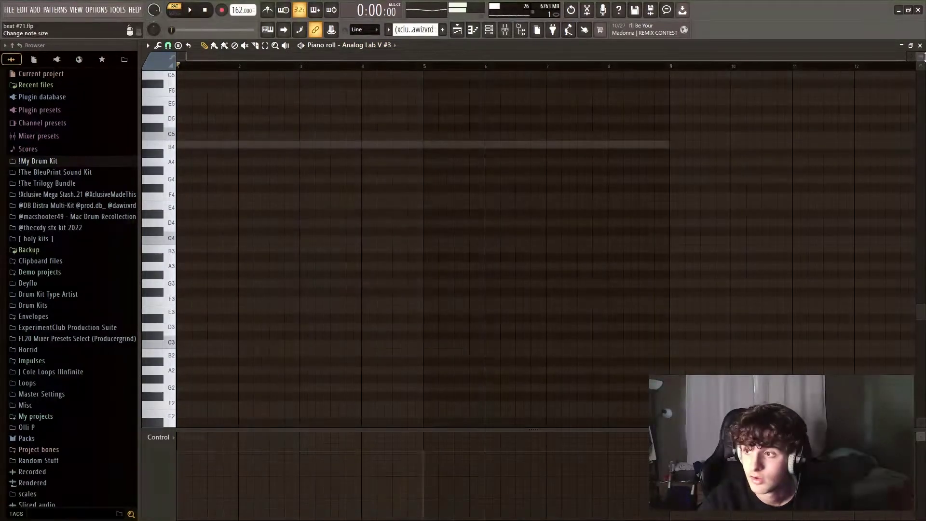
click(919, 46)
click(849, 157)
Step: Reopen the Analog Lab V #3 pattern and browse the plugin's Artillery bank presets
click(153, 64)
double_click(175, 170)
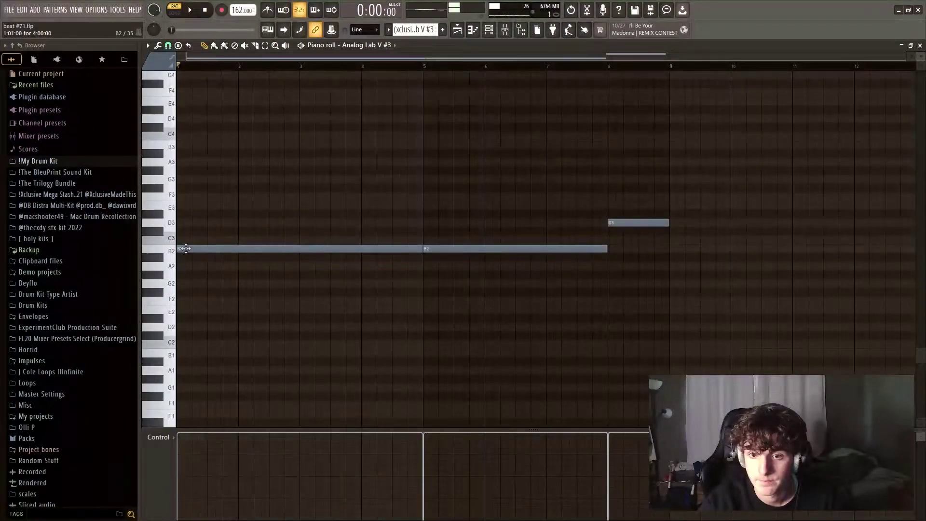
key(F6)
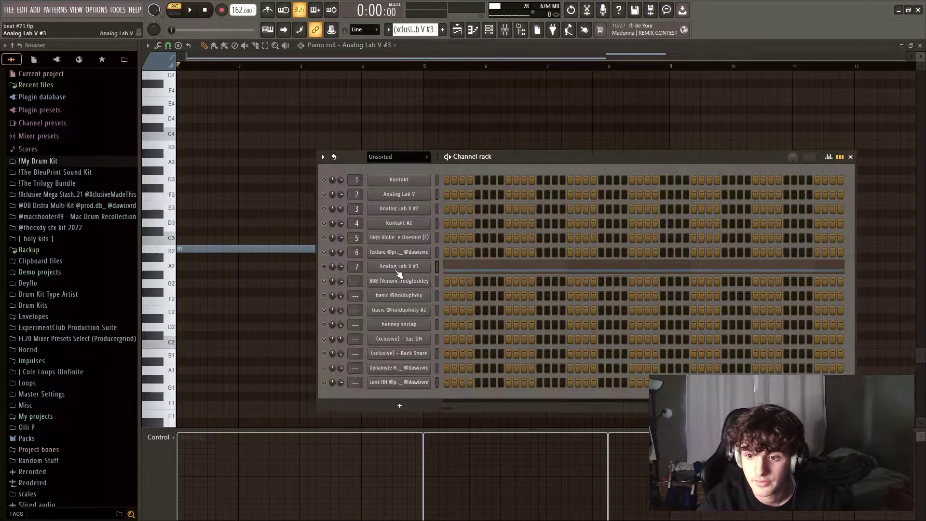
click(395, 269)
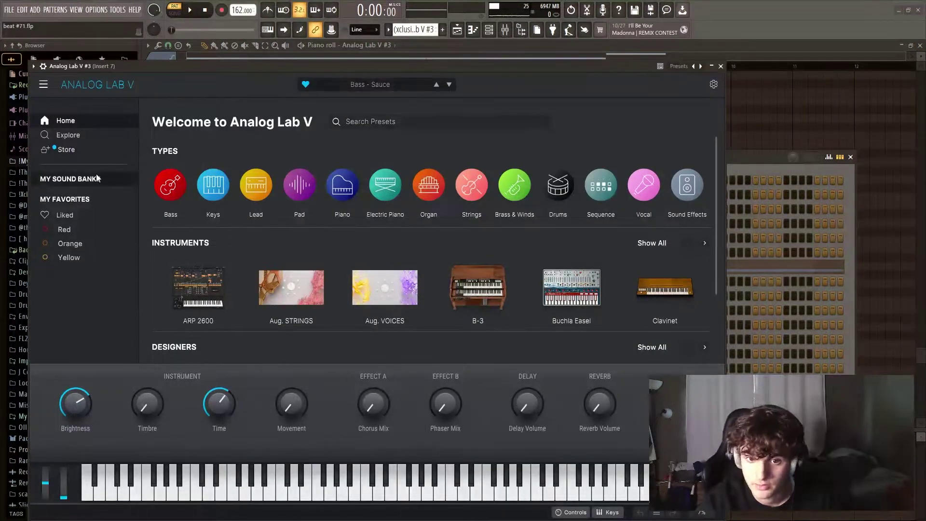
click(70, 178)
click(392, 201)
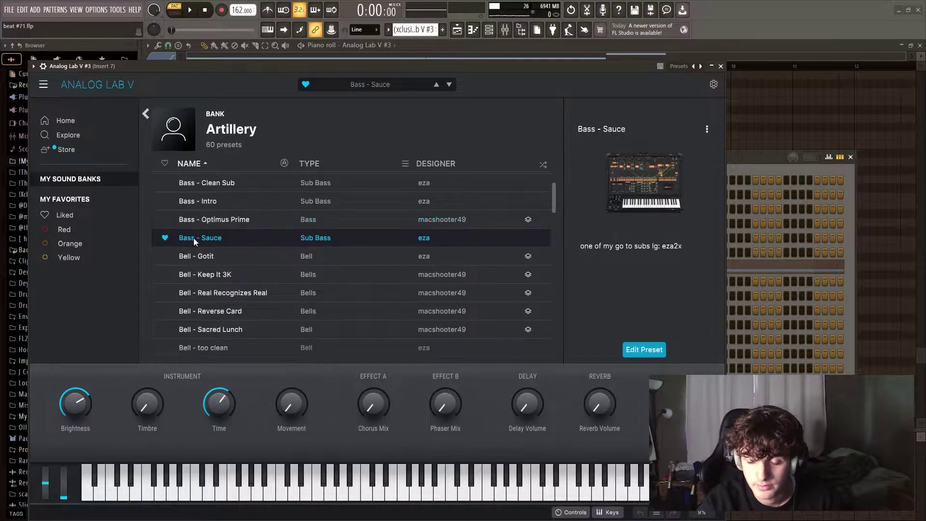
right_click(833, 134)
Step: Return to the playlist and release Track 7's solo so all tracks play
click(720, 66)
click(919, 45)
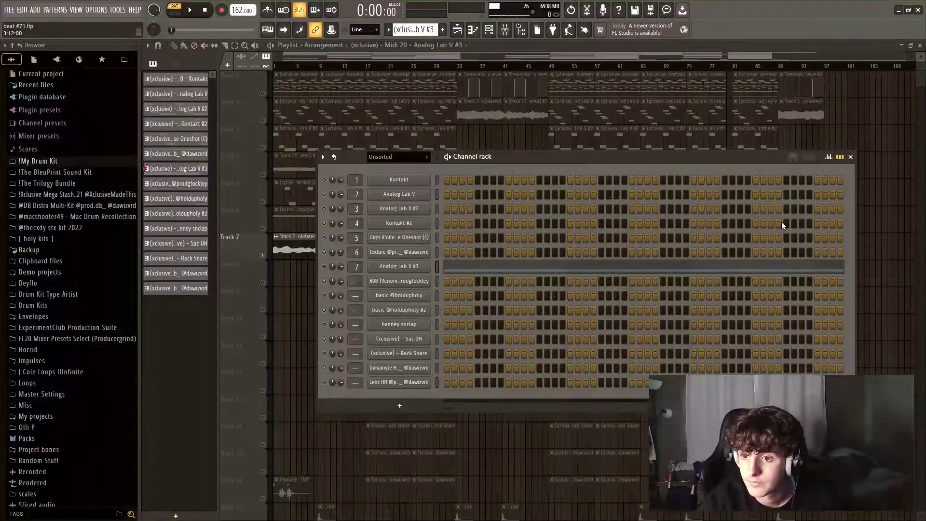
key(F6)
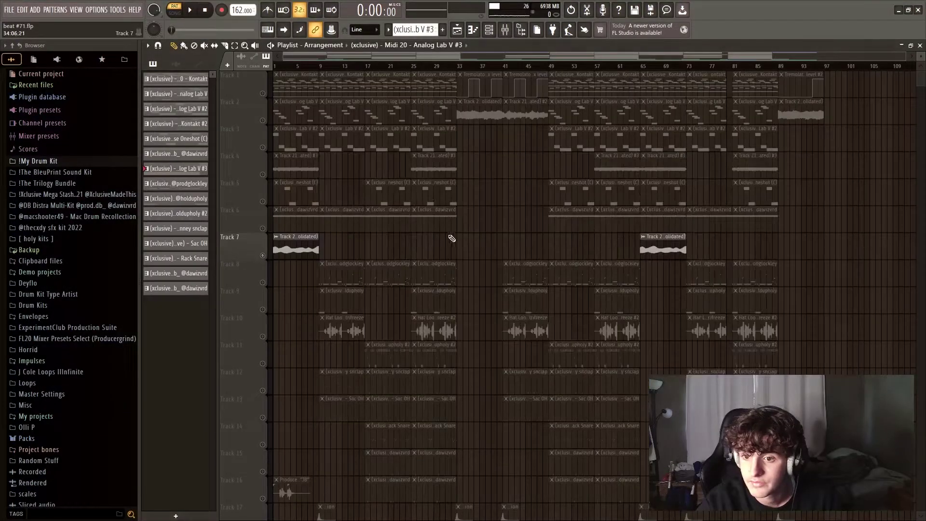
right_click(266, 255)
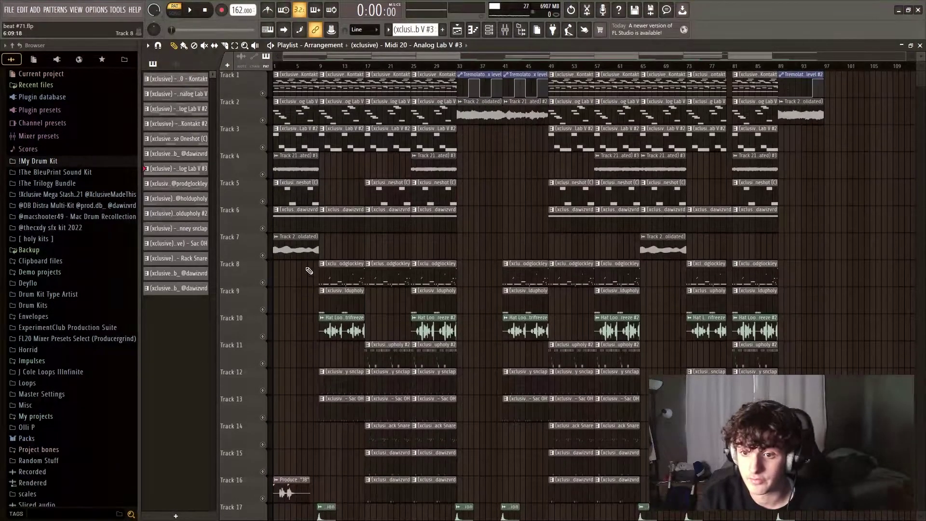
Step: Play the Track 8 808 (Venom V2) melody from bar 9 in the piano roll
click(319, 67)
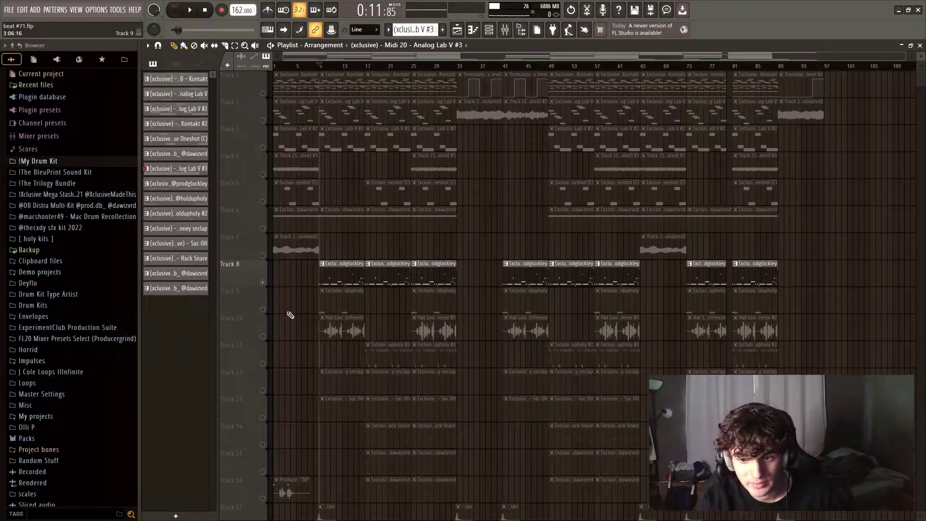
double_click(326, 272)
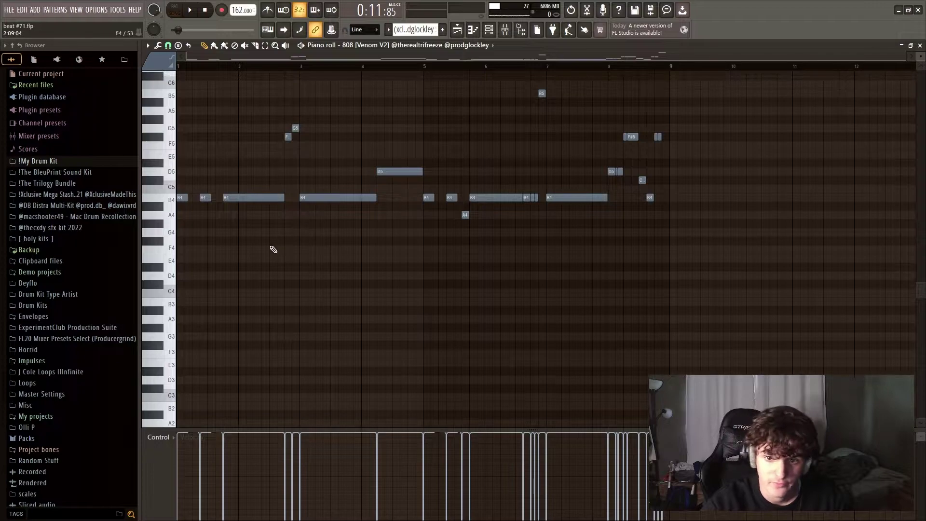
key(space)
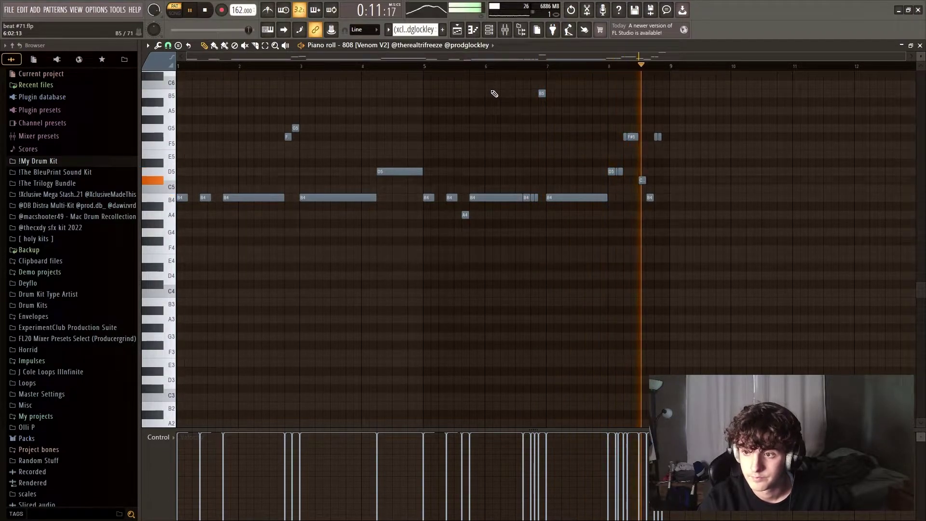
Step: Switch the piano roll to the 808 #2 channel and place a short B4 note at the start
key(space)
scroll(482, 82, up, 2)
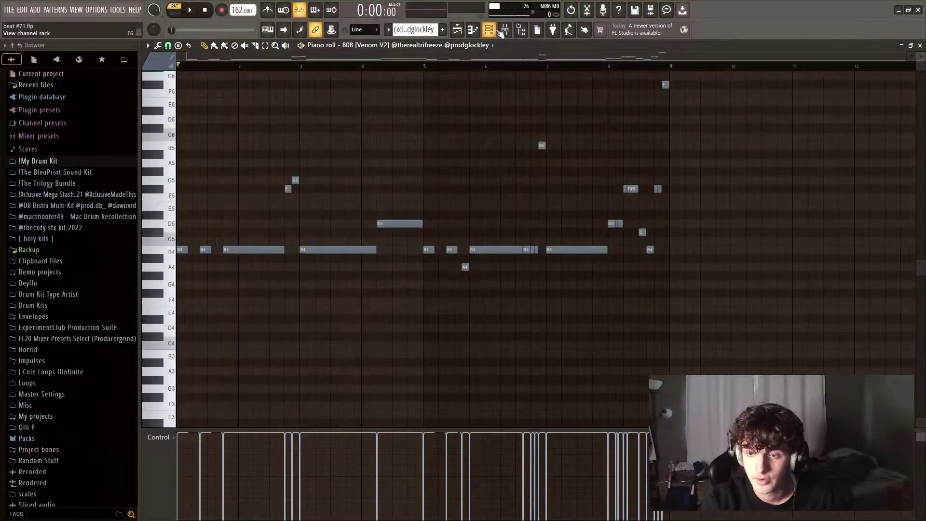
click(492, 34)
click(465, 295)
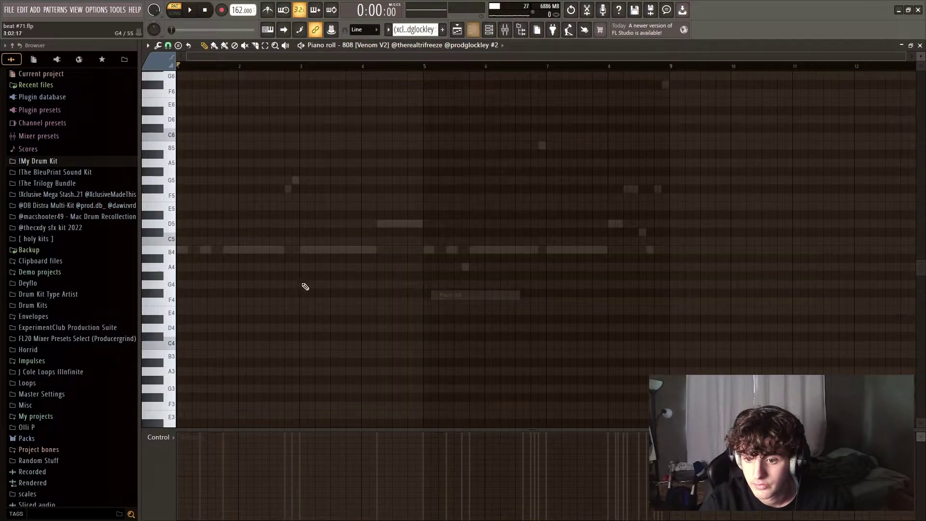
click(187, 250)
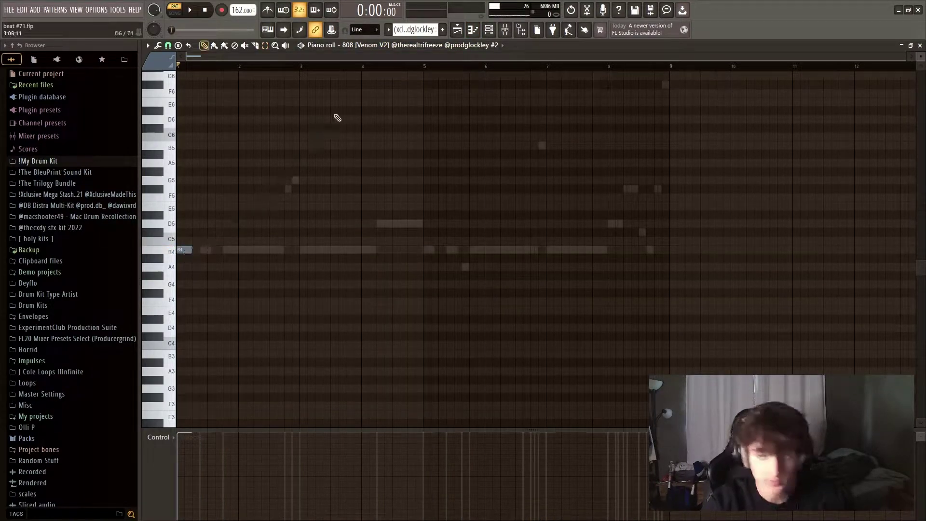
Step: Inspect the 808 #2 sampler's volume envelope
click(486, 32)
click(412, 300)
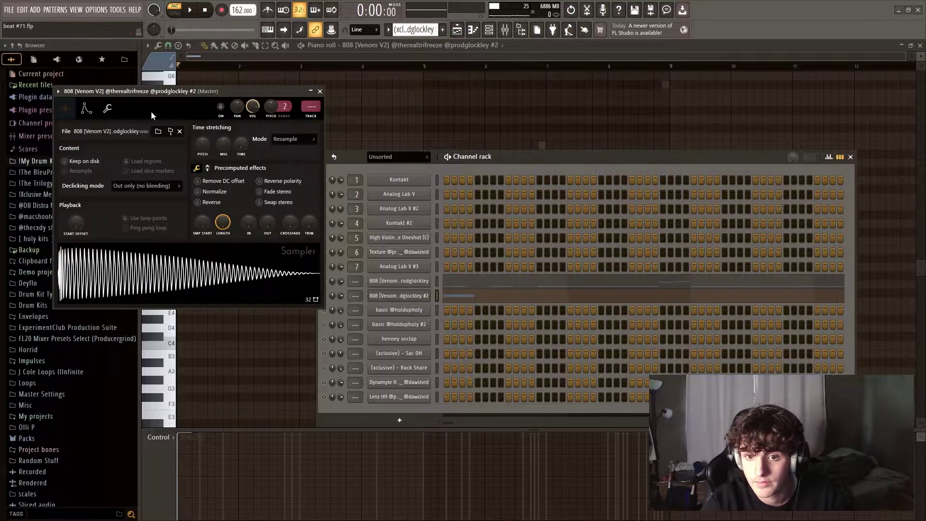
click(85, 109)
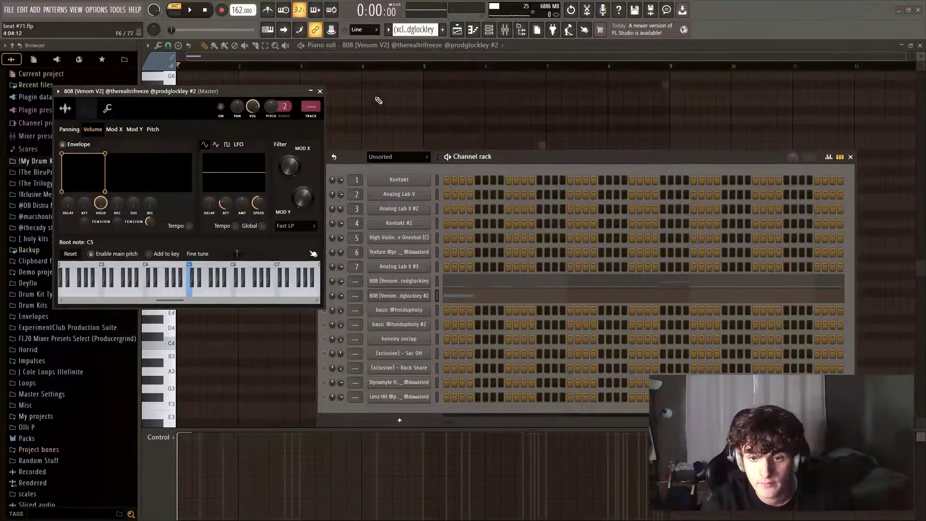
key(F6)
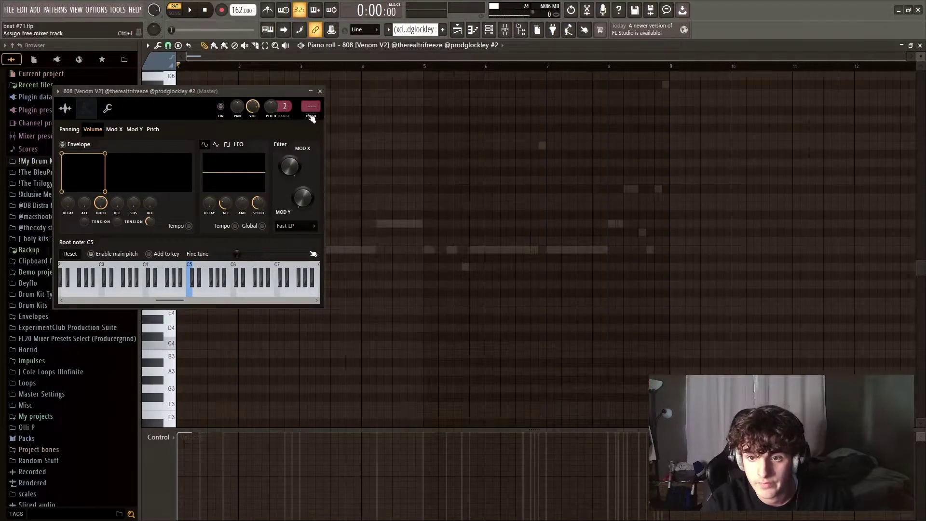
click(319, 91)
Step: Add a second short B4 note, deleting an overly long one
mouse_move(210, 250)
mouse_down()
mouse_move(198, 250)
mouse_move(207, 251)
mouse_up()
right_click(222, 251)
click(183, 250)
Step: Add a third short B4 note in bar 1 and audition the pattern
click(226, 250)
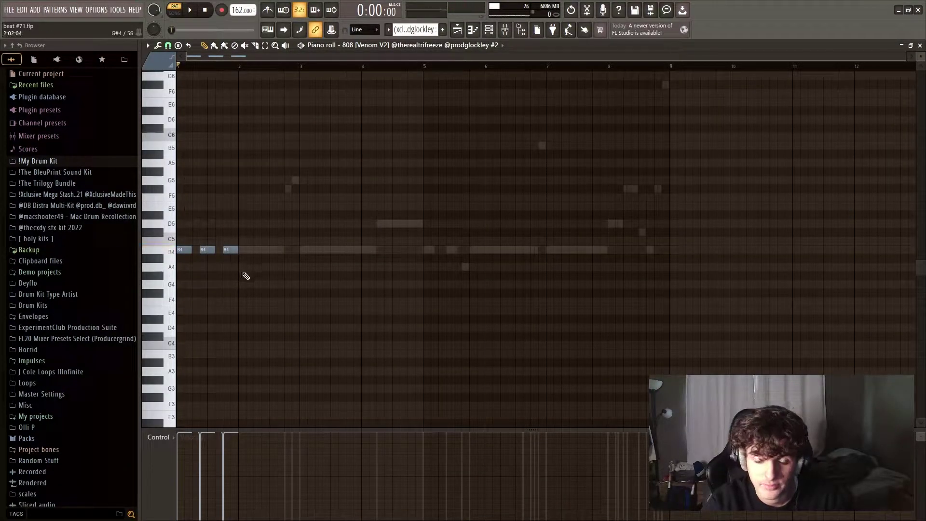
key(space)
key(space)
key(F6)
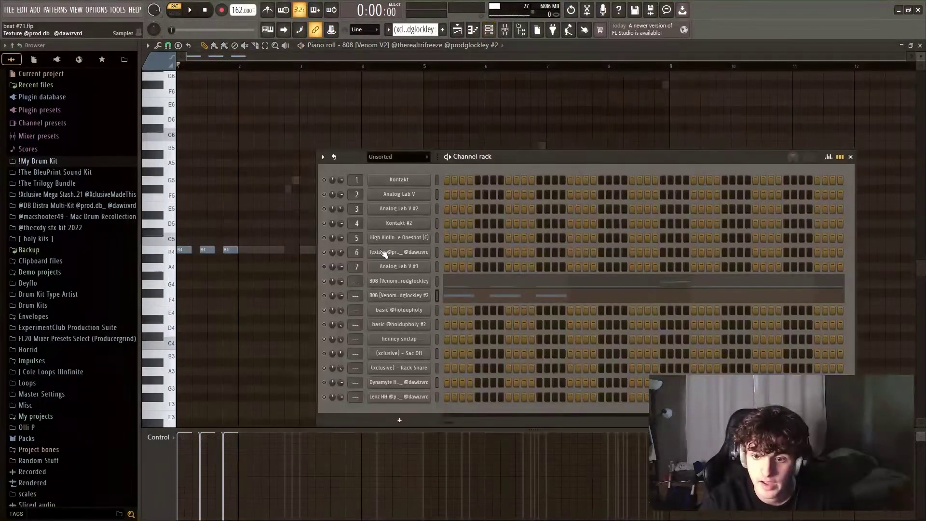
key(F6)
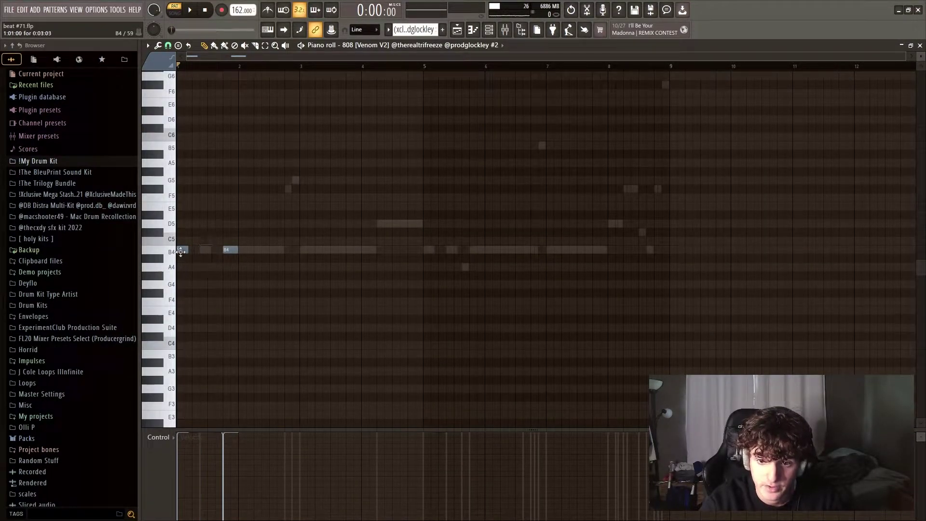
key(space)
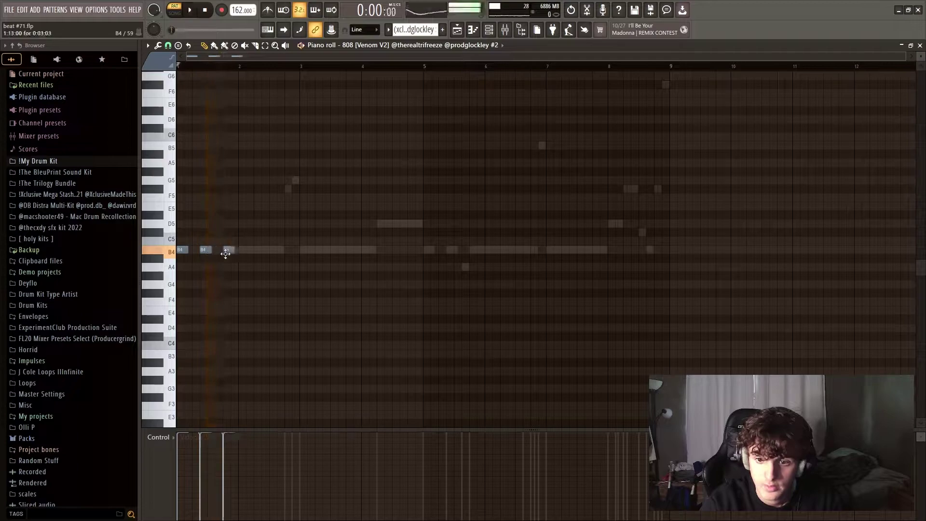
key(space)
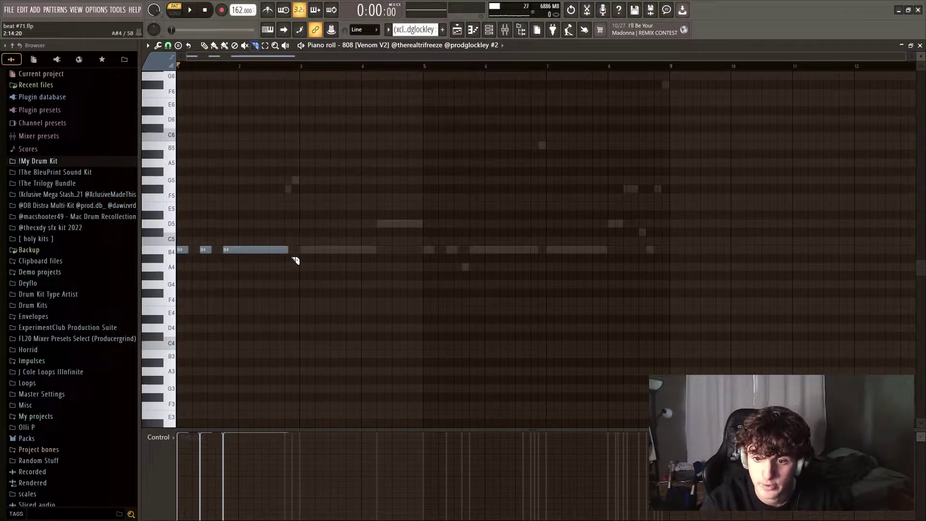
key(space)
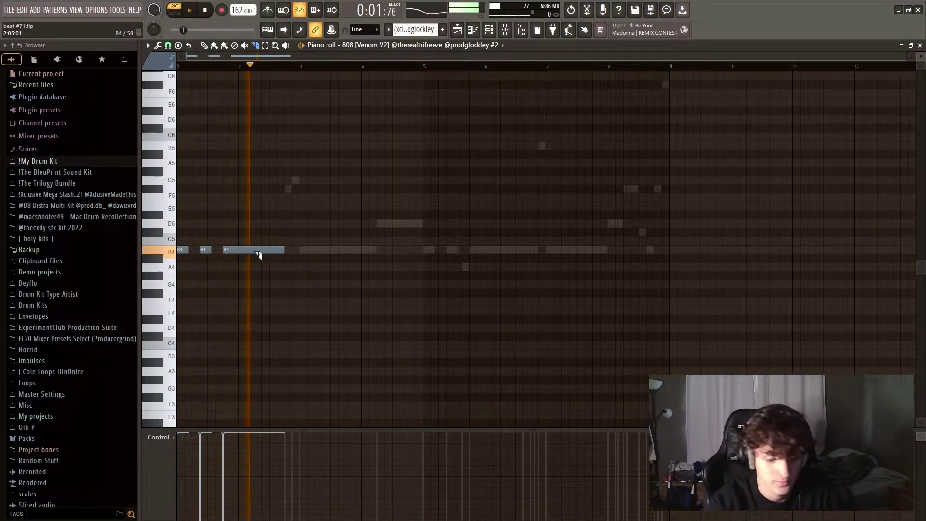
Step: Add a B4 in bar 3 and a D5 note, then duplicate bars 1–4 into 5–8
click(331, 249)
key(space)
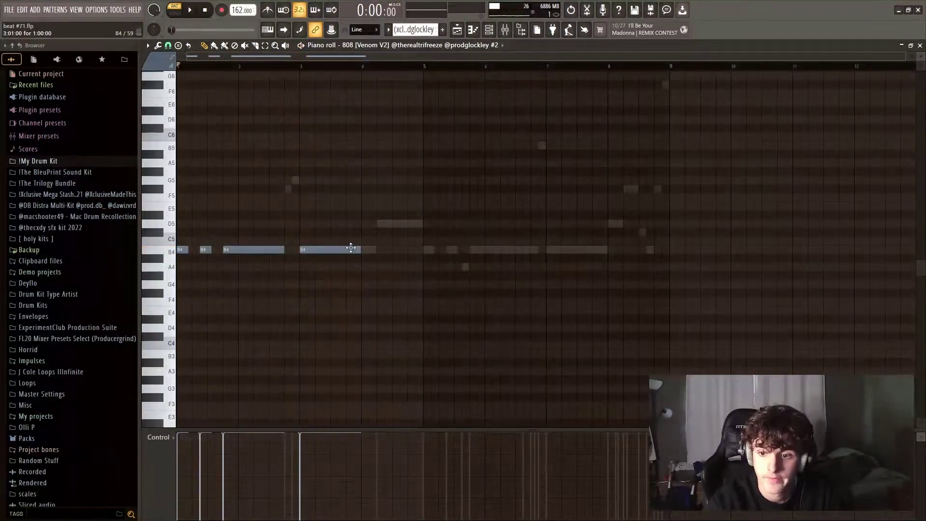
drag(414, 224, 428, 234)
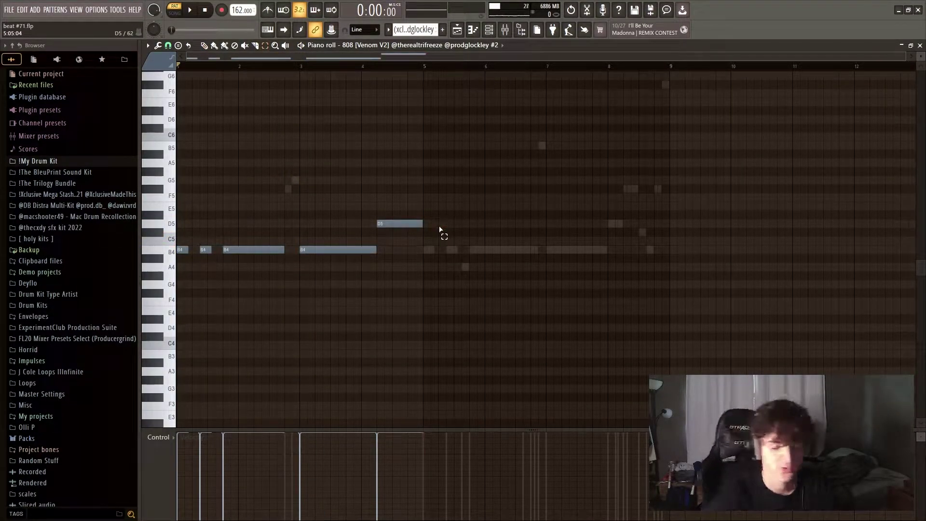
key(space)
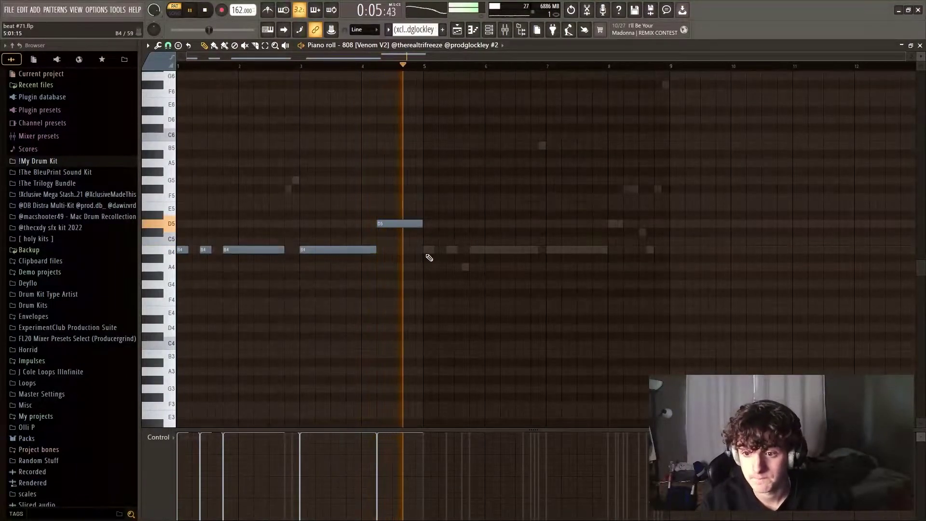
key(space)
key(ctrl+b)
right_click(512, 221)
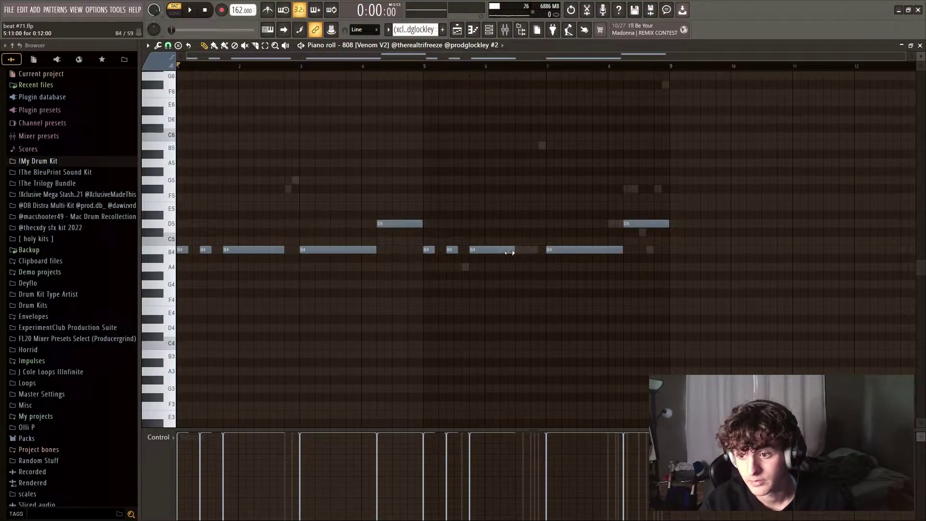
Step: Add short legato F#5 and G5 accent notes before bar 3 and audition them
click(286, 190)
mouse_move(302, 172)
mouse_down()
mouse_move(293, 182)
mouse_move(306, 188)
mouse_up()
key(ctrl+l)
ctrl+click(294, 202)
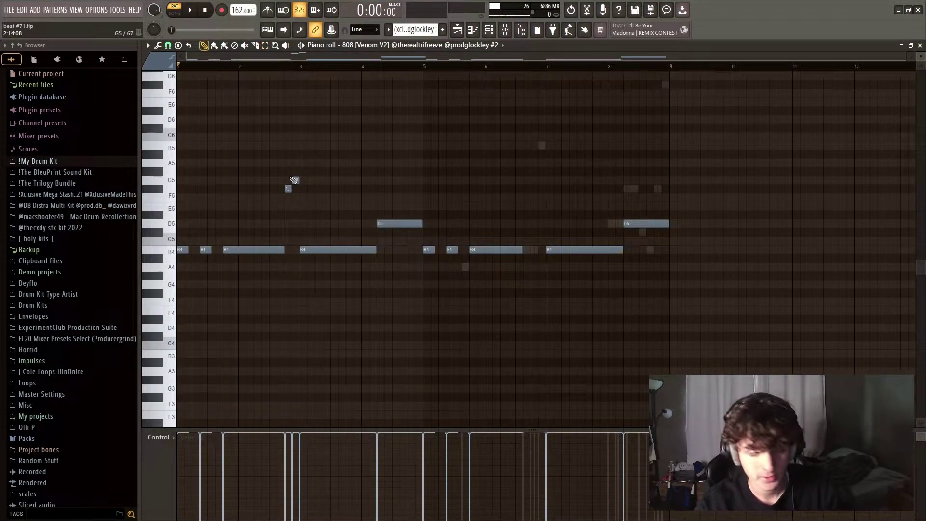
click(285, 65)
key(space)
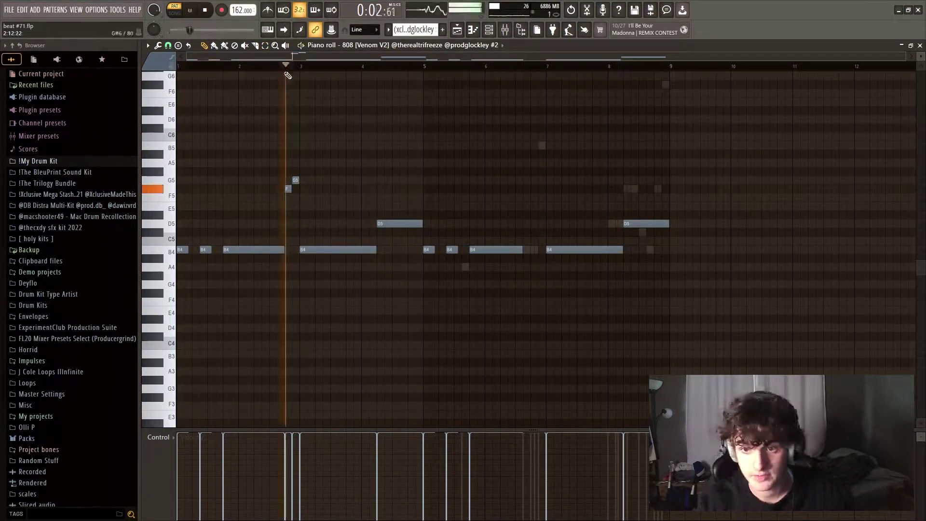
key(space)
click(260, 69)
key(space)
key(space)
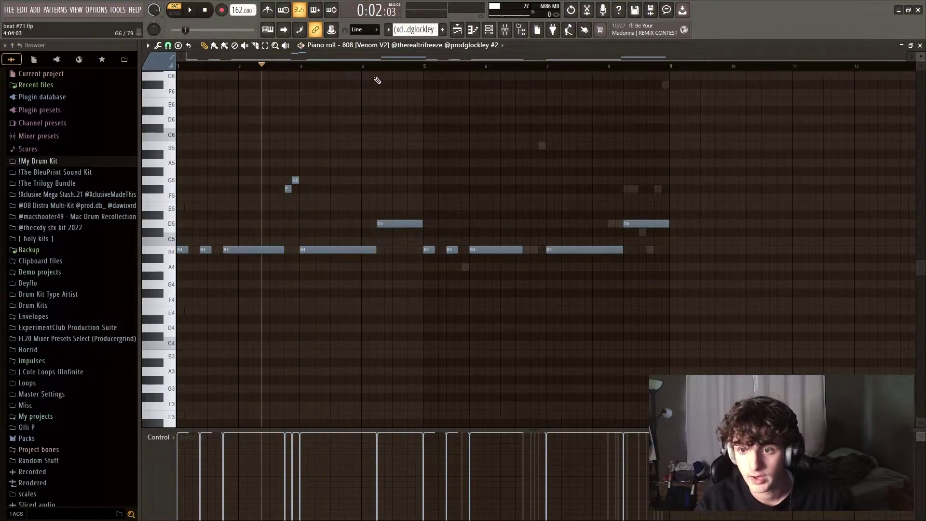
click(379, 66)
key(space)
key(space)
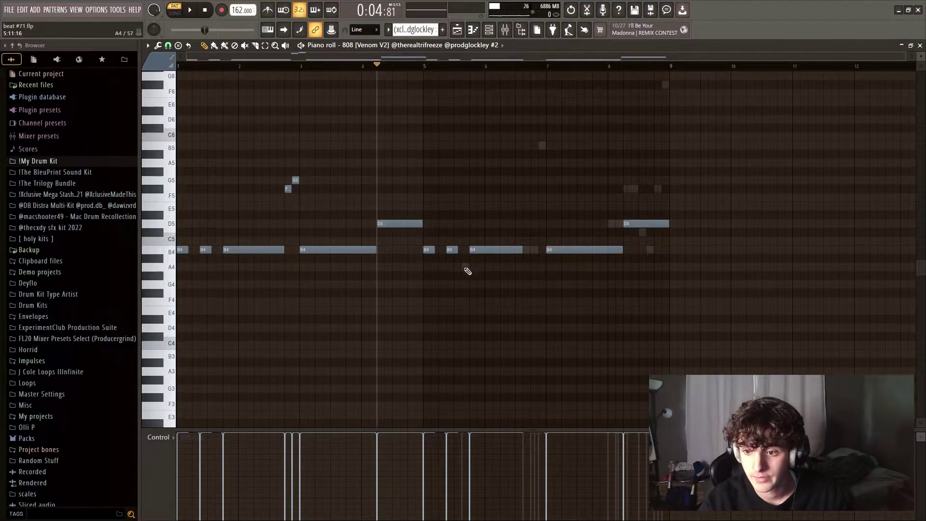
Step: Add short B4 notes around bars 6.6–6.8 and audition from bar 6.5
click(532, 251)
click(536, 250)
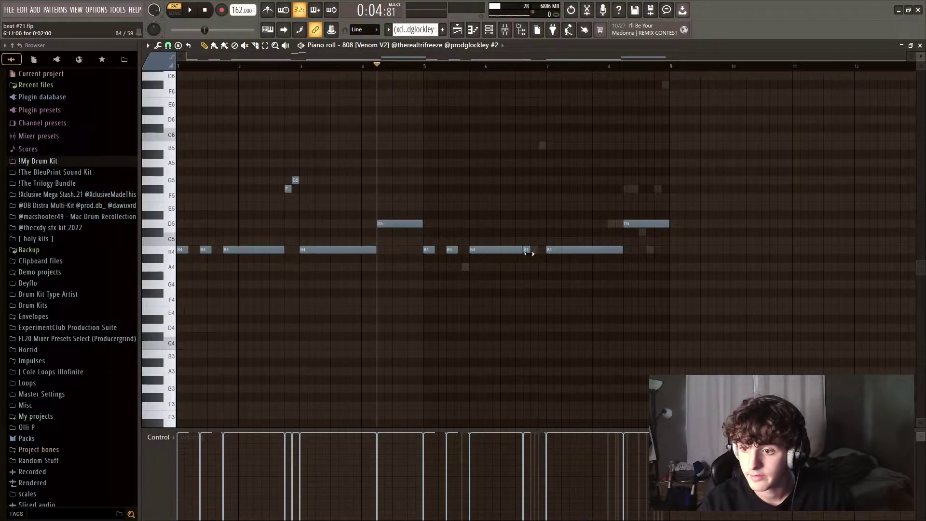
click(532, 250)
scroll(533, 242, up, 5)
click(478, 67)
key(space)
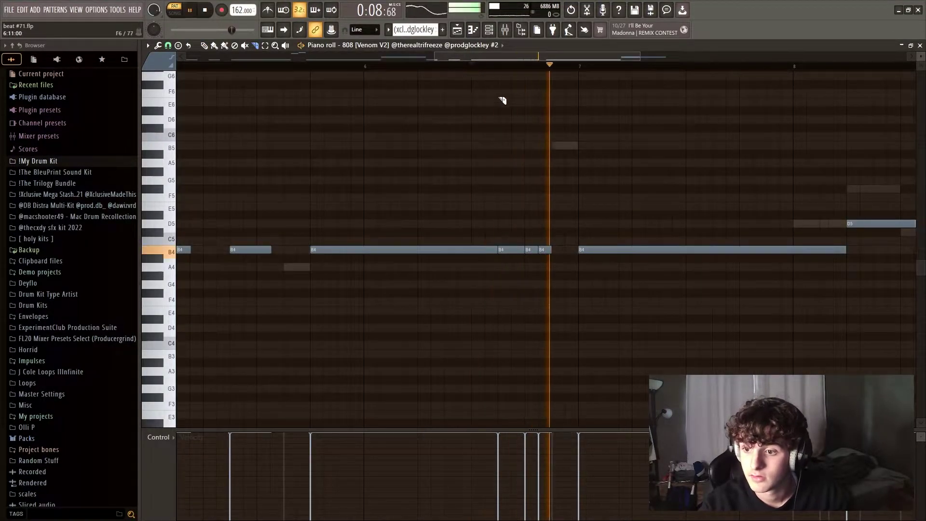
key(space)
scroll(498, 68, down, 4)
click(520, 249)
key(space)
key(space)
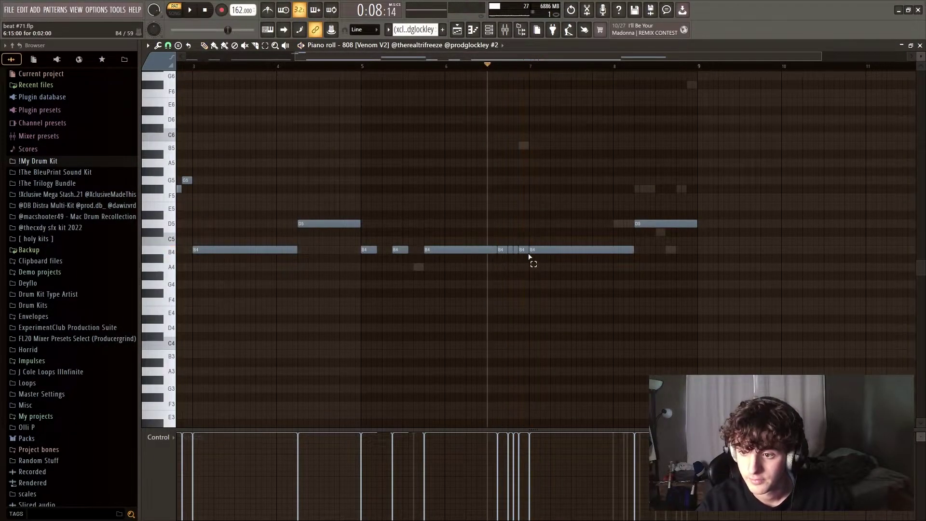
key(space)
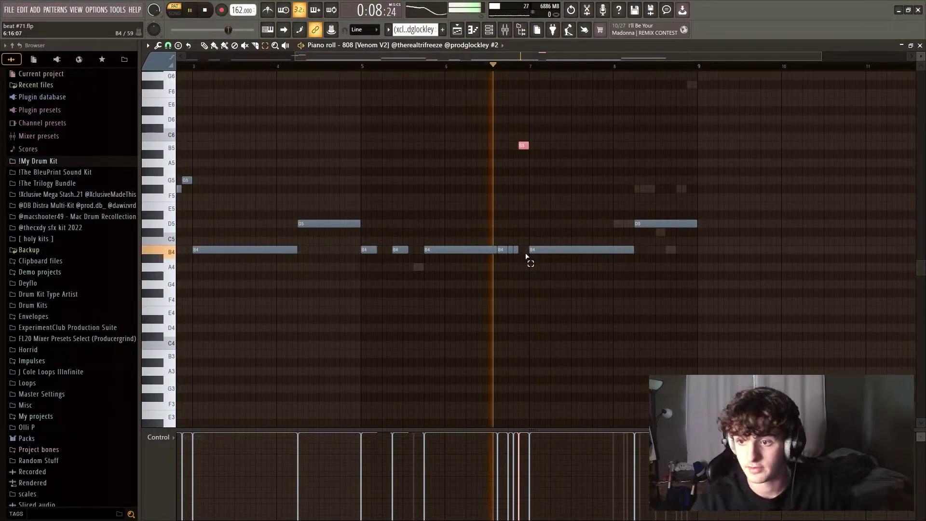
key(space)
Step: Trim the last B4 to end at bar 8, add a short C#5, and snap to 1/4 step
drag(631, 249, 613, 249)
click(614, 234)
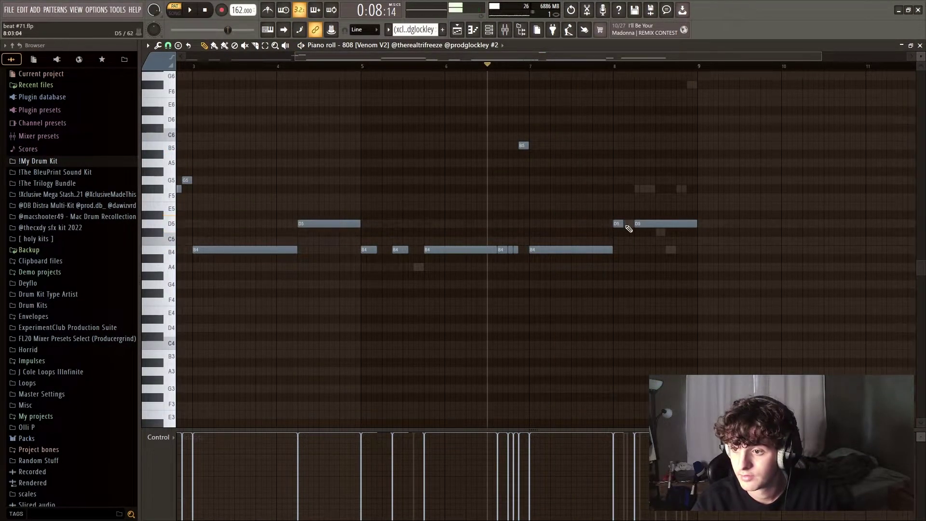
scroll(626, 77, up, 4)
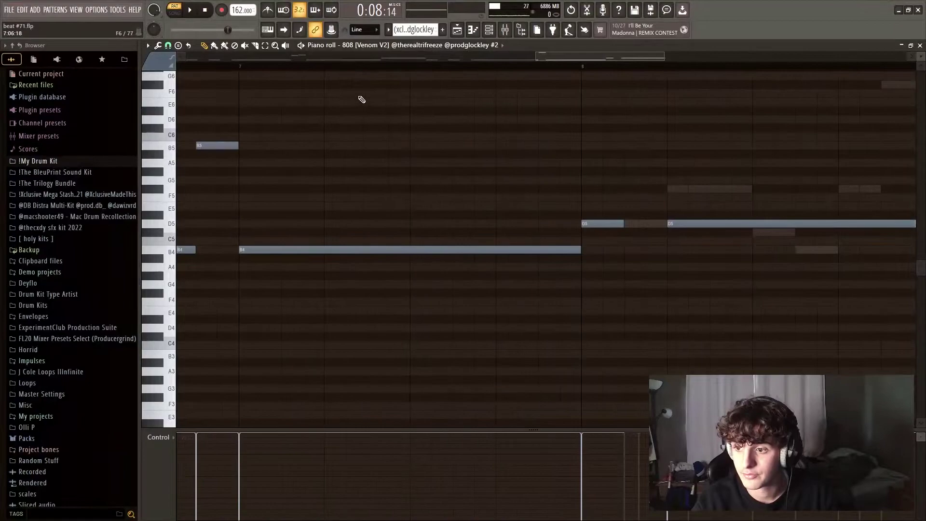
click(168, 46)
click(184, 109)
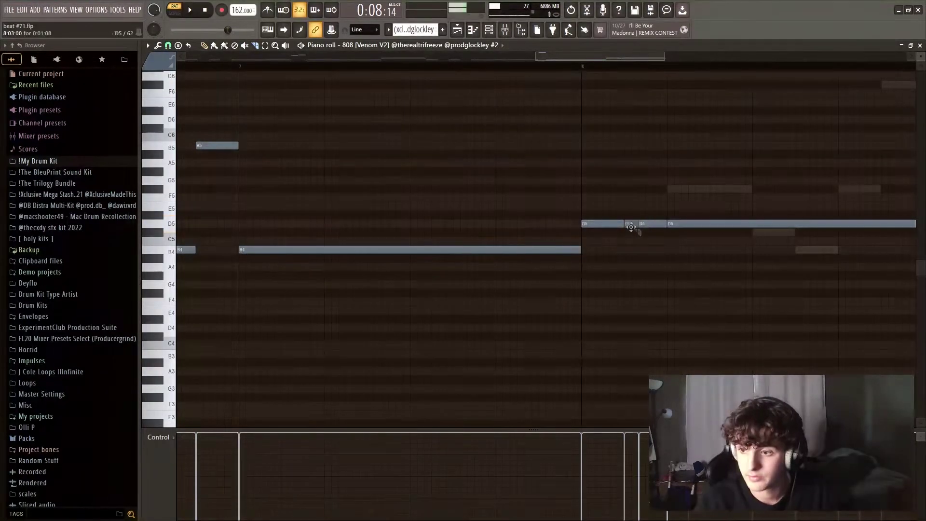
Step: Play from bar 8 and replace the last D5 note with a trimmed F#5 note
click(582, 66)
key(p)
scroll(588, 144, down, 3)
drag(634, 223, 637, 189)
scroll(651, 145, down, 1)
right_click(668, 162)
scroll(669, 159, up, 5)
click(467, 162)
click(505, 163)
drag(545, 162, 637, 163)
Step: Add C#5, B4 and F#6 notes in bar 8 and redraw a short F#5
click(657, 205)
click(744, 223)
scroll(665, 239, down, 5)
scroll(665, 239, up, 5)
click(530, 241)
key(c)
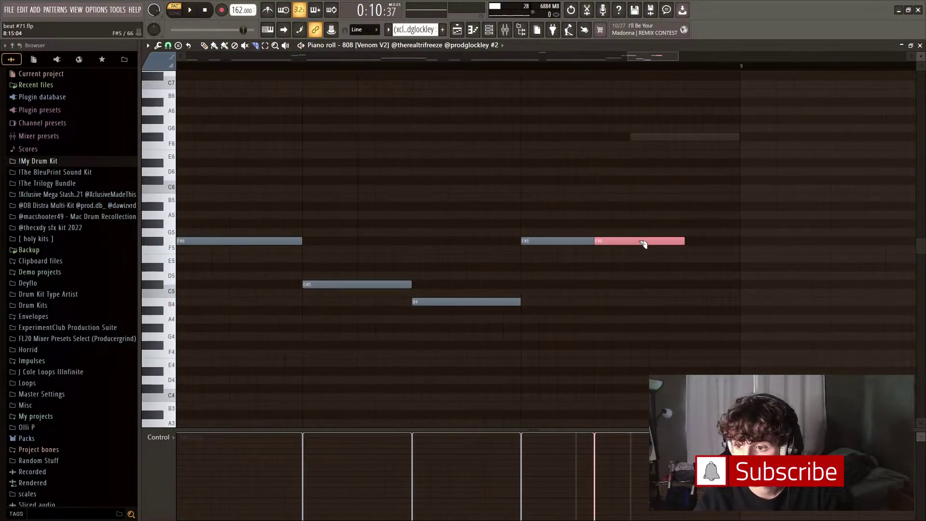
drag(684, 241, 631, 241)
scroll(537, 73, down, 5)
click(569, 137)
key(space)
key(space)
right_click(555, 241)
click(549, 240)
key(space)
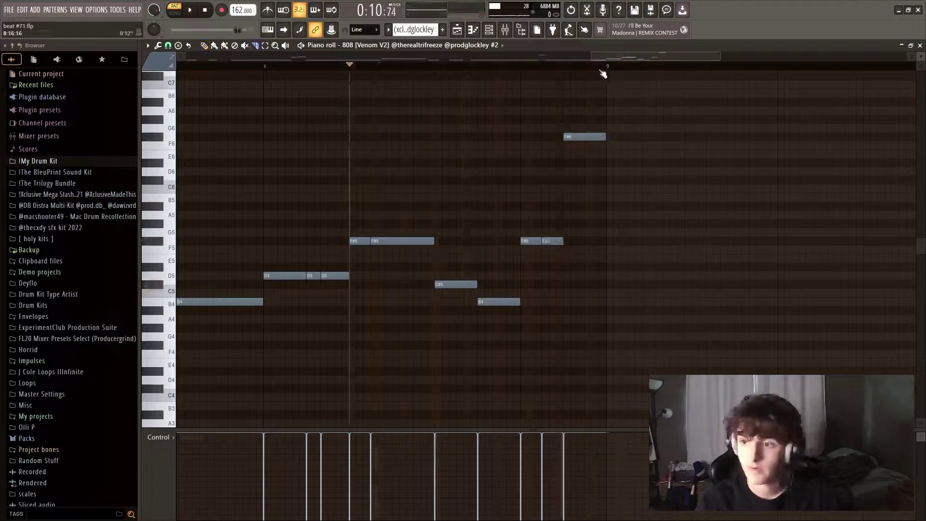
Step: Add a short A4 note near bar 5, audition it from bar 5, and check Track 9's options
scroll(600, 69, down, 3)
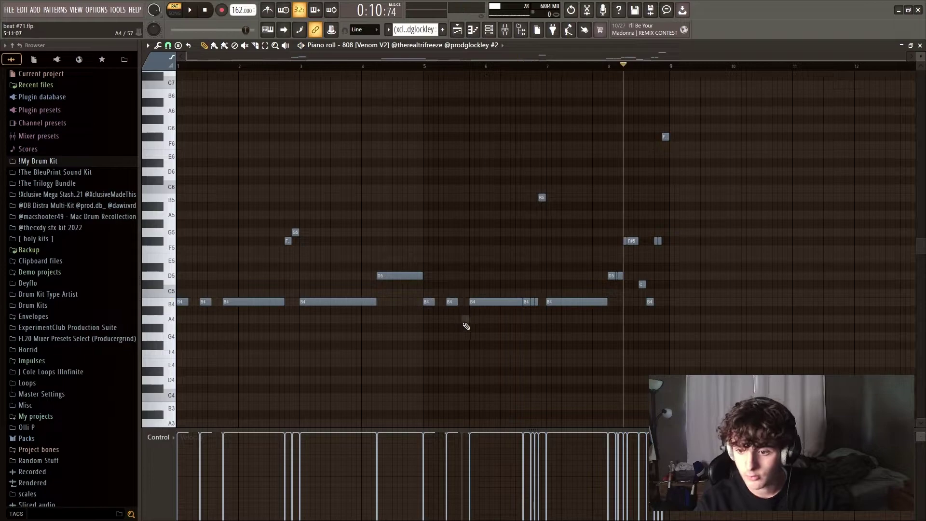
click(463, 319)
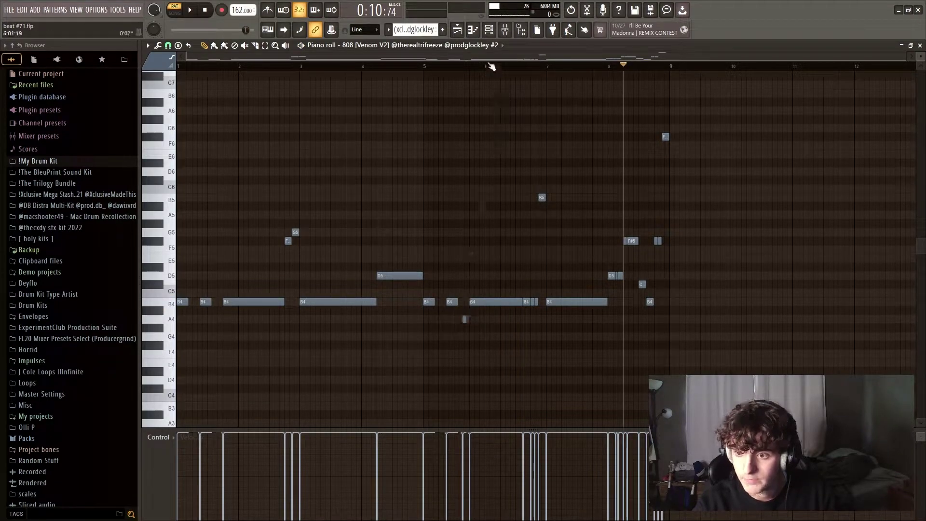
scroll(488, 66, up, 8)
scroll(487, 291, up, 3)
scroll(491, 294, down, 5)
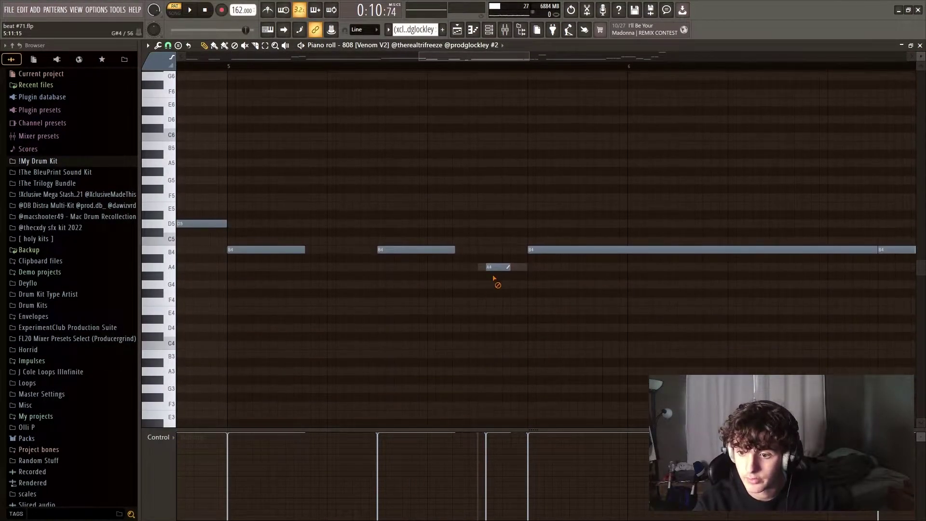
right_click(487, 266)
click(513, 267)
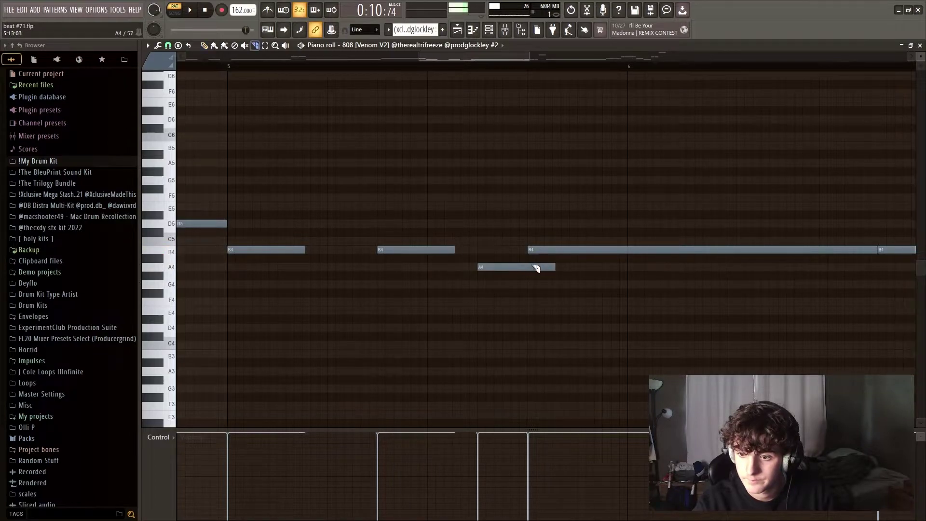
right_click(540, 268)
key(space)
scroll(455, 66, down, 5)
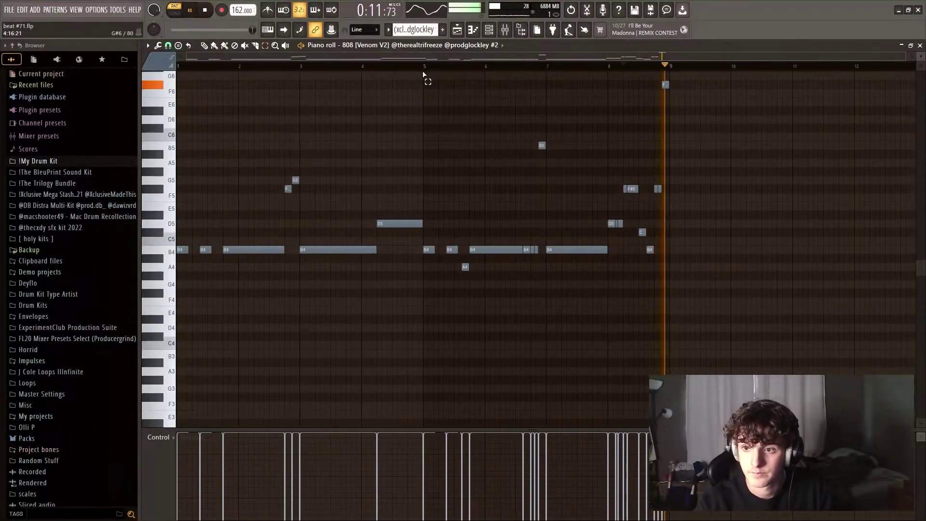
click(422, 65)
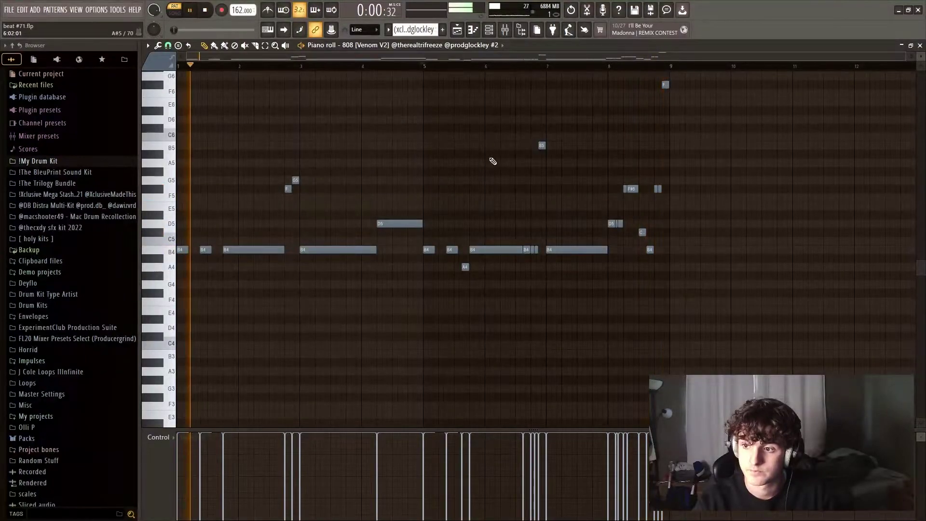
right_click(253, 307)
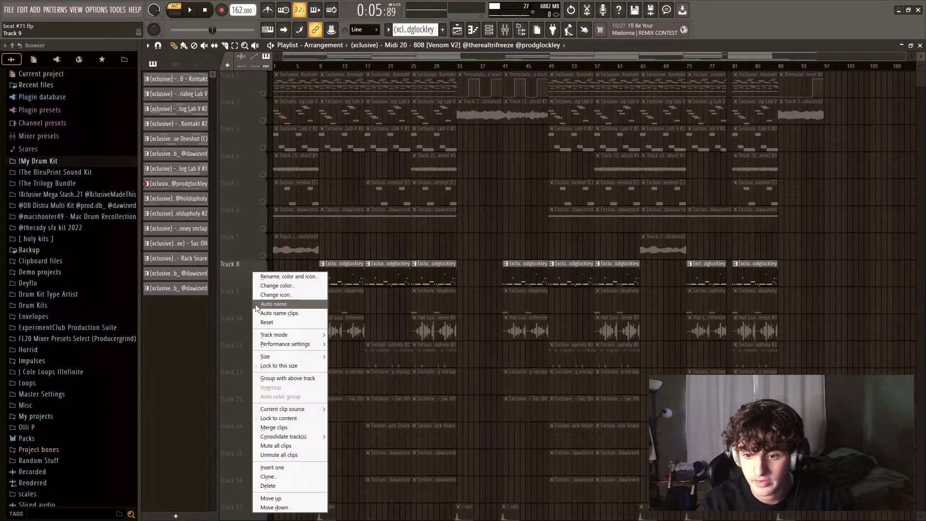
click(251, 309)
Step: Solo Track 9, preview the basic pattern in the piano roll, and set snap to 1/4 step
right_click(263, 310)
double_click(340, 299)
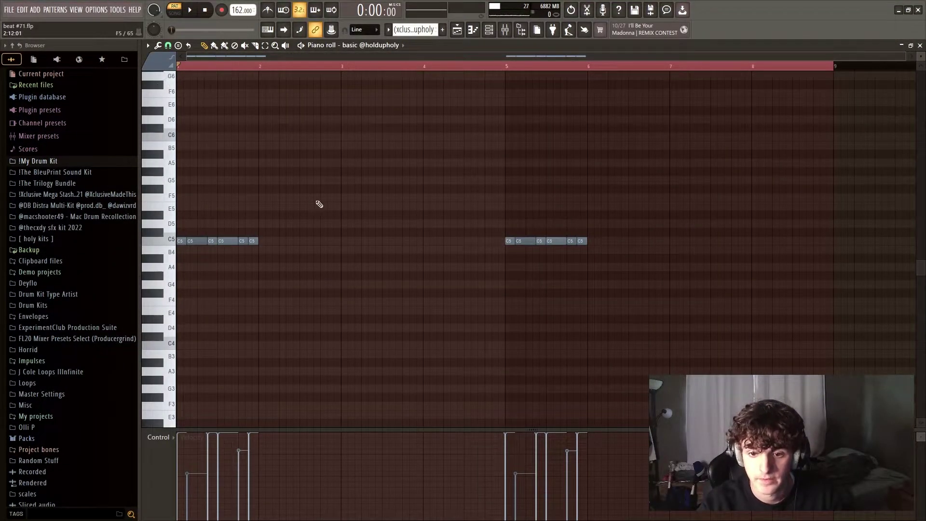
key(space)
key(space)
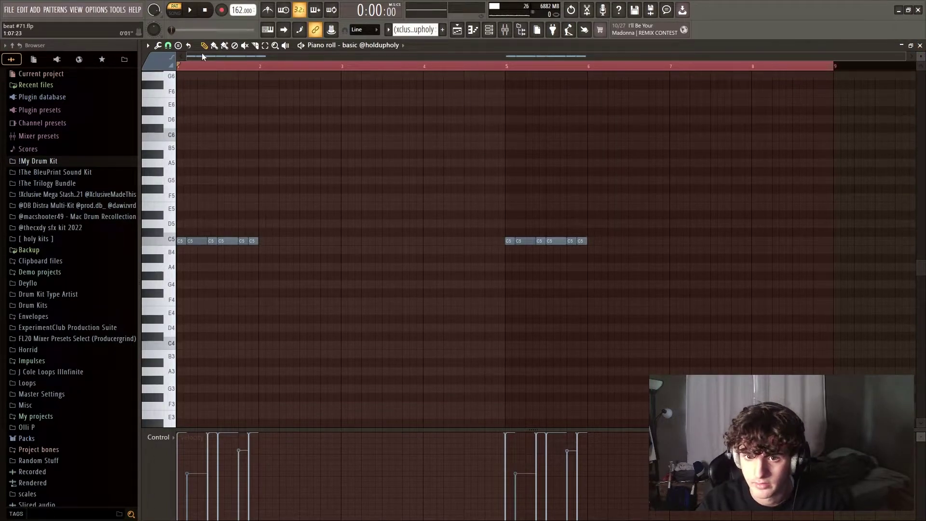
click(167, 45)
click(183, 109)
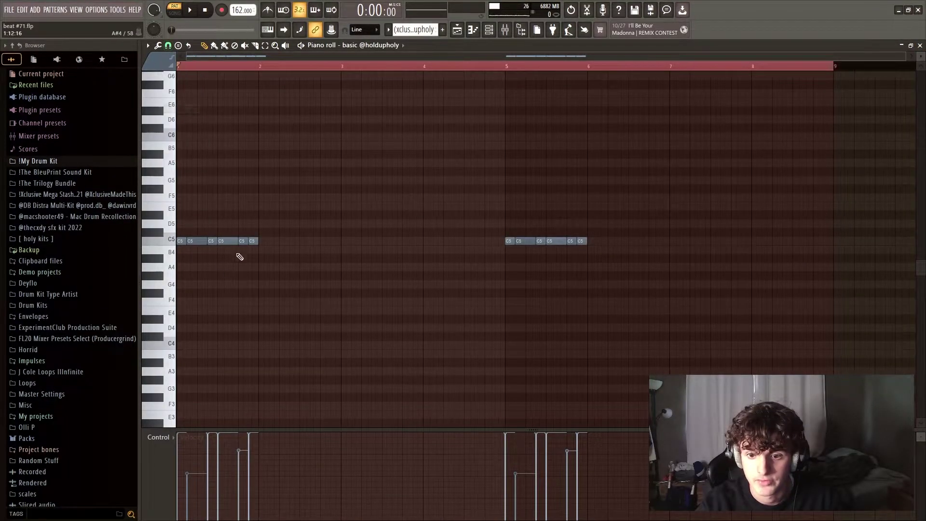
Step: Close the piano roll, then inspect Track 10's Hat Loop channel settings and close them
click(920, 46)
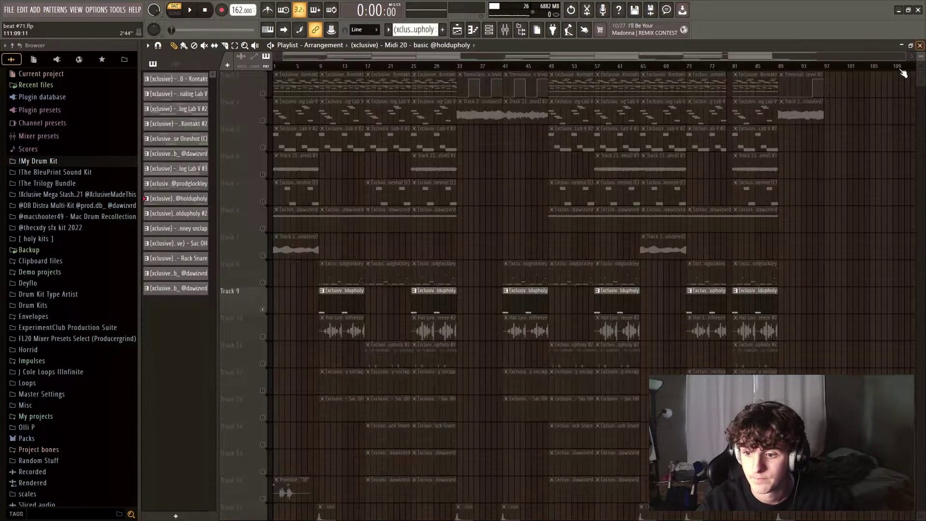
click(325, 340)
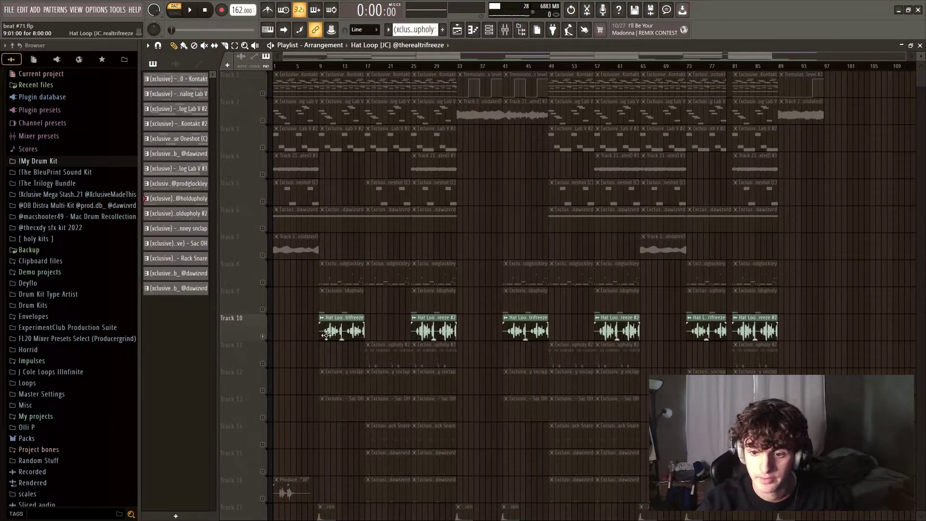
double_click(326, 335)
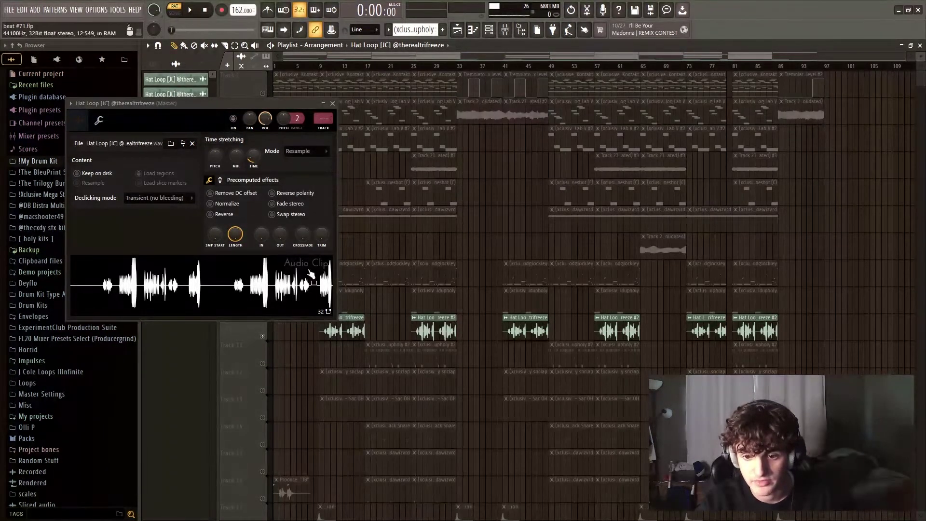
click(332, 103)
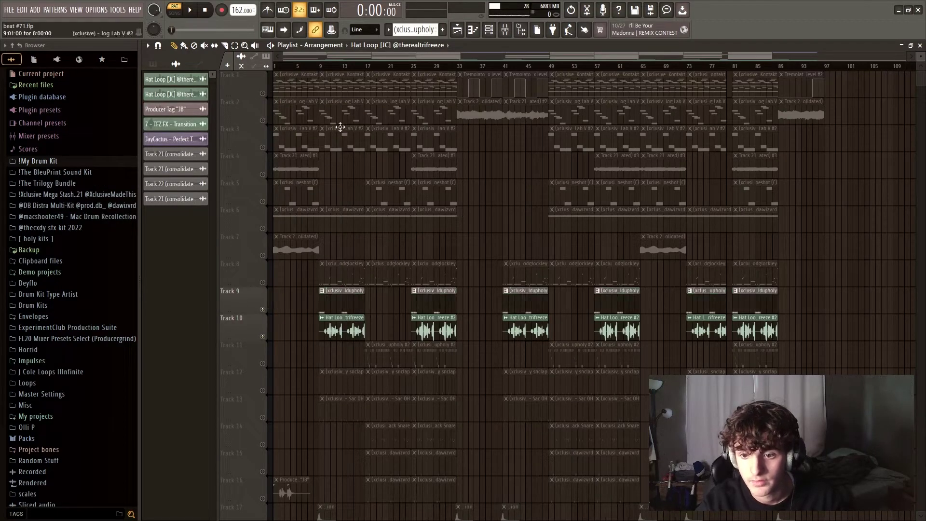
Step: Play the whole song arrangement, then set playback to start at bar 25
click(321, 68)
key(space)
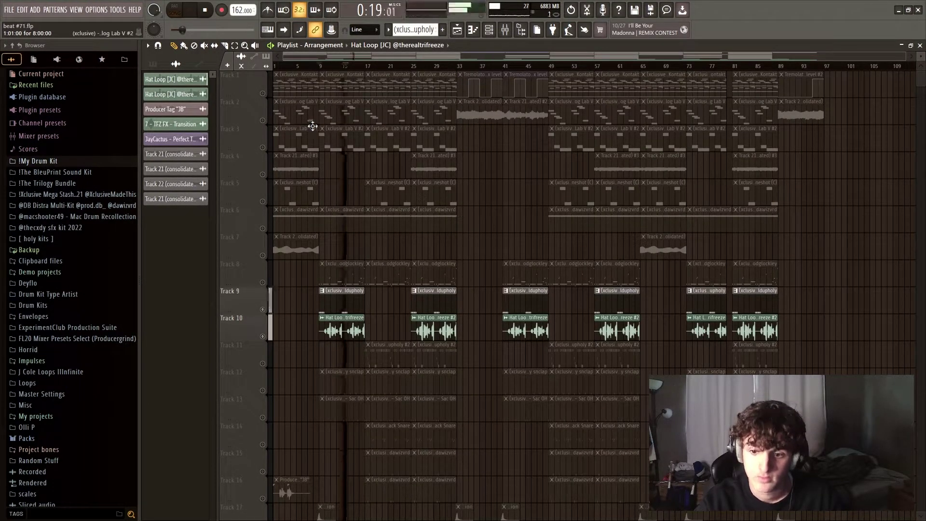
key(space)
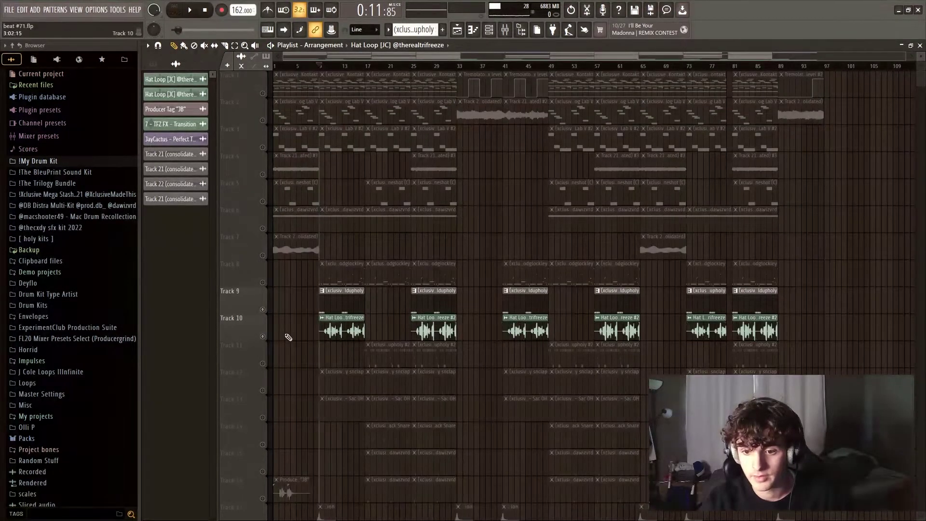
click(414, 75)
click(412, 66)
Step: Solo Track 10 and listen to its hat loop alone
scroll(431, 299, down, 3)
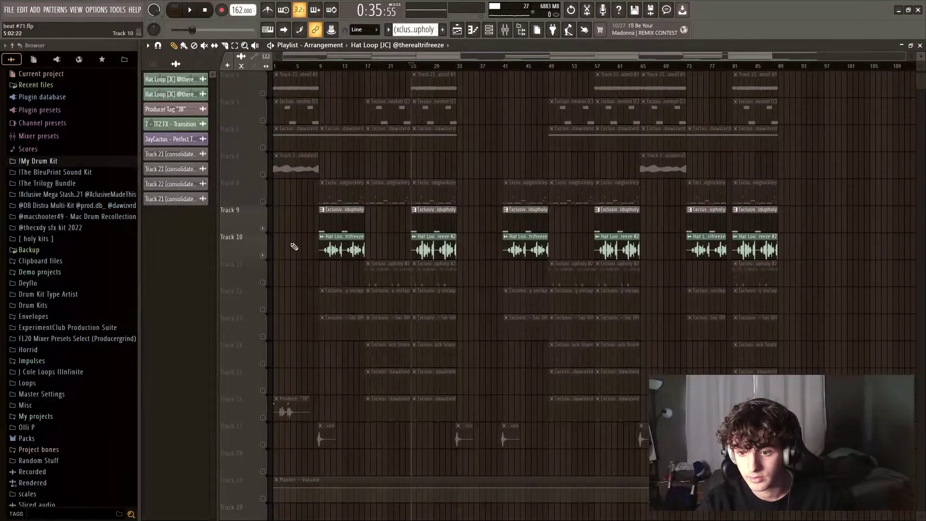
ctrl+click(263, 255)
key(space)
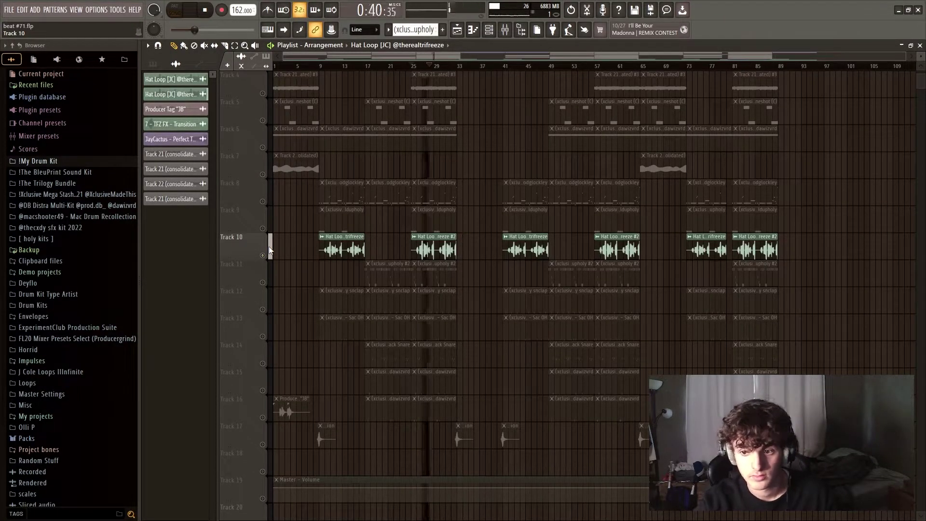
key(space)
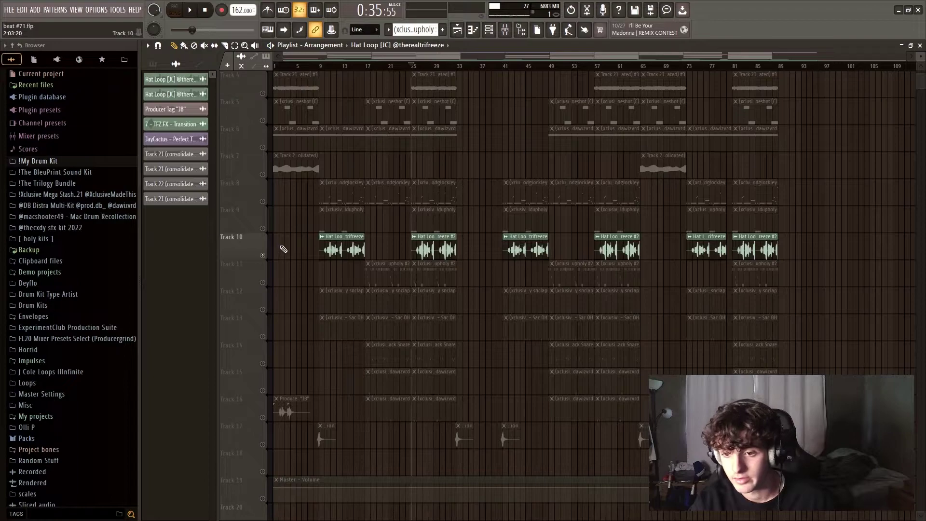
Step: Unsolo Track 10, solo Track 11, and move the song position to bar 17
right_click(264, 255)
right_click(263, 282)
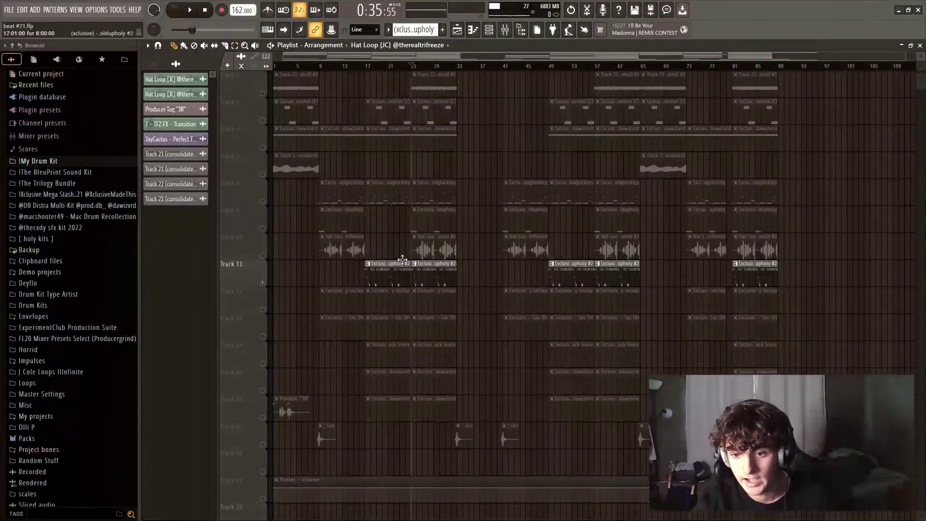
click(366, 64)
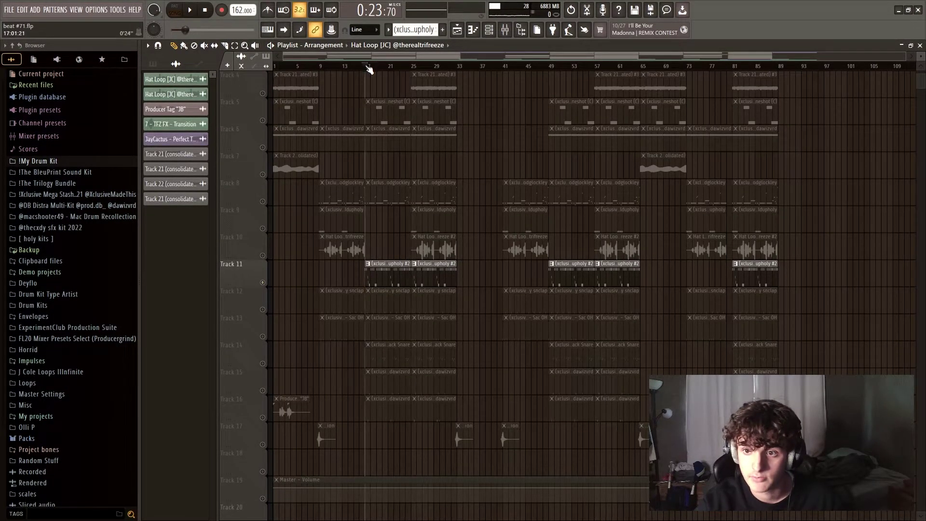
Step: Open the holdupholy #2 pattern in the piano roll and play it through
double_click(385, 263)
key(space)
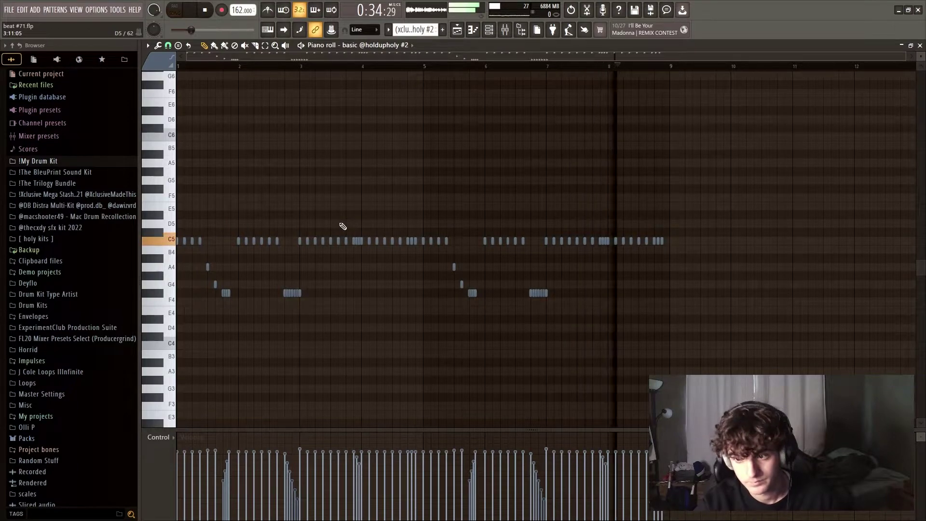
key(space)
scroll(194, 76, up, 1)
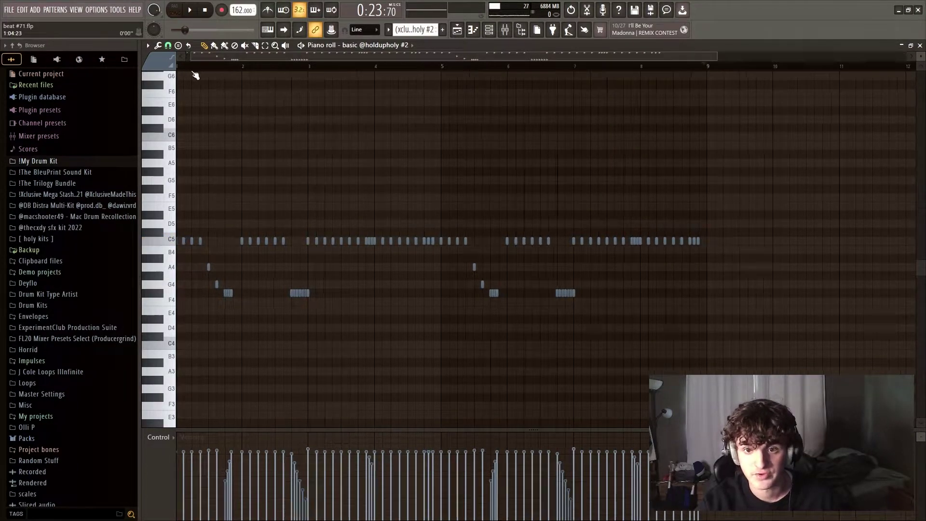
scroll(193, 74, up, 4)
Step: Change the note snap value and draw an F#4 note in the melody
click(168, 46)
click(177, 101)
click(260, 345)
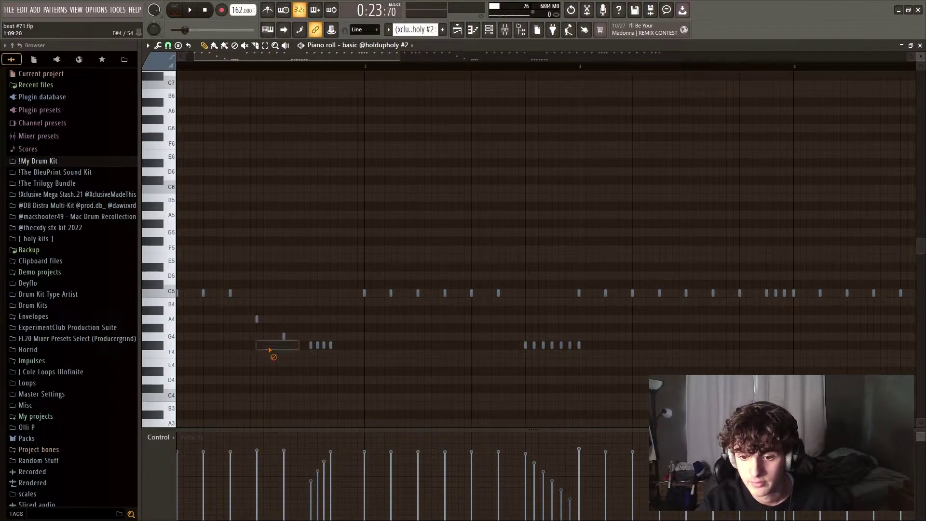
scroll(500, 76, down, 4)
scroll(499, 69, down, 3)
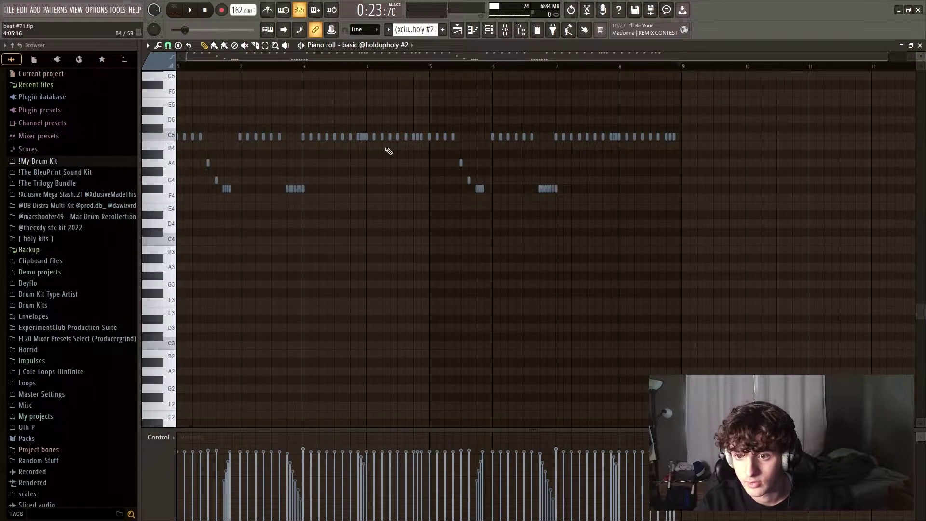
Step: Draw a G4 note after bar 4 and chop it into a roll of short notes
drag(390, 133, 391, 182)
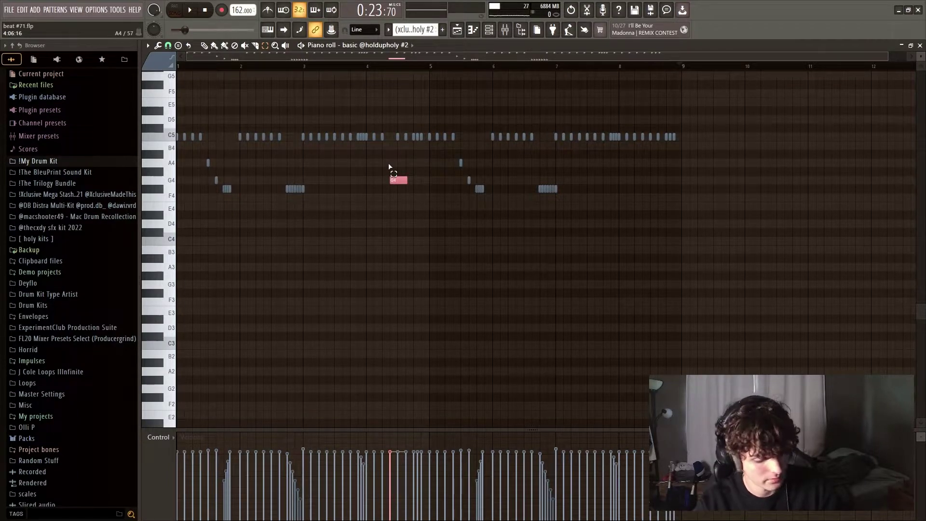
key(ctrl+u)
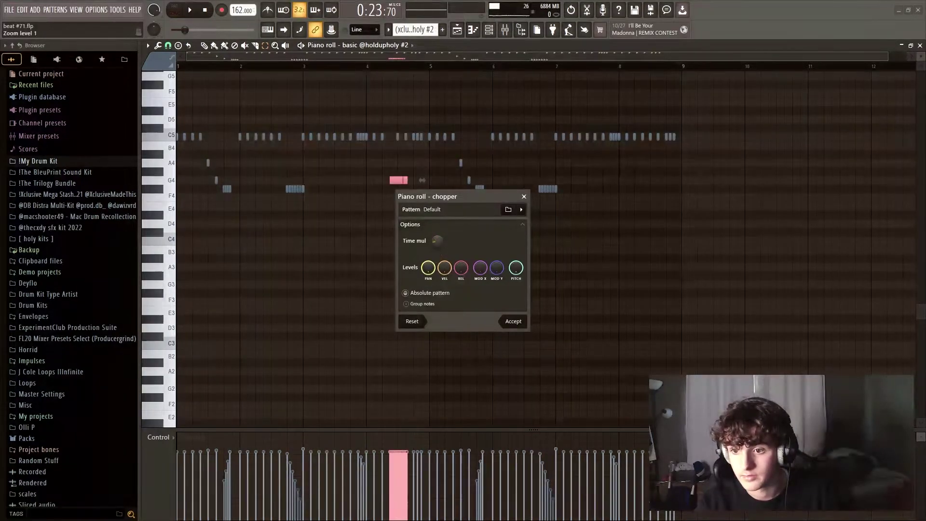
click(480, 275)
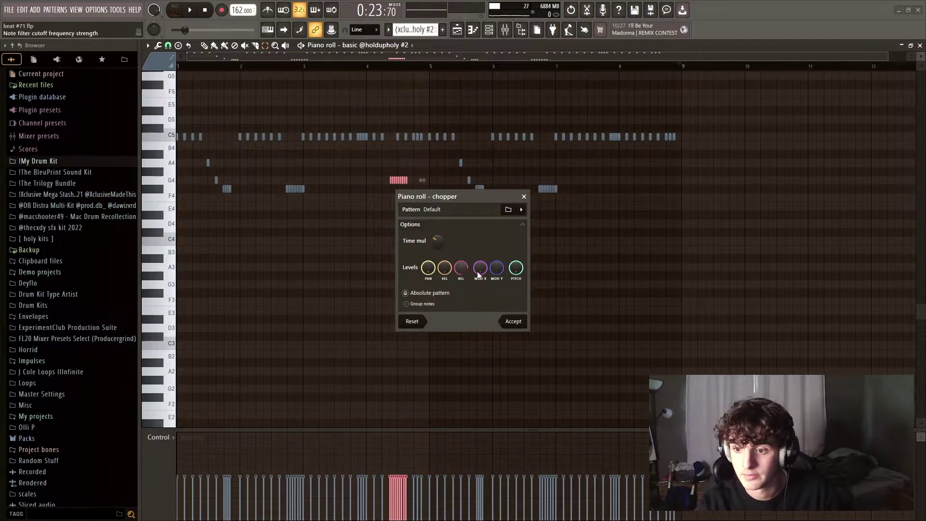
click(512, 322)
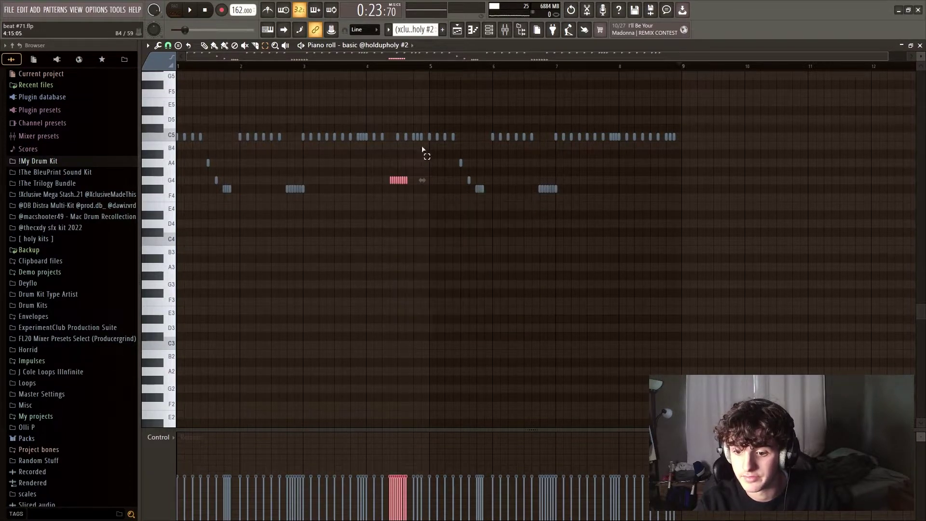
Step: Play the roll, discard the chopped G4 notes, close the piano roll and solo Track 12
click(386, 69)
key(space)
key(space)
key(ctrl+x)
key(ctrl+z)
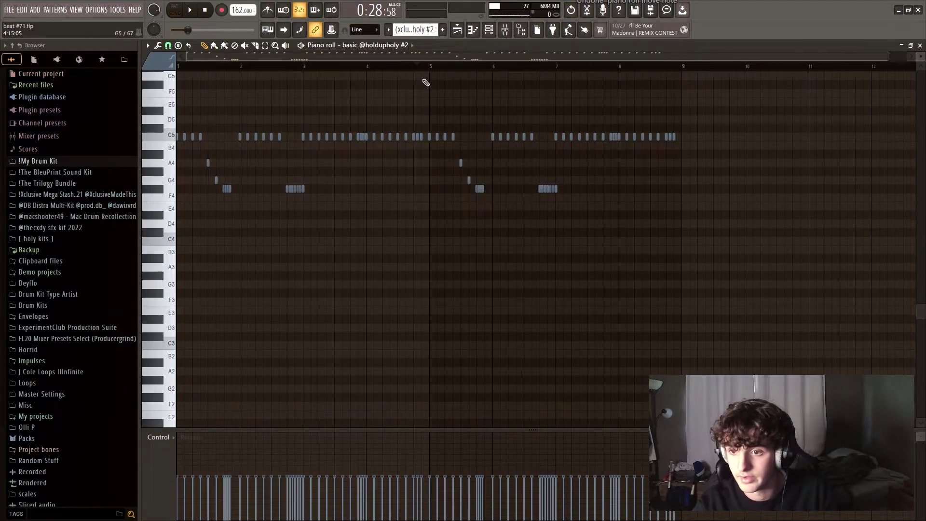
click(920, 45)
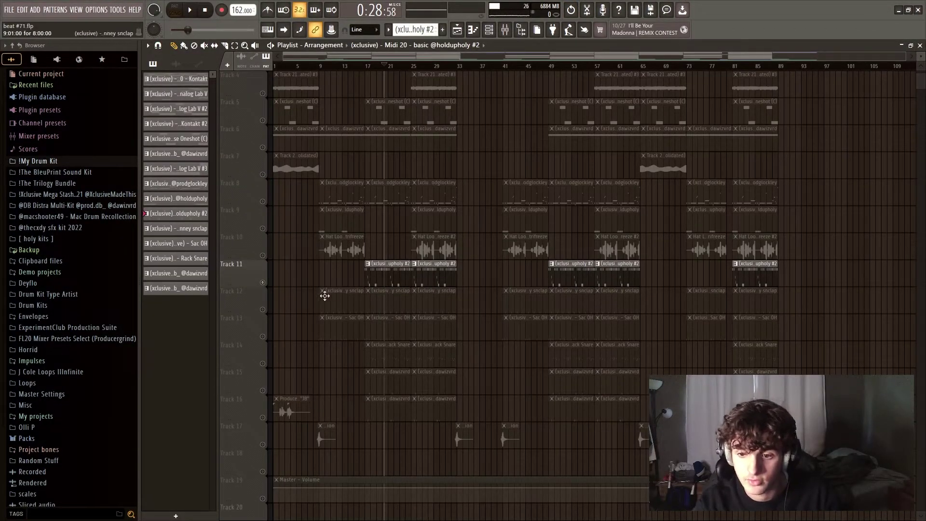
right_click(262, 309)
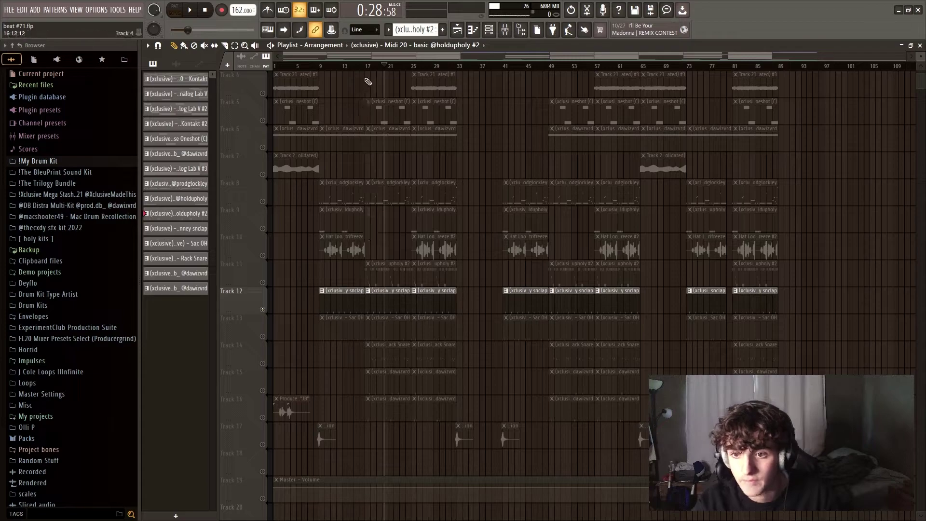
Step: Move to bar 17 and review the henney snclap pattern's notes in the piano roll
click(368, 80)
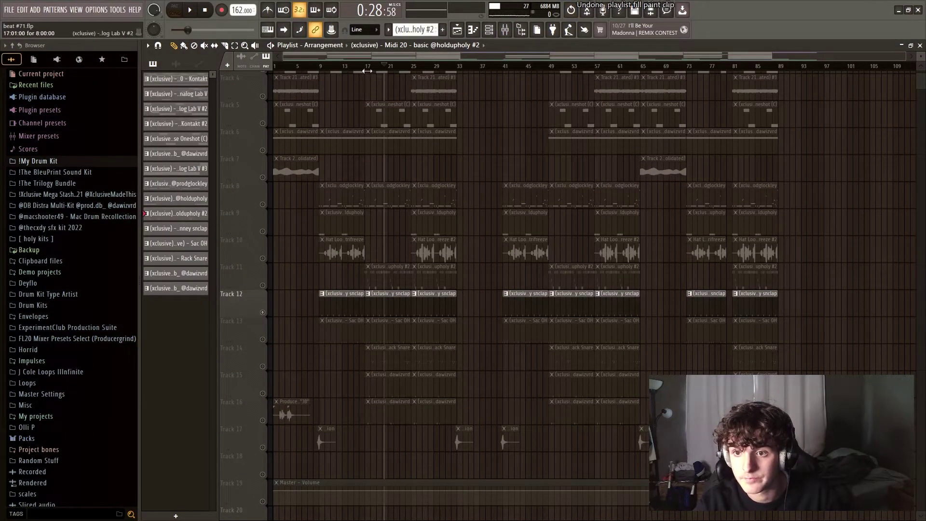
click(368, 68)
double_click(405, 314)
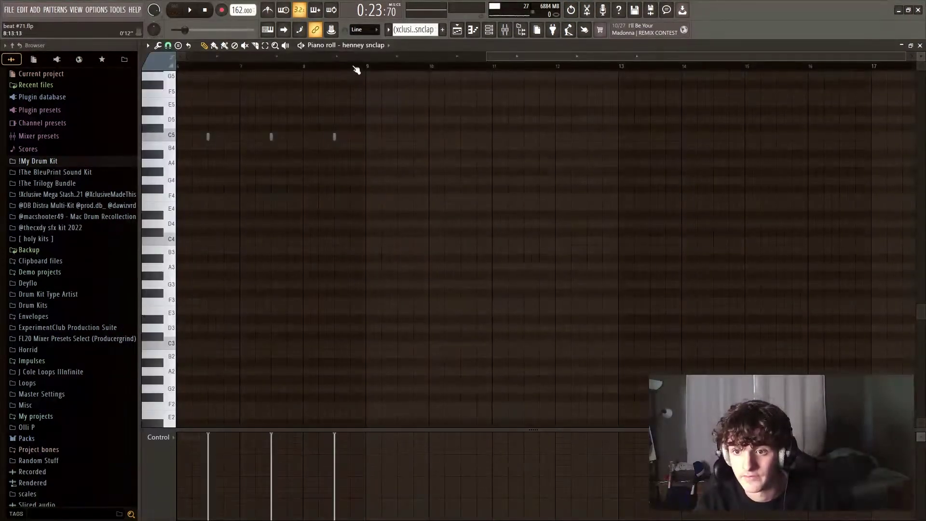
key(space)
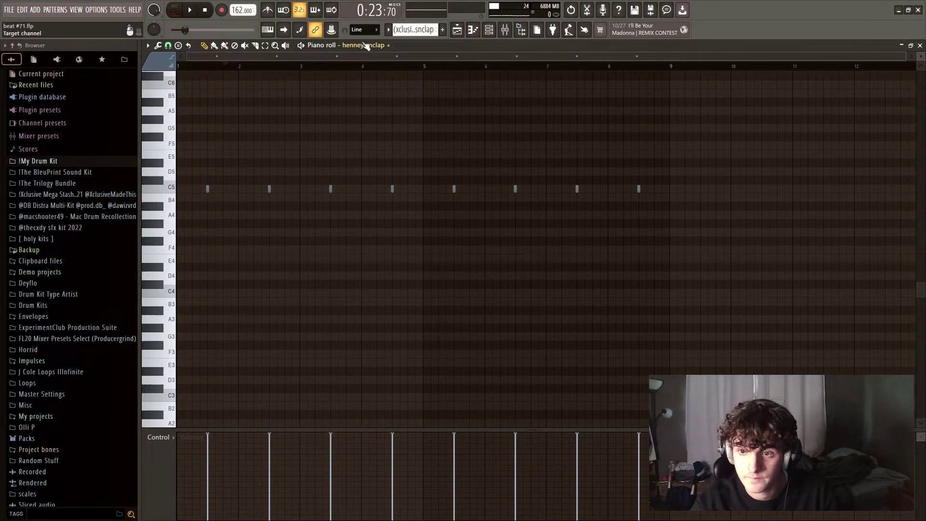
click(920, 46)
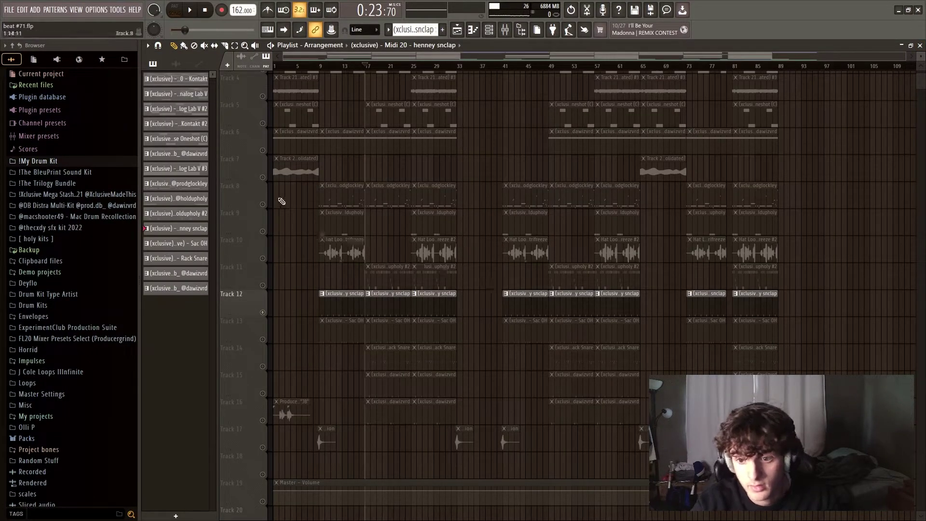
Step: Toggle Track 8's solo, then solo Track 11 and listen before stopping
right_click(262, 204)
right_click(263, 204)
right_click(263, 204)
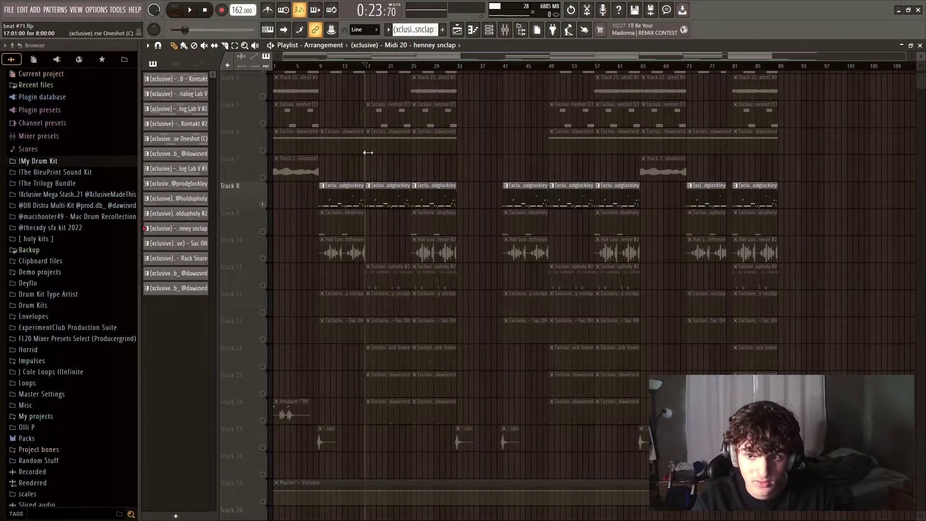
right_click(263, 286)
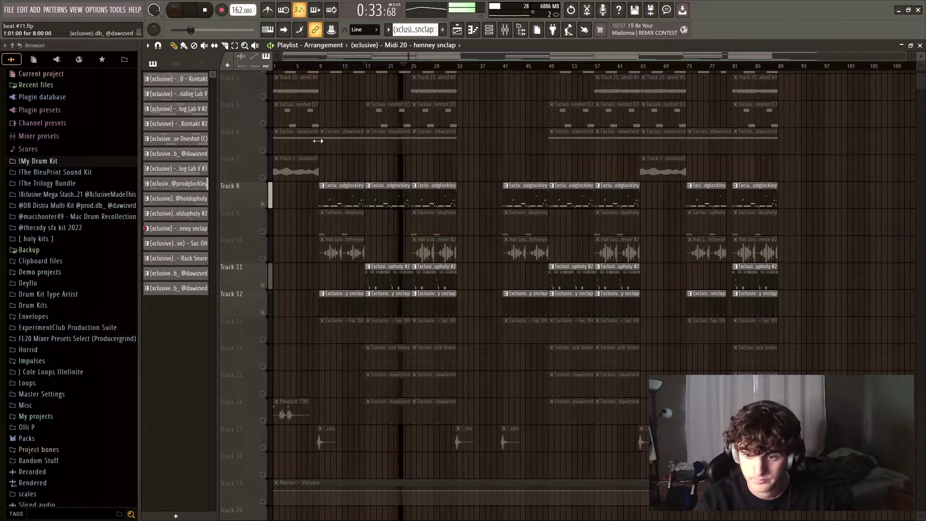
key(space)
Step: Solo Track 13, open the Sac OH pattern, and audition it alongside Tracks 14 and 8
right_click(262, 339)
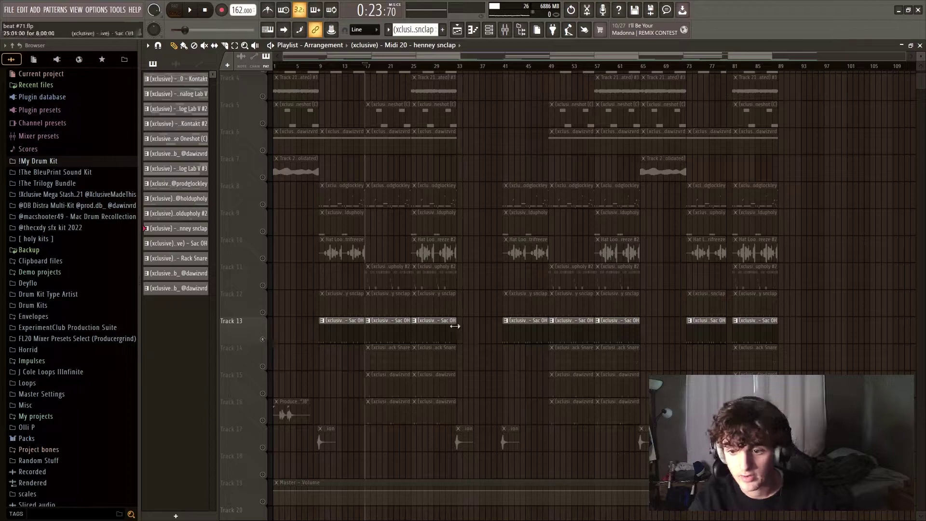
double_click(388, 320)
key(space)
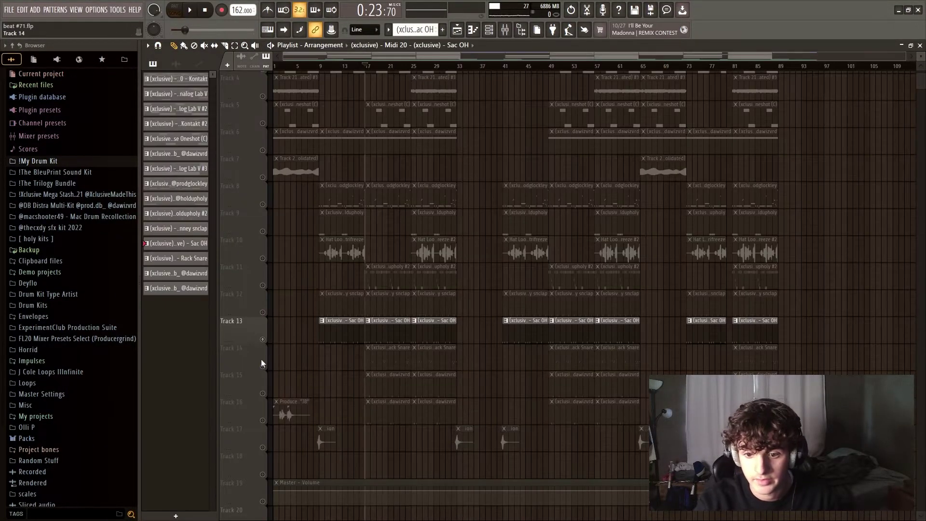
click(262, 365)
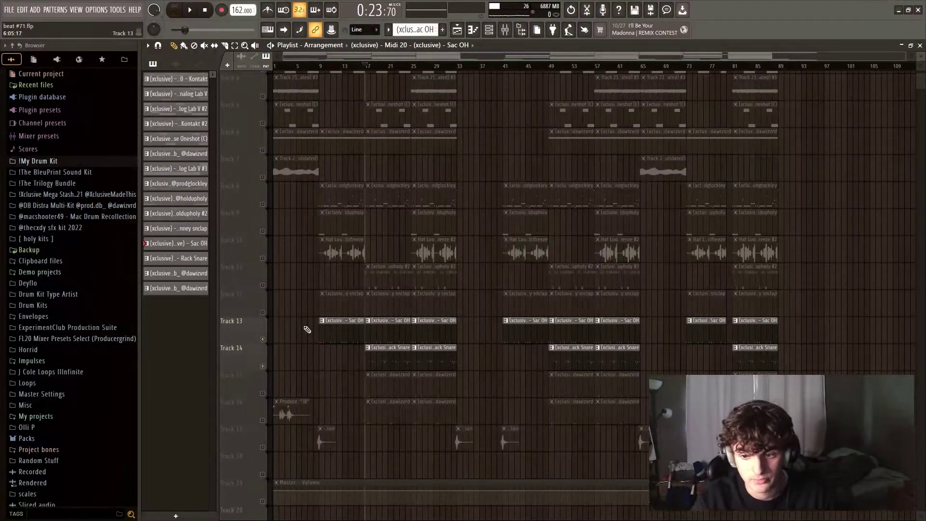
click(262, 366)
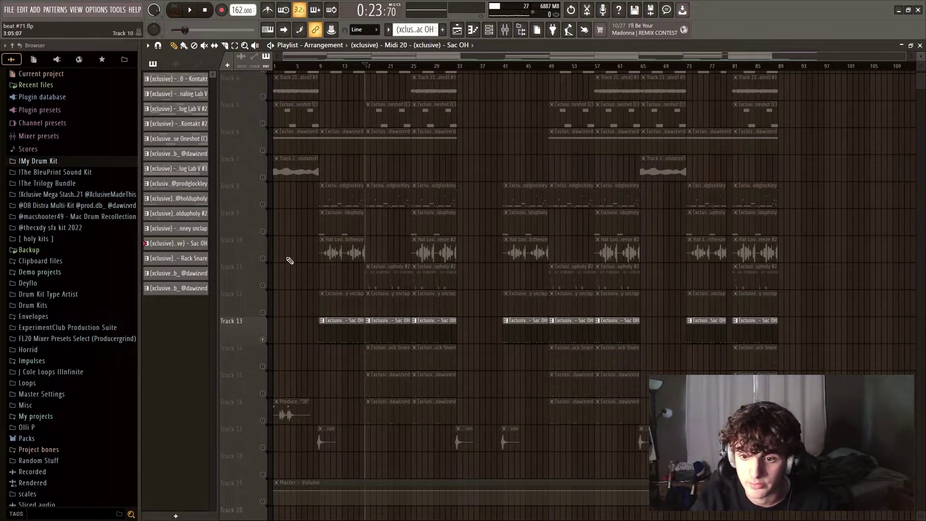
click(263, 204)
key(space)
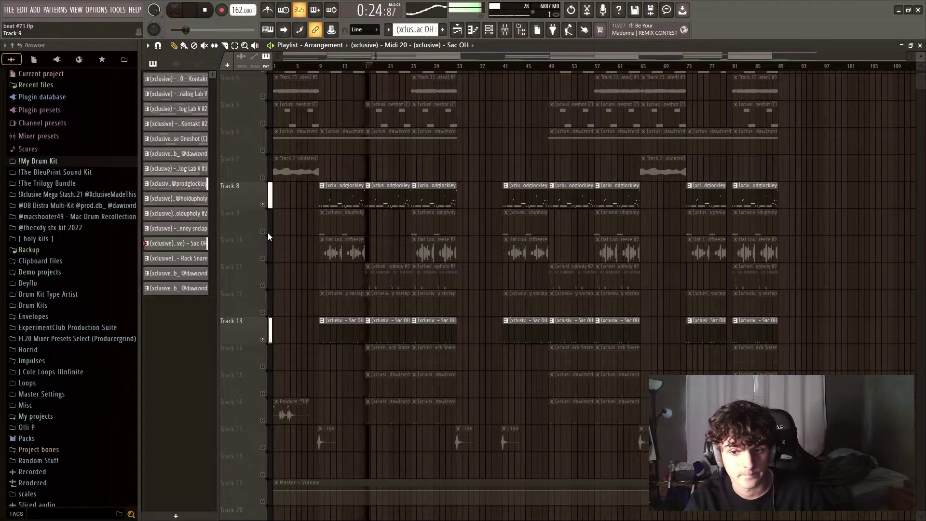
key(space)
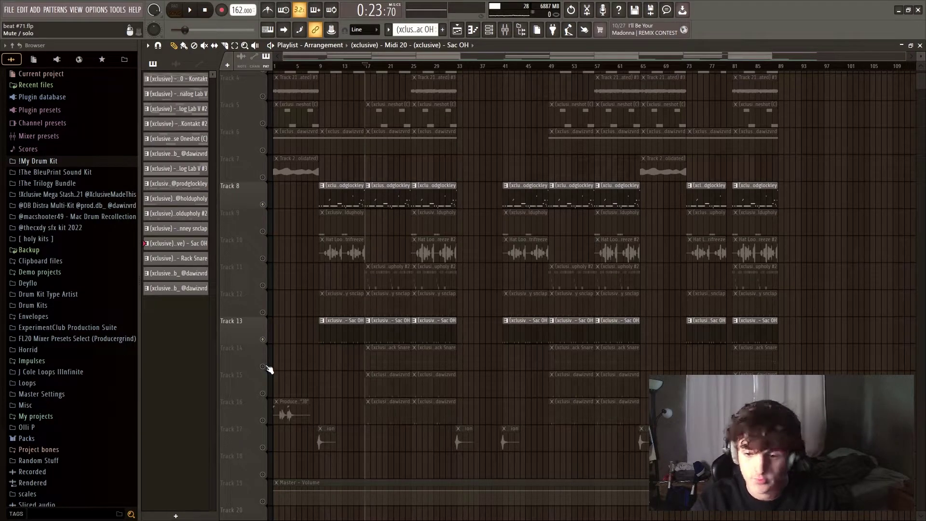
Step: Solo Track 14, play through the Rack Snare pattern, then replay the arrangement
right_click(262, 366)
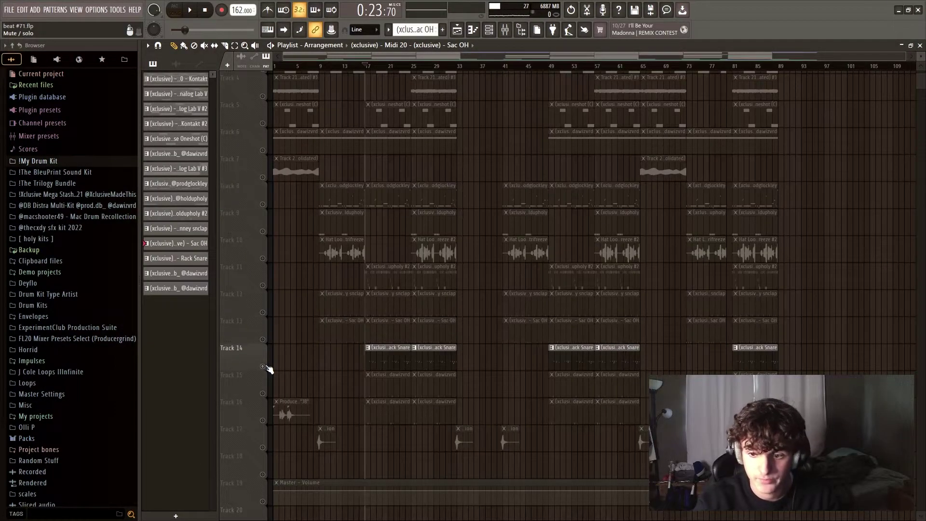
double_click(376, 348)
key(space)
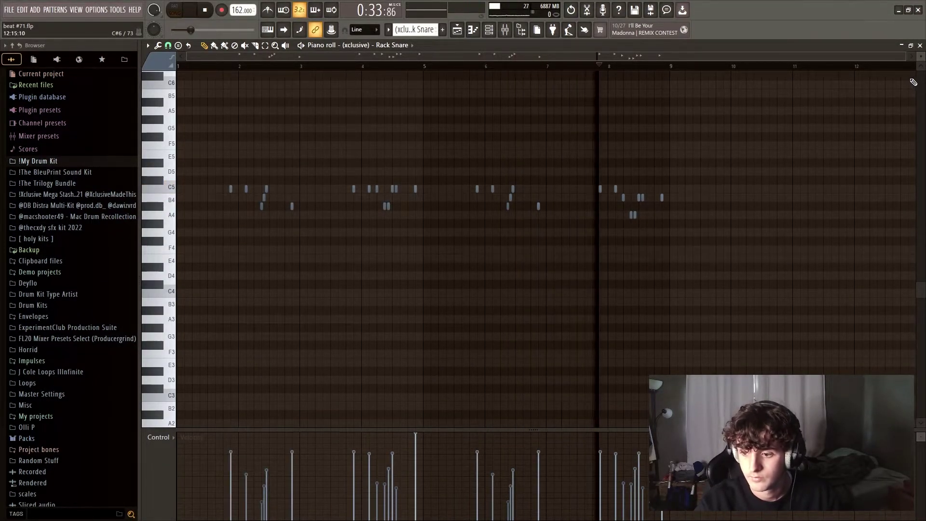
key(space)
key(F5)
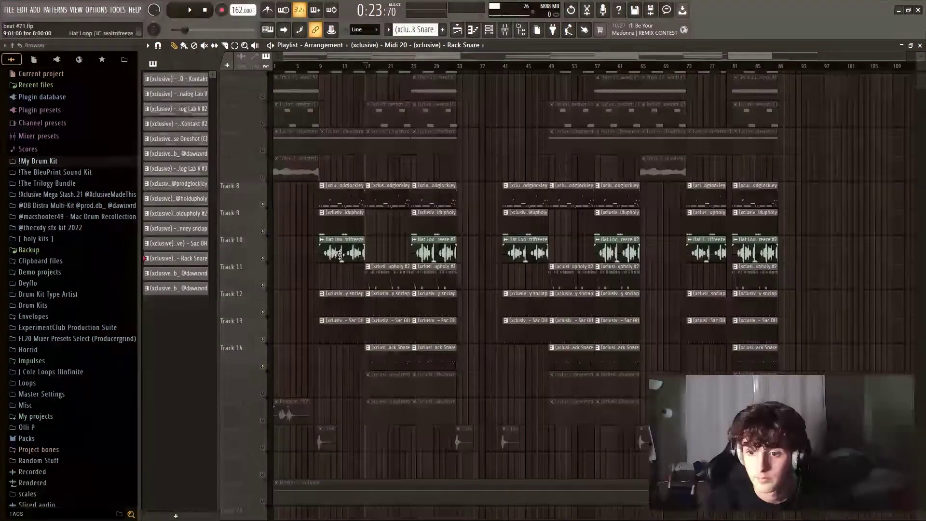
key(space)
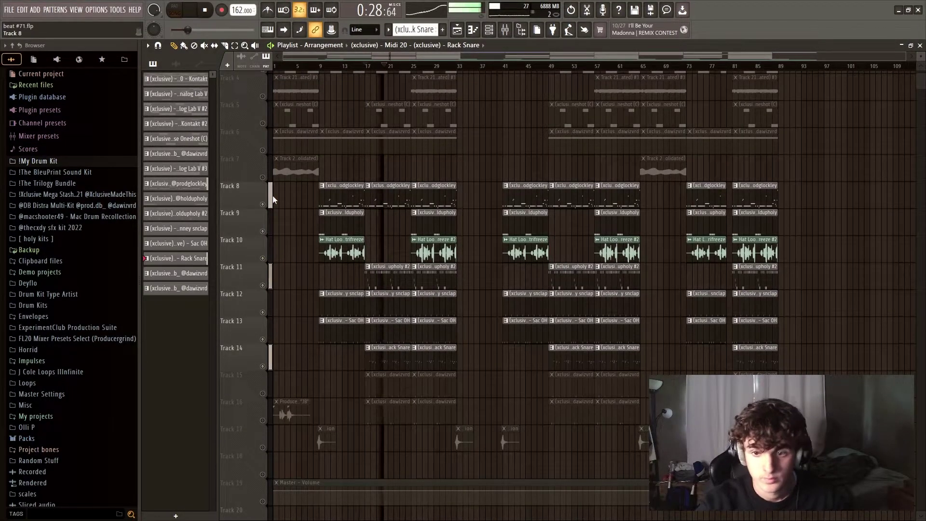
key(space)
Step: Solo Track 15 and review the Dynamyte HH pattern in the piano roll
right_click(264, 393)
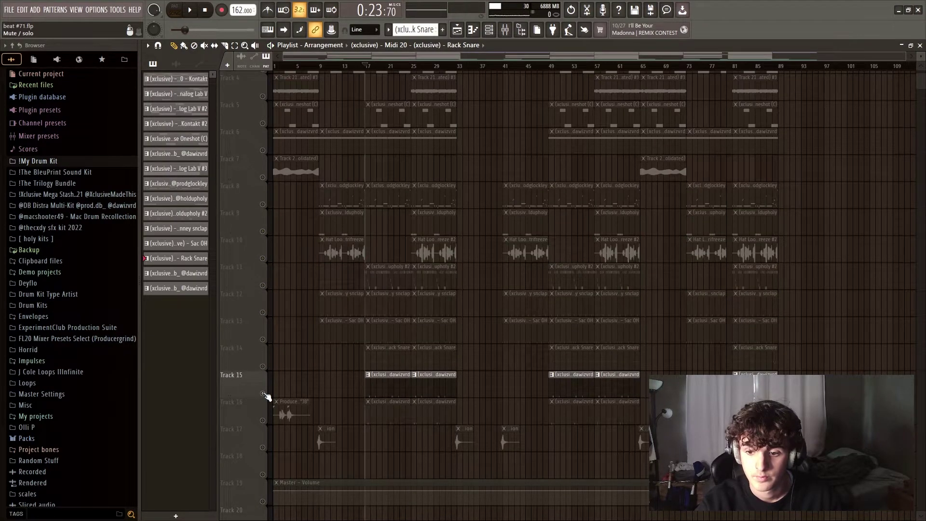
double_click(376, 382)
scroll(274, 83, down, 4)
scroll(289, 214, up, 6)
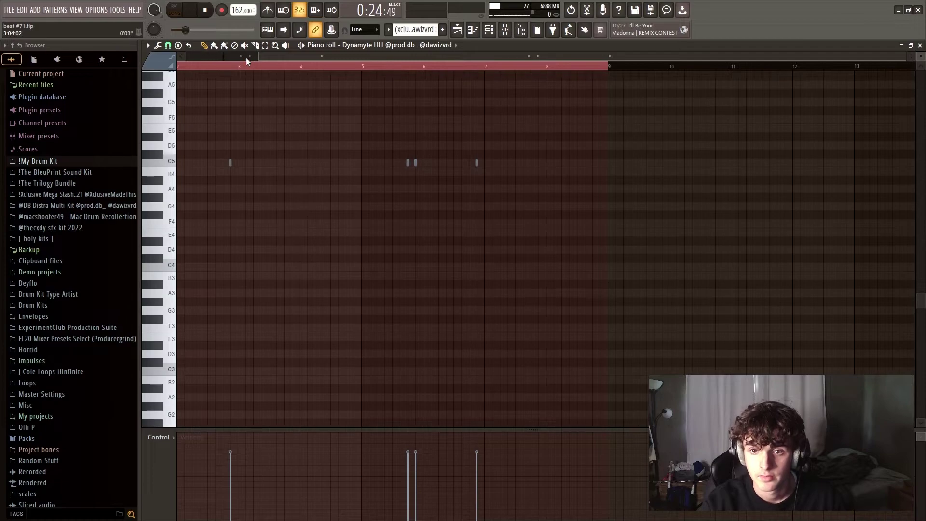
scroll(246, 62, down, 2)
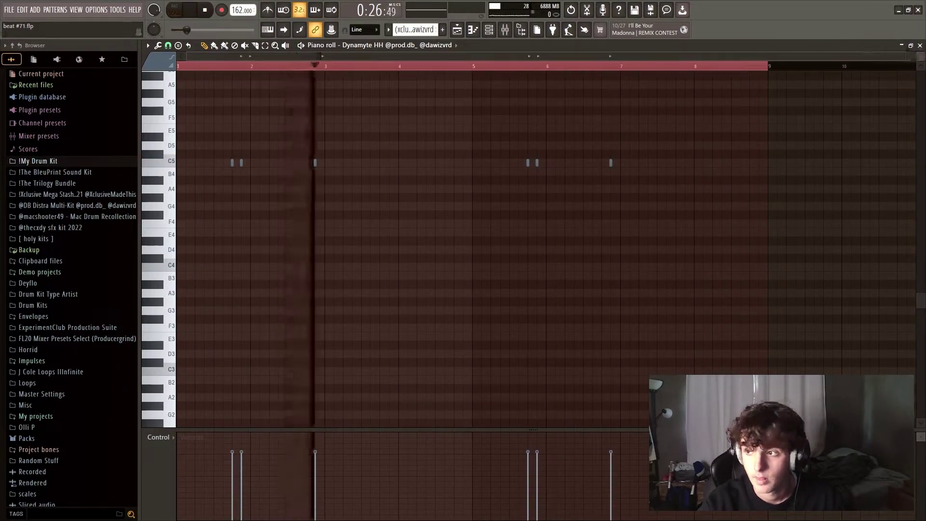
key(space)
click(919, 45)
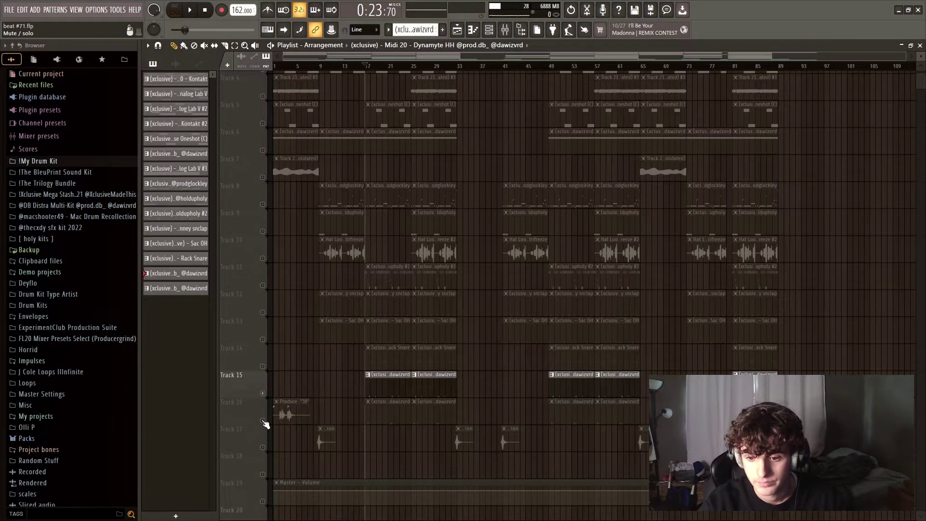
Step: Play the Lenz HH pattern on Track 16, then play the arrangement from bar 9
double_click(285, 413)
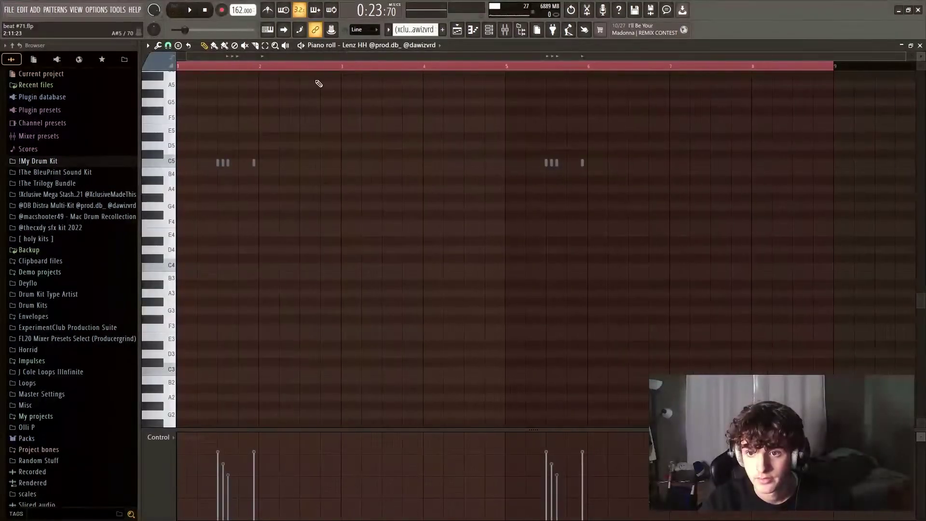
scroll(319, 92, up, 1)
key(space)
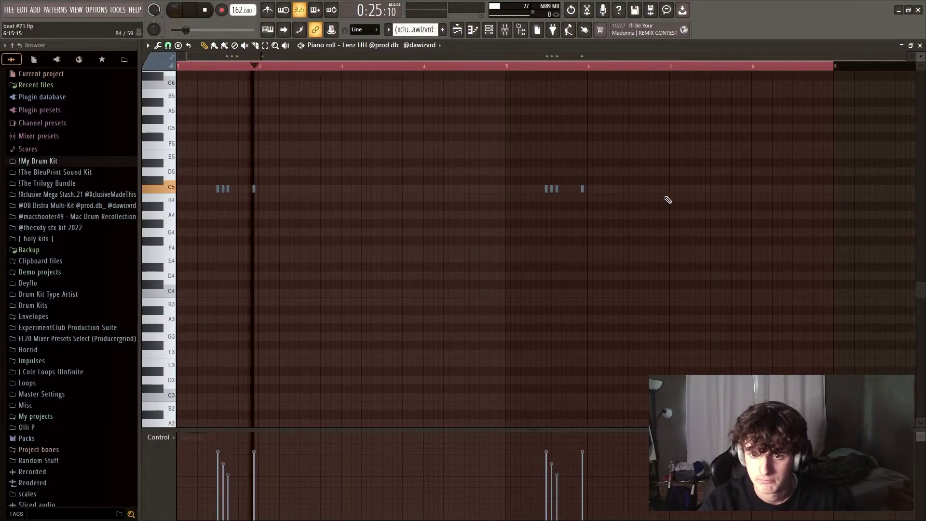
click(919, 45)
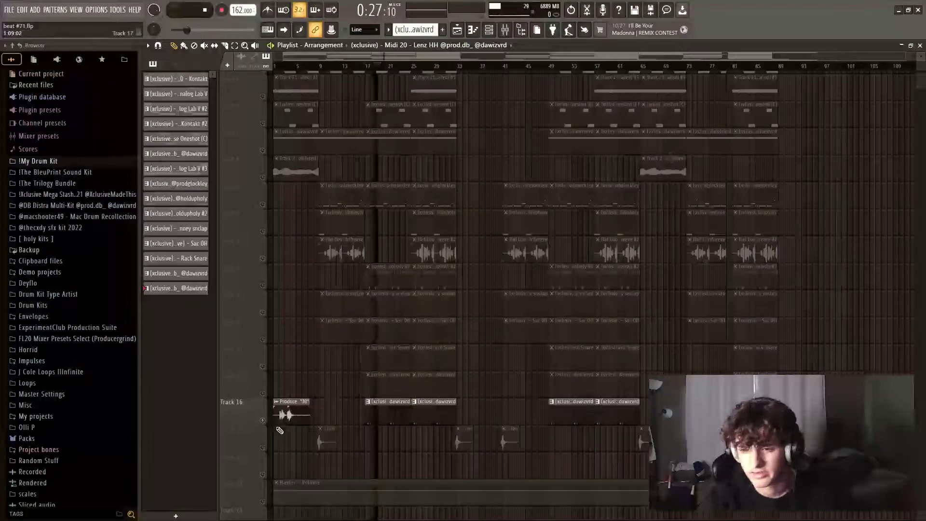
key(space)
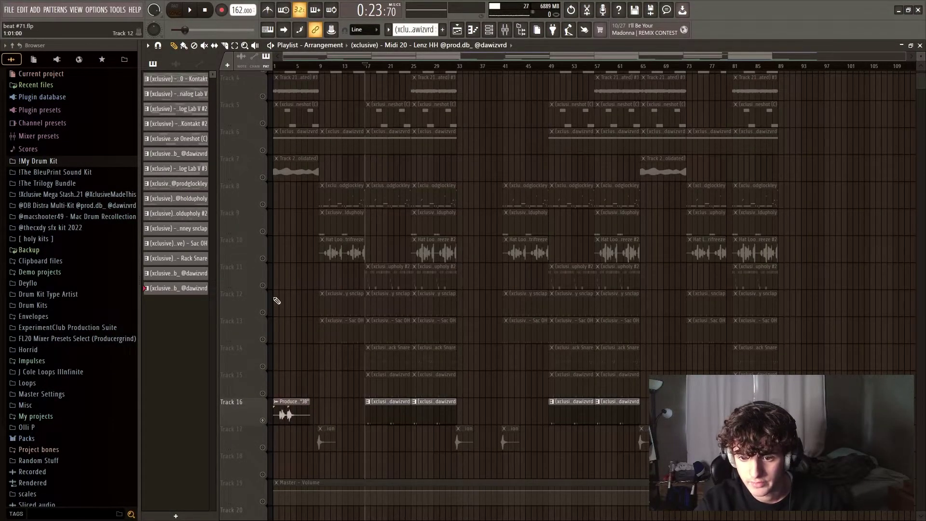
key(space)
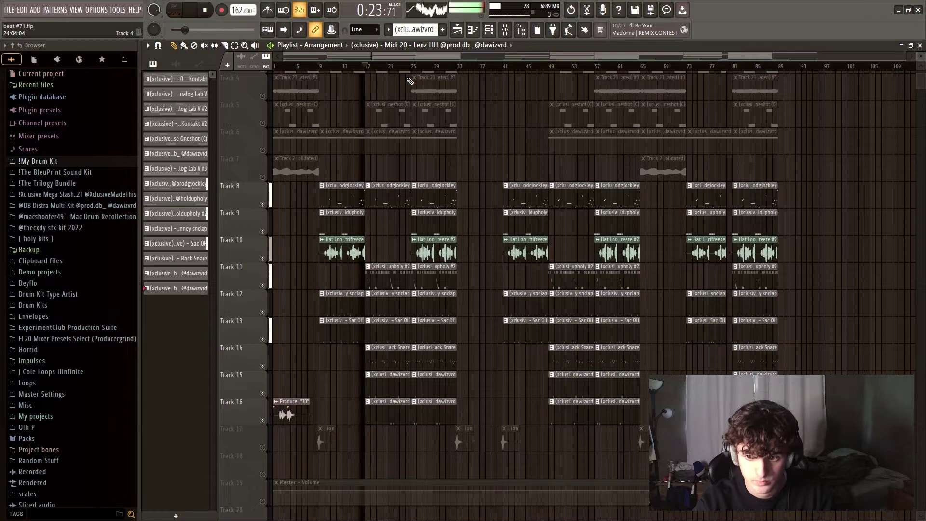
key(space)
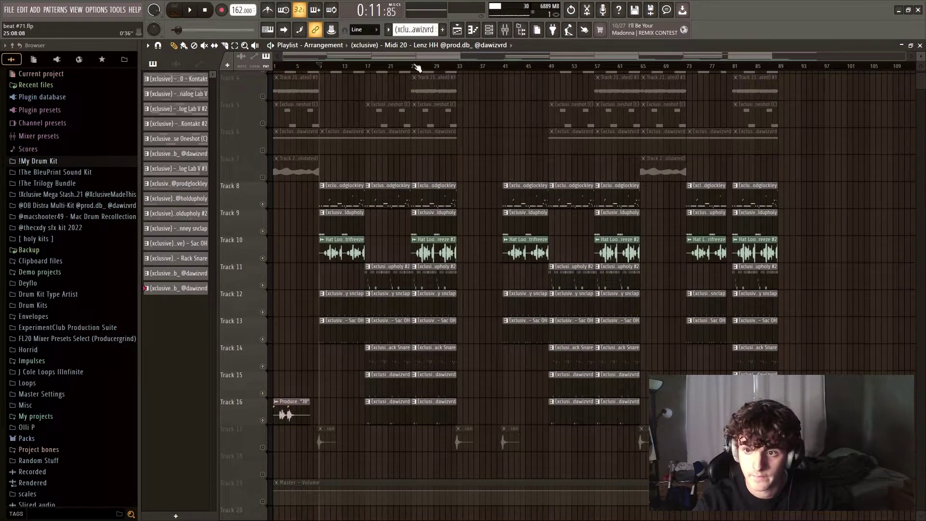
click(417, 67)
scroll(449, 195, up, 3)
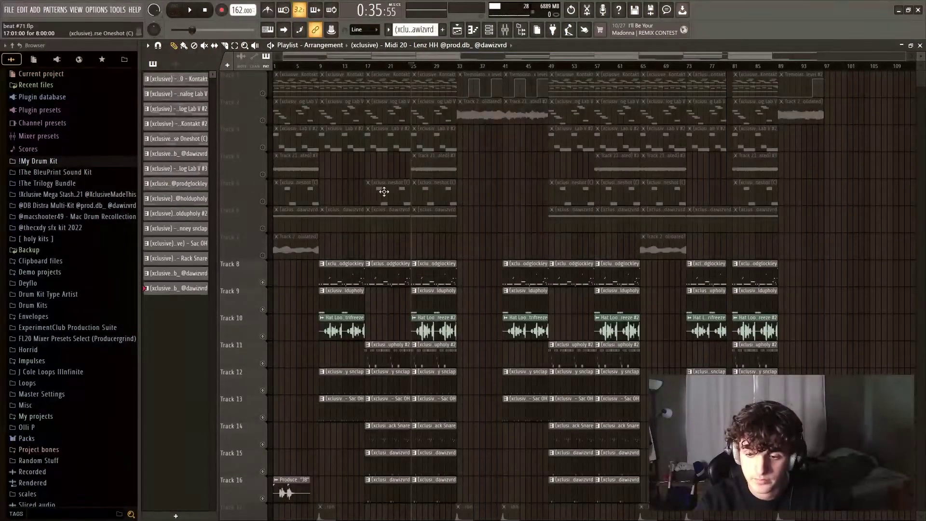
key(space)
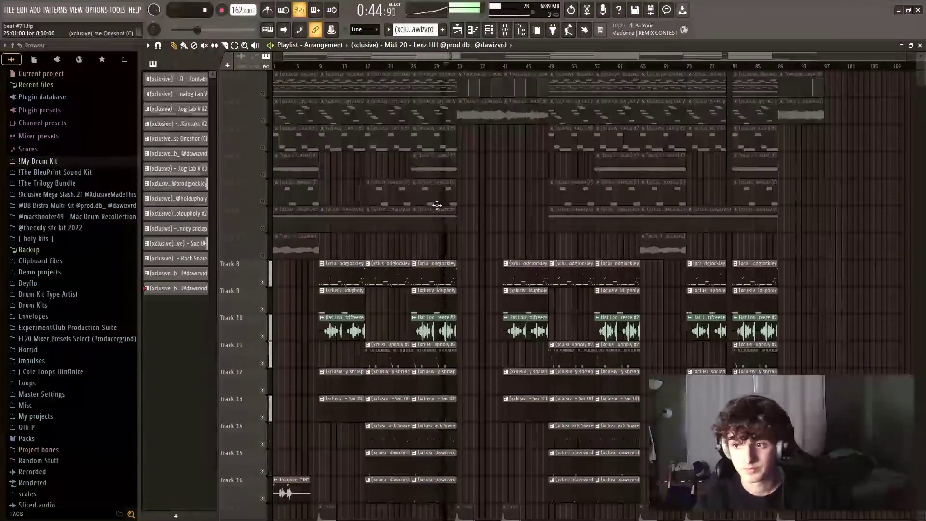
scroll(436, 205, down, 1)
scroll(437, 205, up, 1)
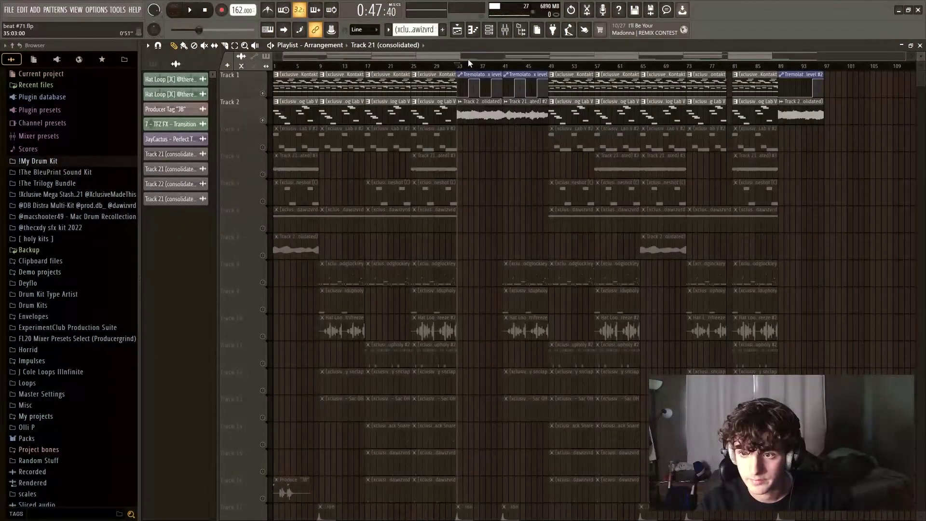
scroll(477, 68, up, 3)
scroll(477, 69, down, 3)
key(space)
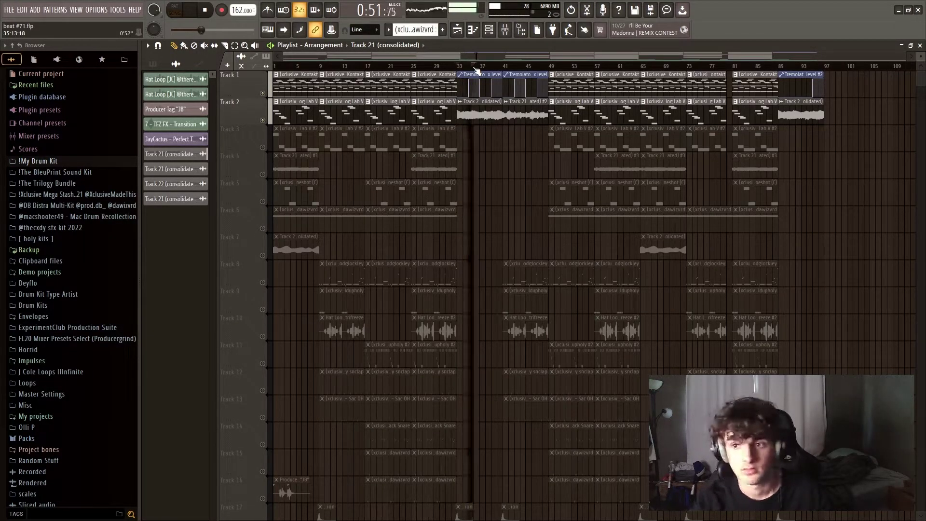
key(space)
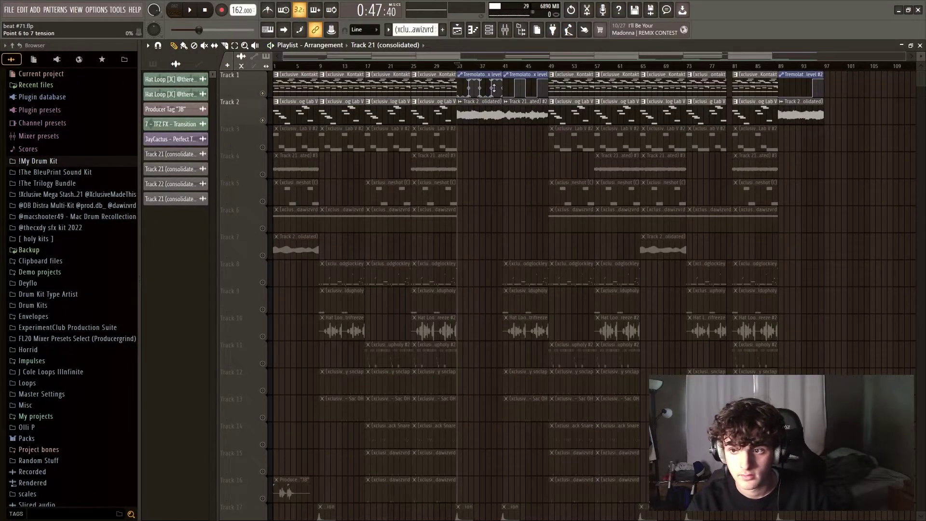
click(508, 66)
scroll(511, 67, up, 5)
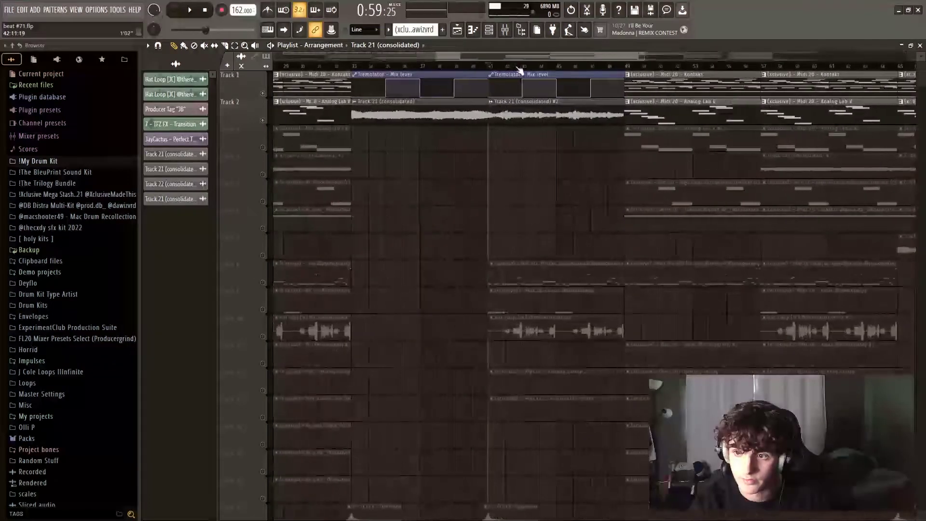
key(space)
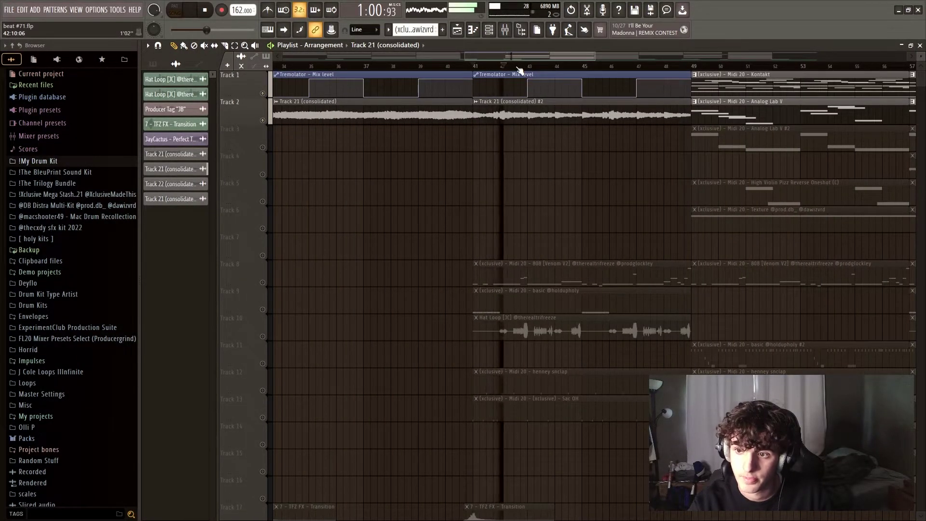
scroll(519, 70, down, 4)
scroll(519, 70, down, 1)
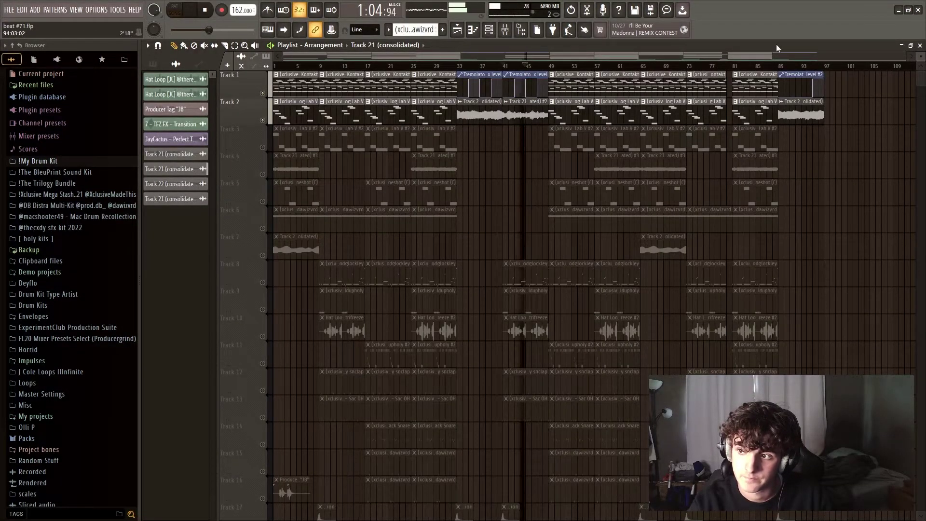
key(space)
click(782, 66)
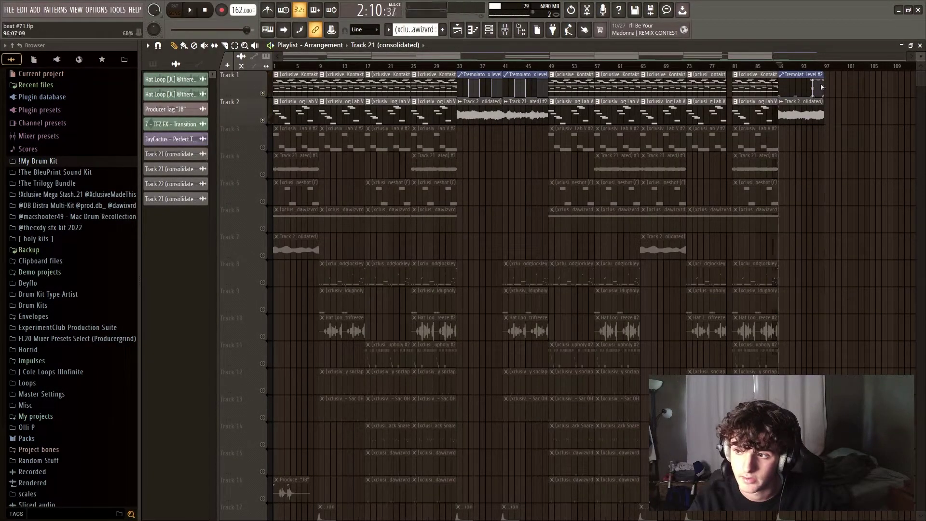
click(803, 68)
key(space)
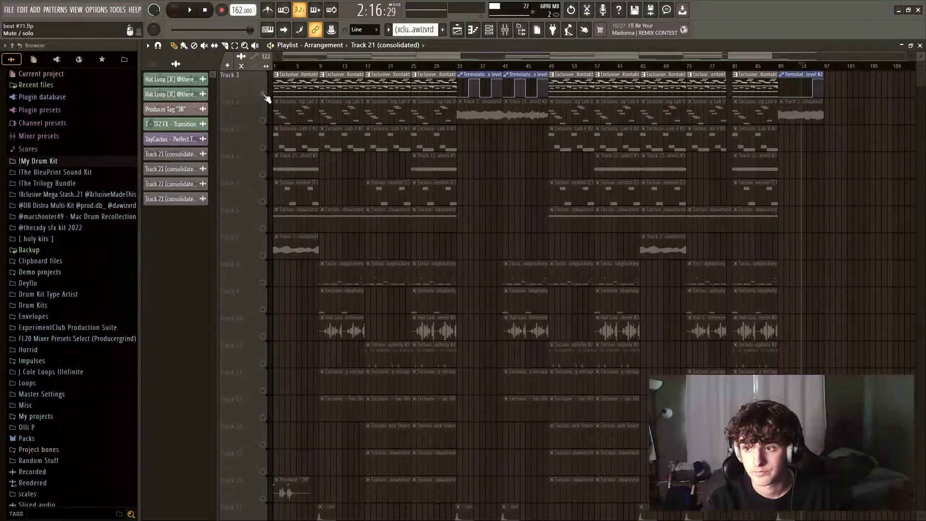
key(space)
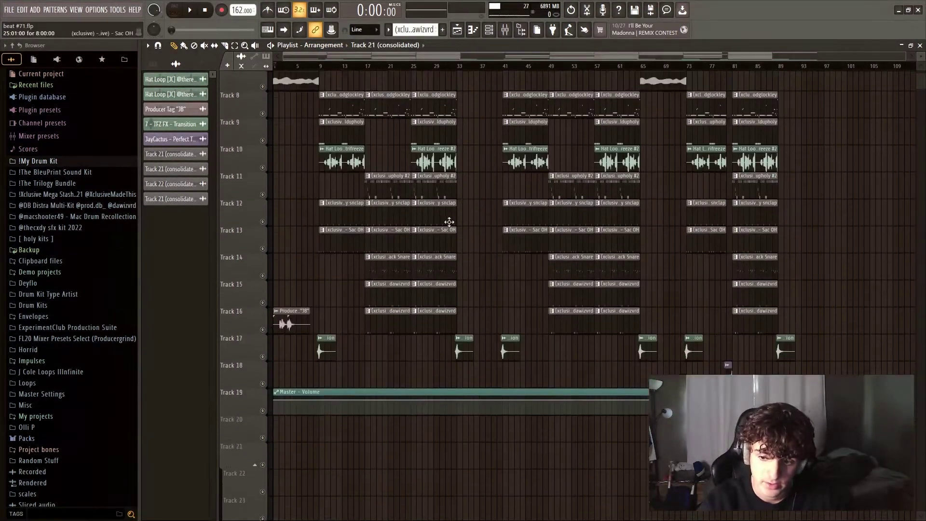
scroll(449, 222, up, 4)
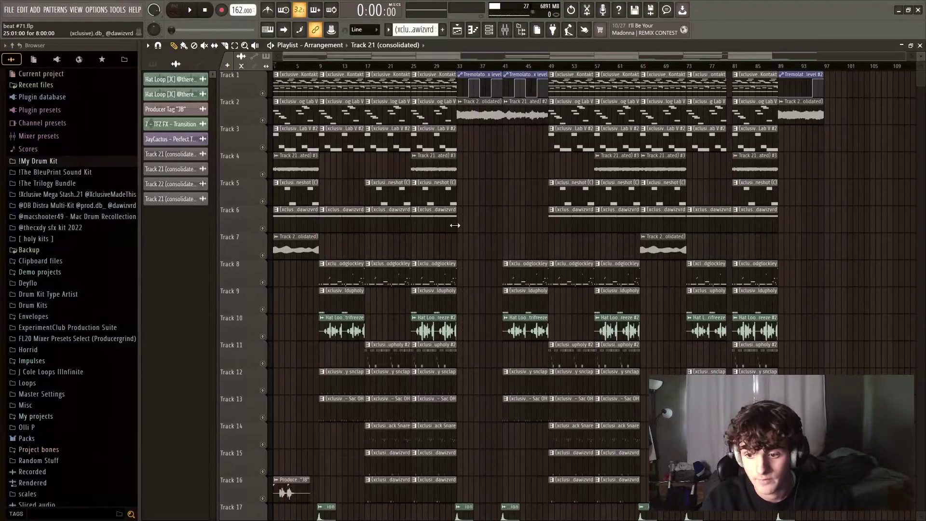
scroll(453, 224, down, 5)
scroll(455, 225, up, 4)
scroll(454, 226, down, 4)
scroll(455, 225, up, 5)
scroll(455, 225, up, 5)
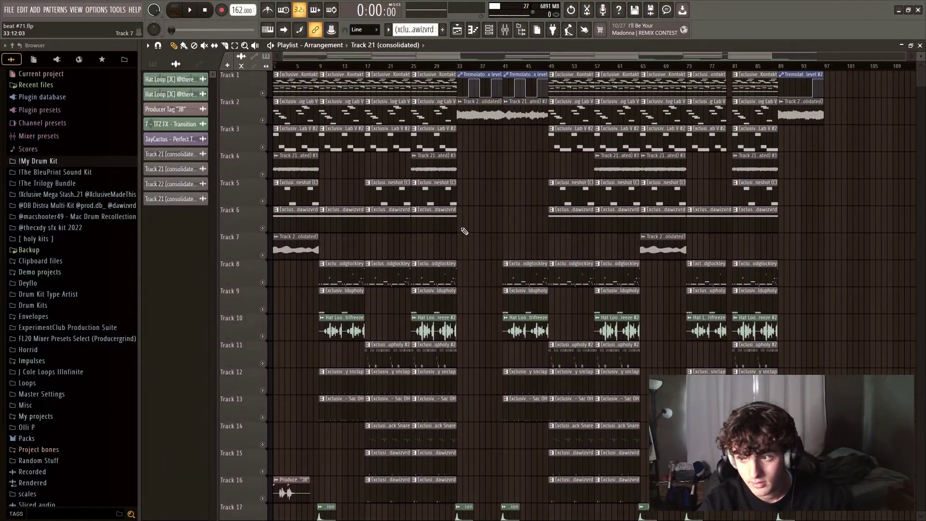